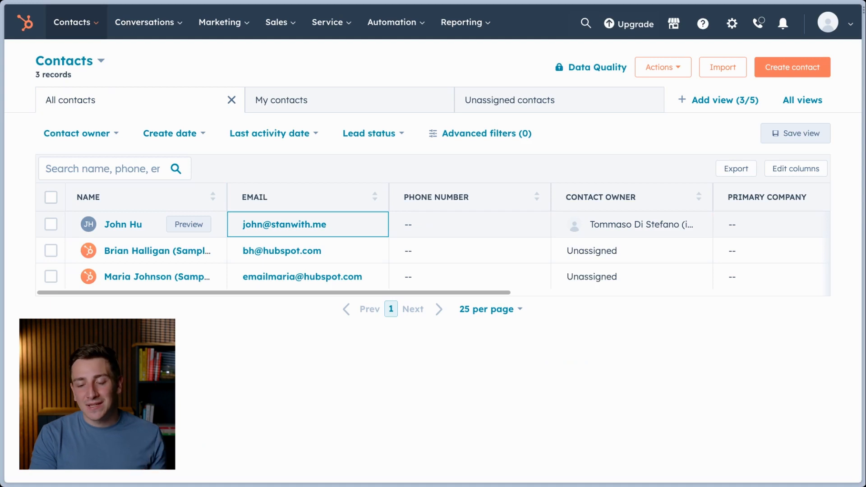
Step: Select both sample contacts and assign the only listed user as contact owner of the upper sample contact, saving the change
click(51, 250)
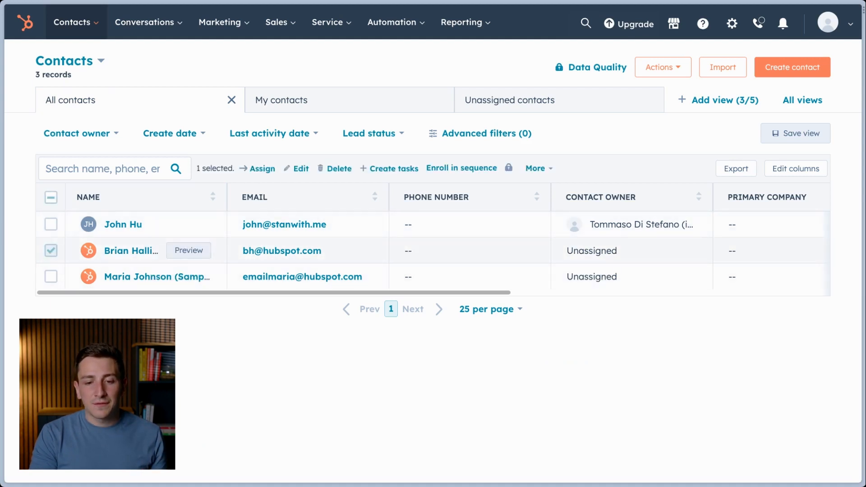
click(51, 277)
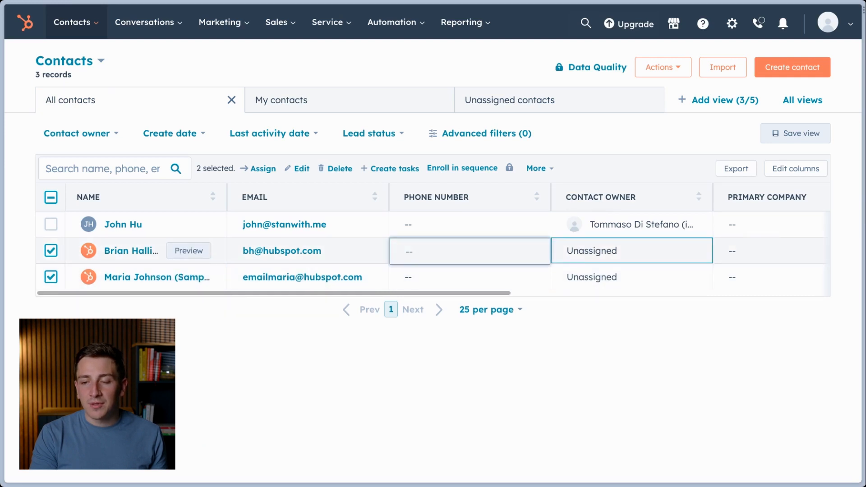
click(631, 251)
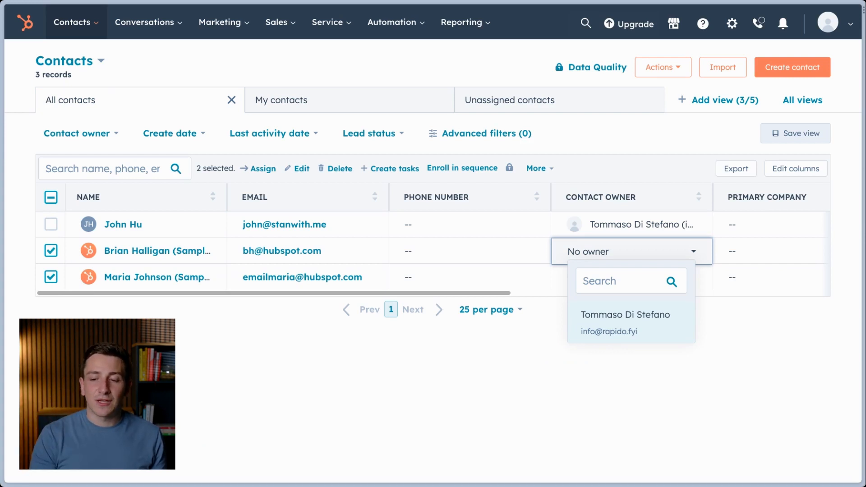
click(631, 322)
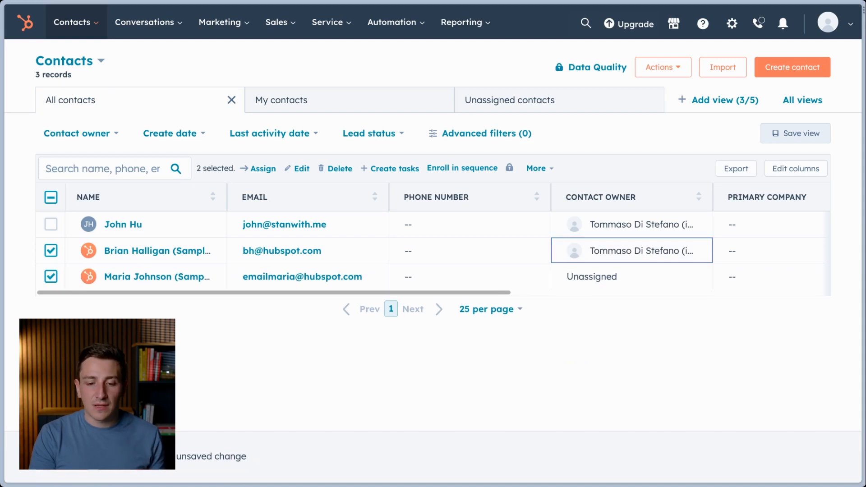
Step: Review the remaining contact list columns from primary company through to create date
scroll(433, 239, right, 5)
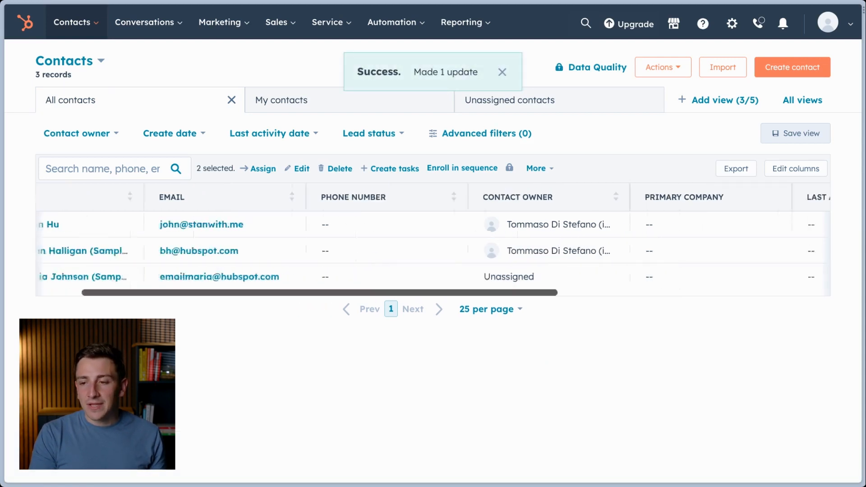
scroll(433, 239, right, 5)
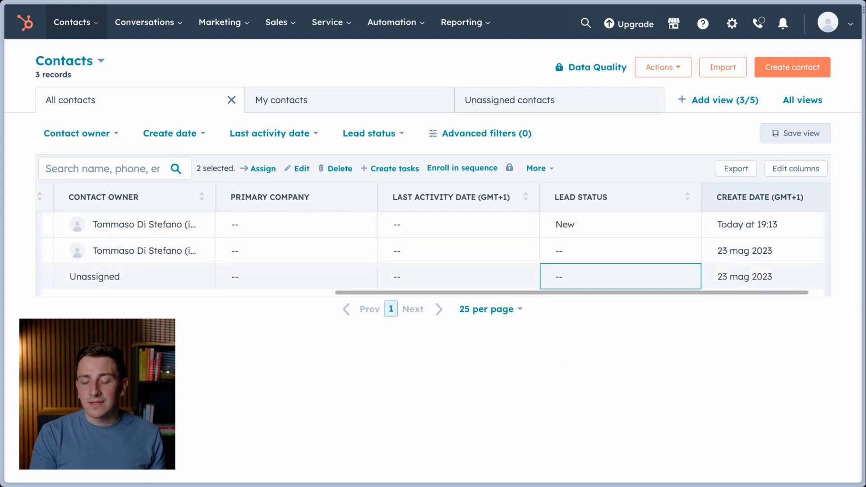
scroll(433, 239, left, 10)
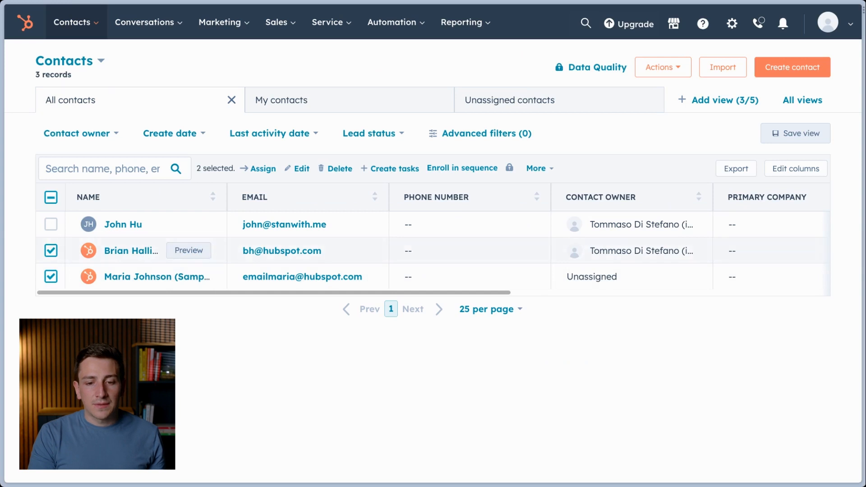
Step: Deselect both sample contacts and open the record of the upper one, dismissing the email account tip
click(51, 251)
click(51, 277)
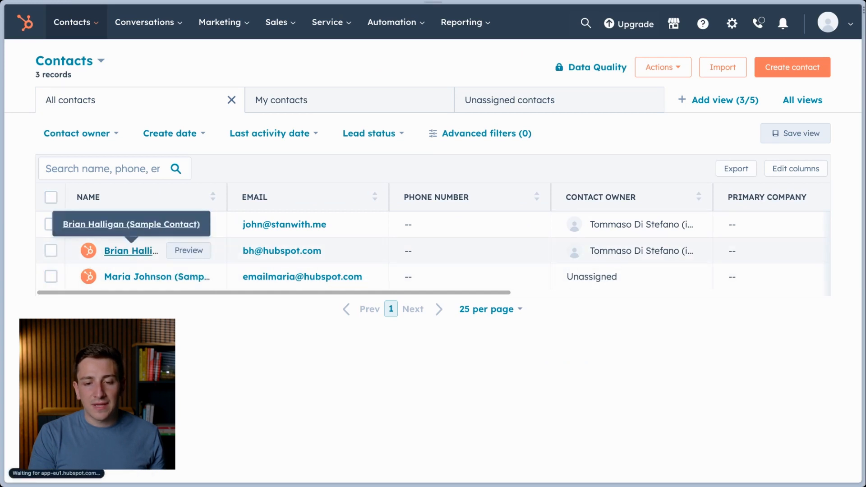
click(131, 251)
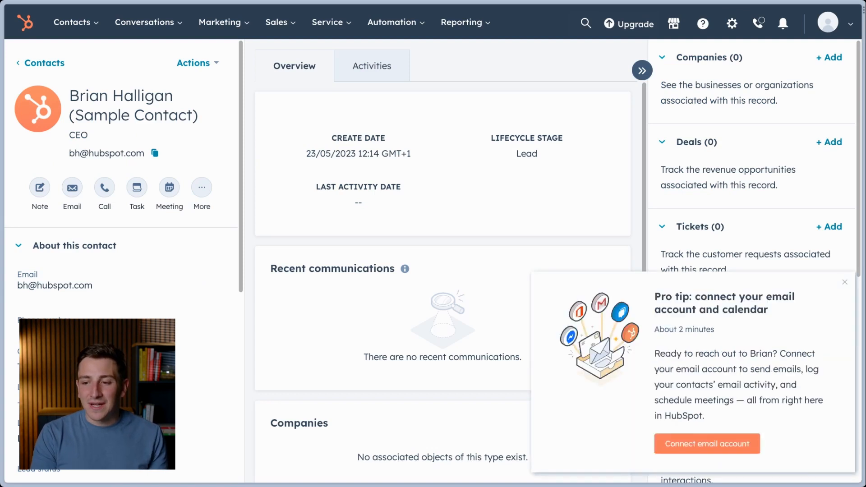
click(844, 282)
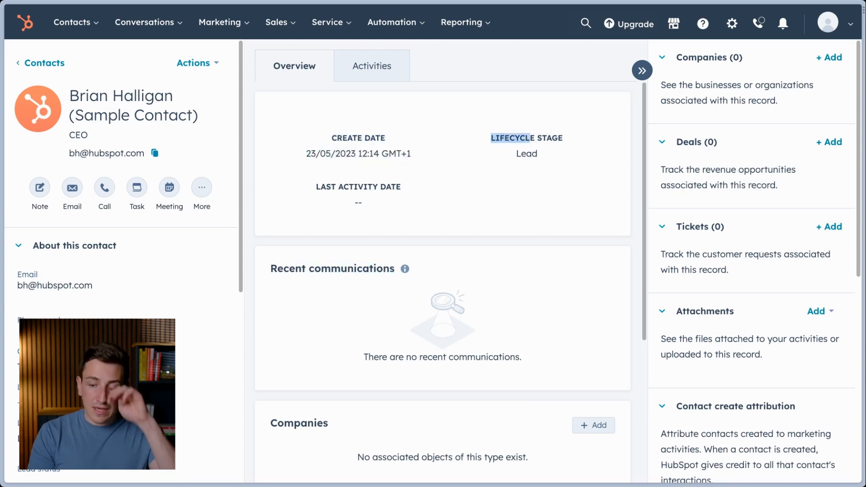
Step: Look through the contact's activity timeline of tasks, meetings, calls and emails, and return to the record overview
click(372, 66)
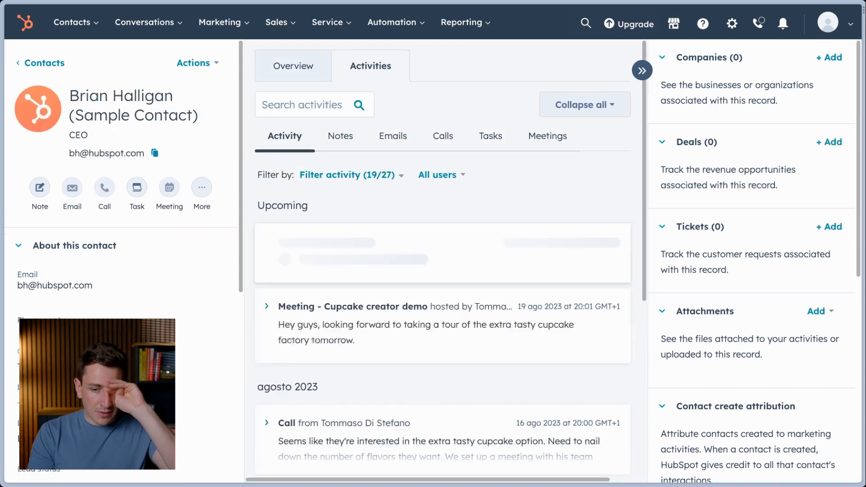
scroll(442, 270, down, 1)
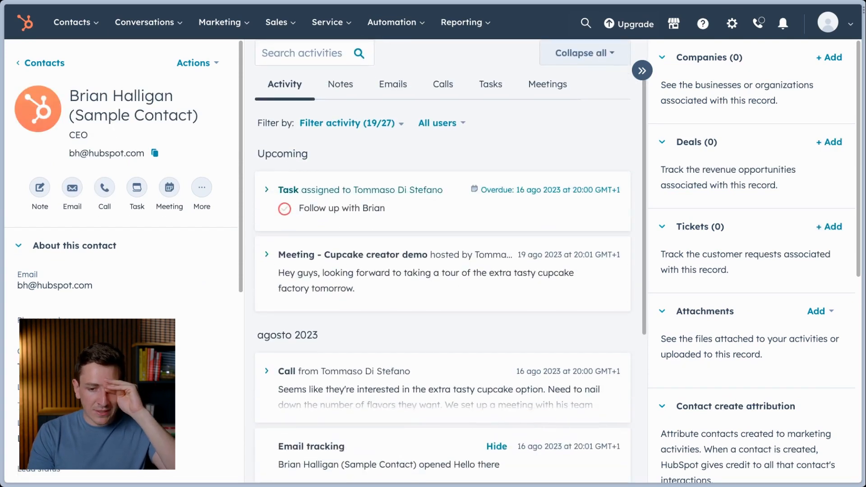
scroll(442, 270, down, 1)
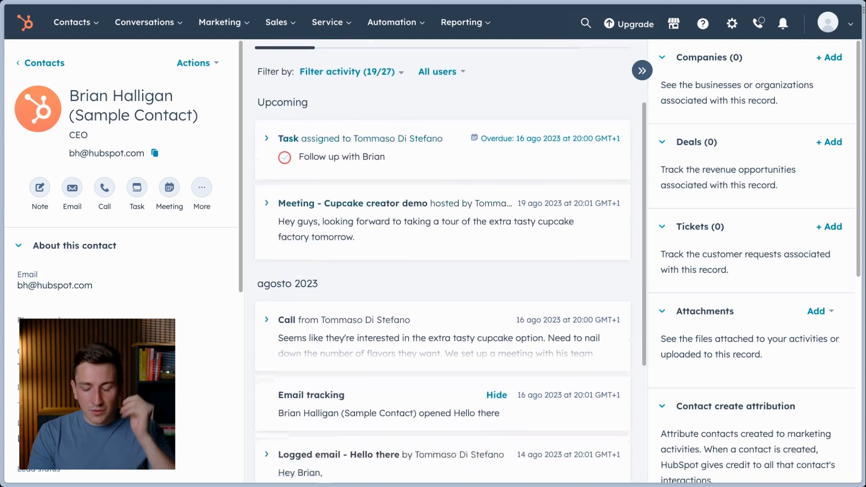
scroll(442, 271, up, 2)
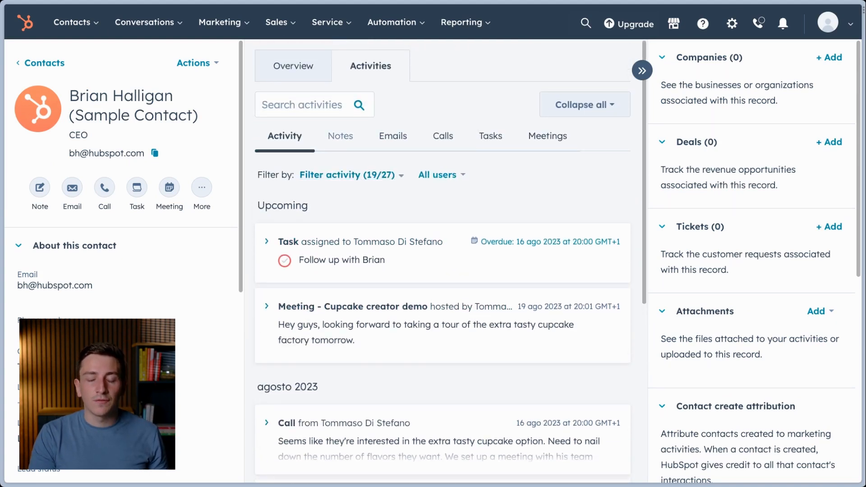
click(293, 66)
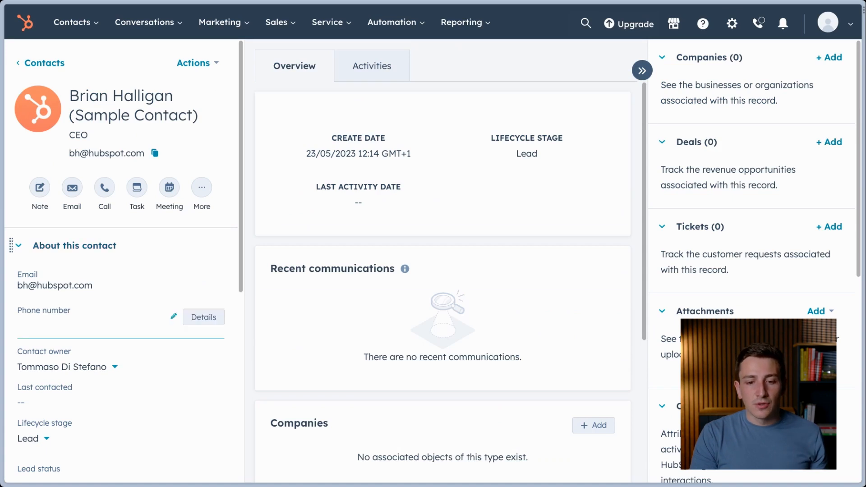
Step: Review the About this contact section, collapsing and re-expanding it, and open the phone number for editing
scroll(122, 316, down, 1)
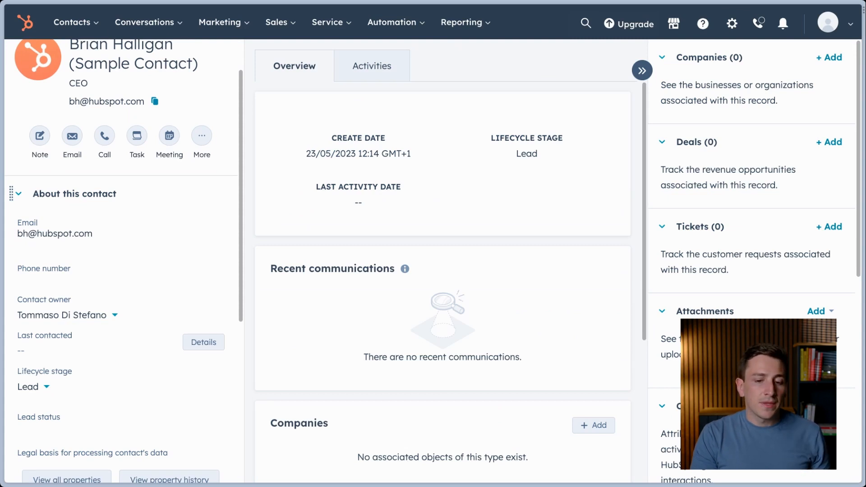
scroll(122, 341, up, 2)
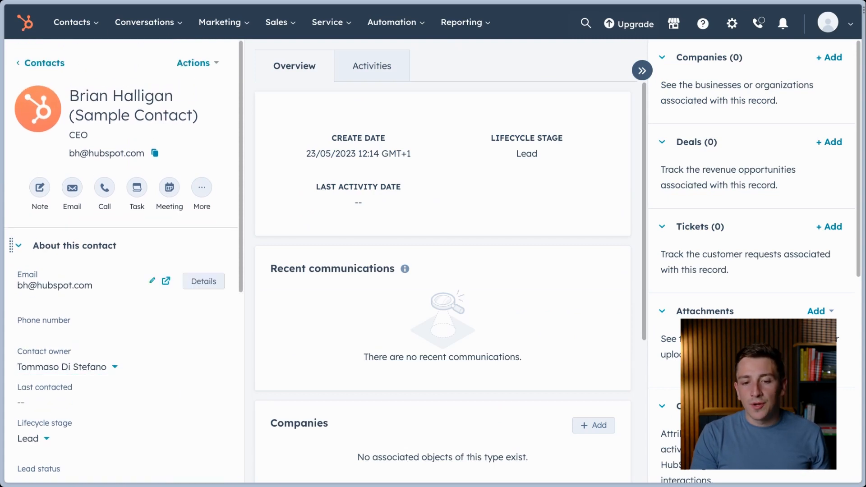
click(74, 246)
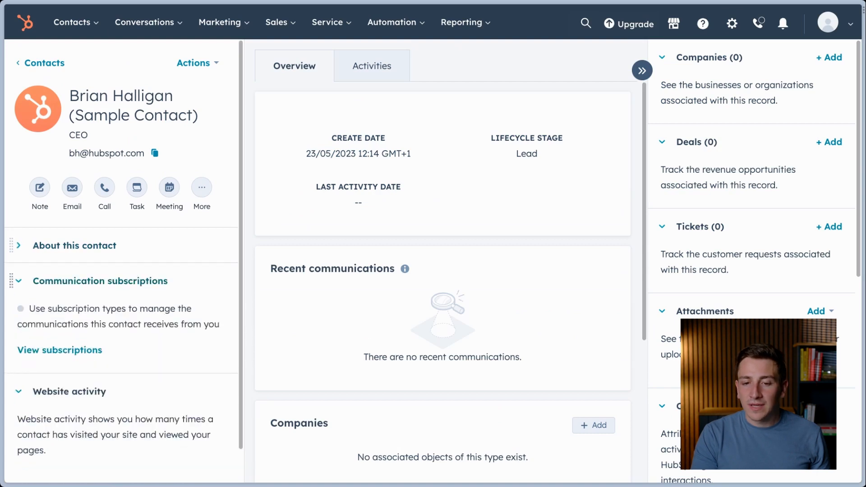
click(75, 245)
click(113, 326)
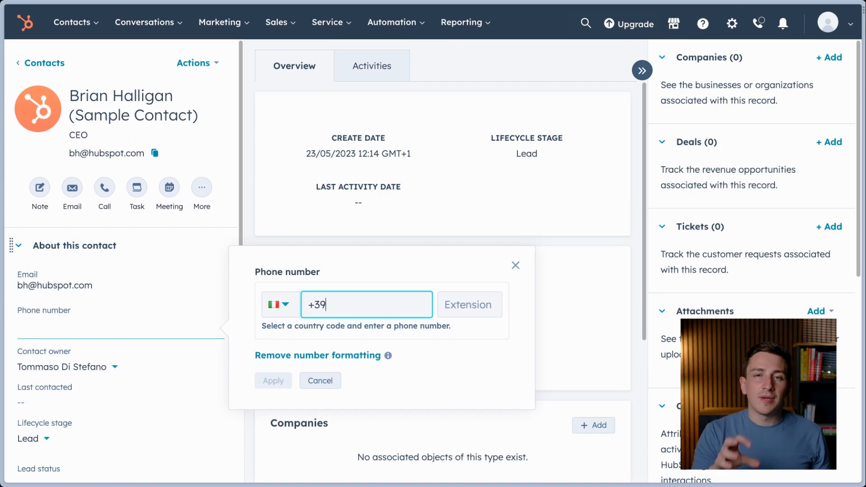
Step: Leave the phone number blank and look through the contact's lead details, communication subscriptions and website activity
scroll(122, 271, down, 7)
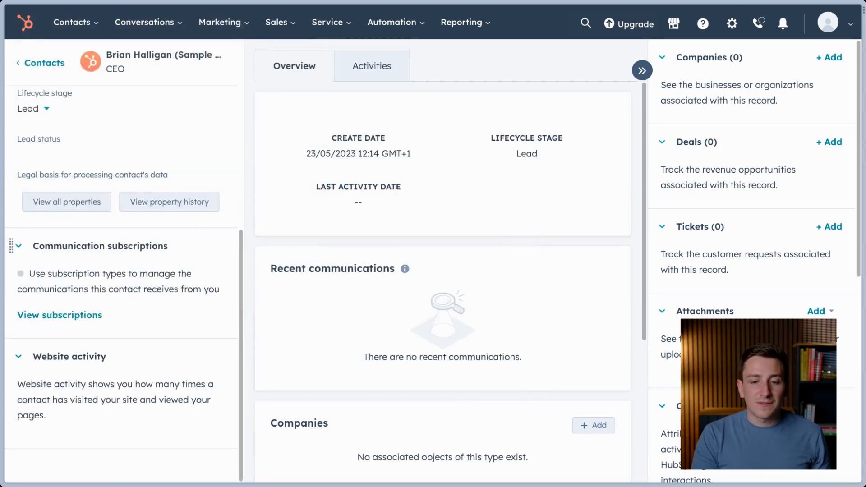
scroll(122, 253, up, 6)
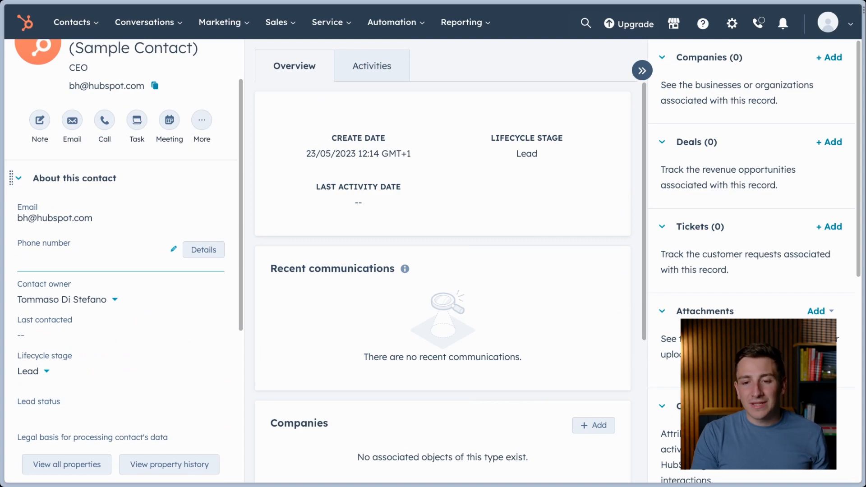
scroll(122, 261, down, 1)
scroll(122, 261, up, 3)
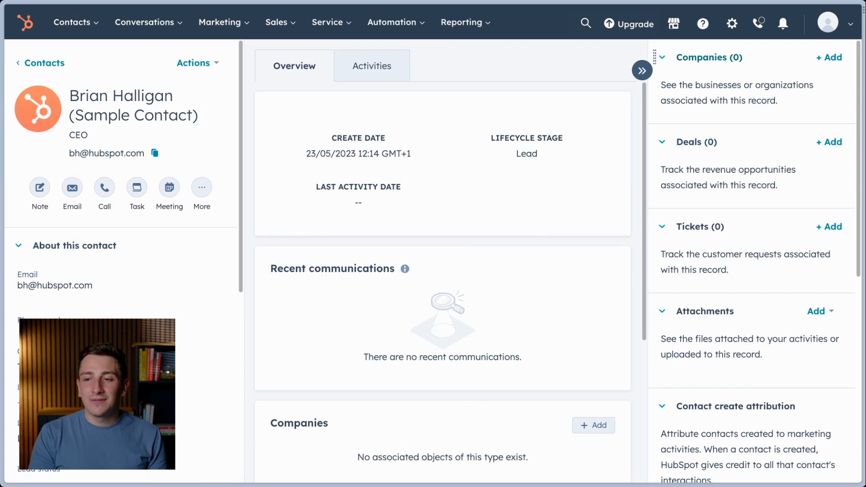
Step: Collapse the Companies and Deals association sections of the contact record and expand both again
click(661, 57)
click(661, 92)
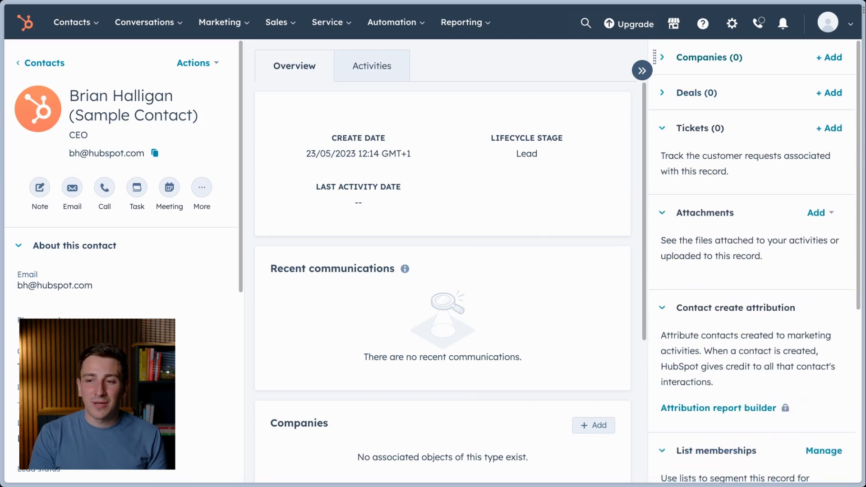
click(662, 93)
click(661, 57)
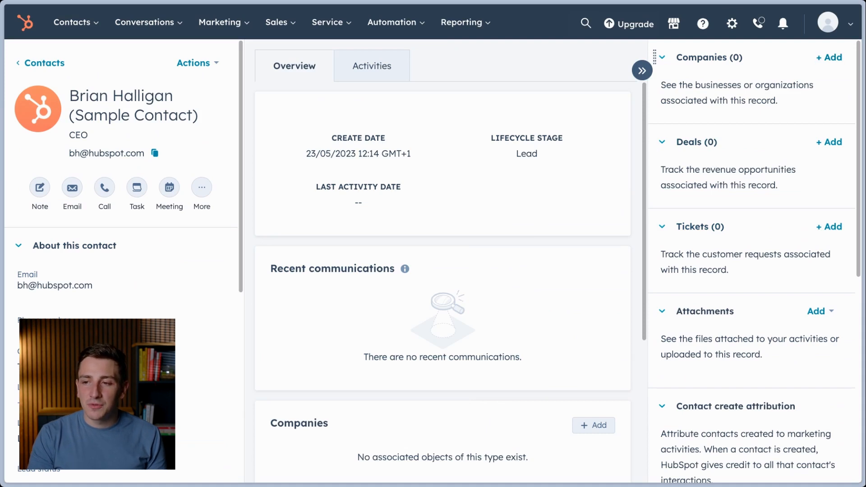
Step: Start adding a company to the contact and search the existing companies for "Hub"
click(829, 57)
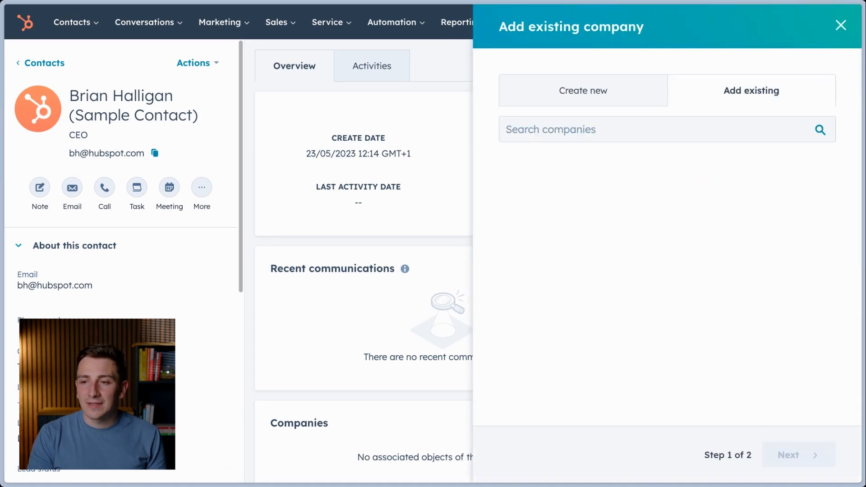
click(583, 91)
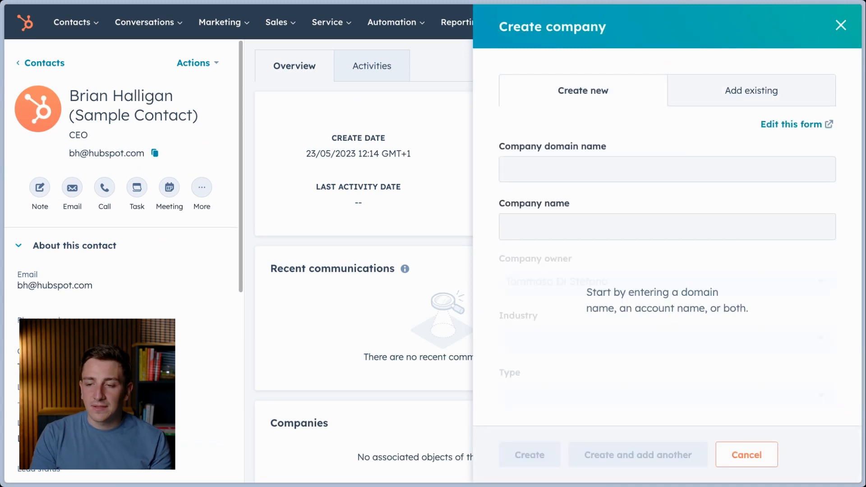
click(752, 91)
click(557, 131)
text(H)
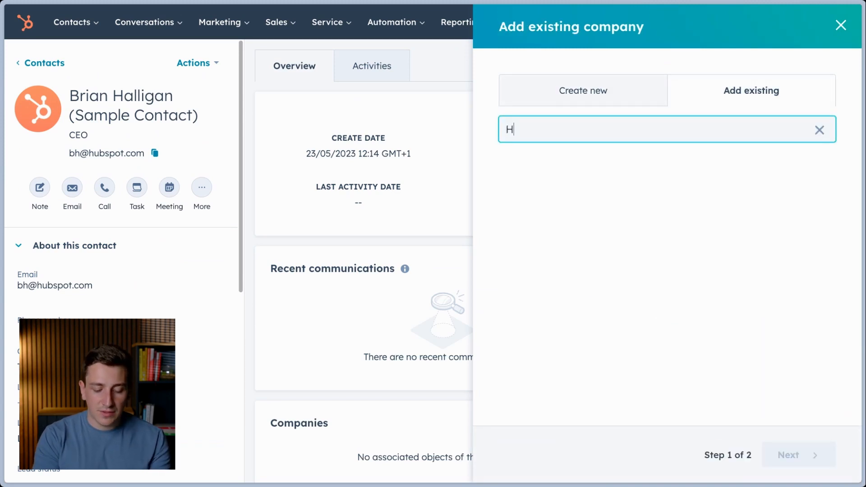
text(ub)
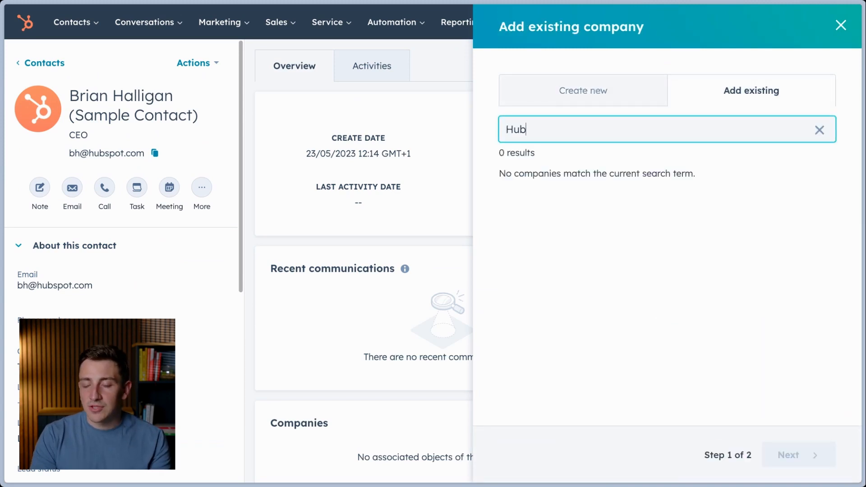
Step: Switch to creating a new company with the domain name hubspot.com and check its filled-in domain and company name
click(583, 90)
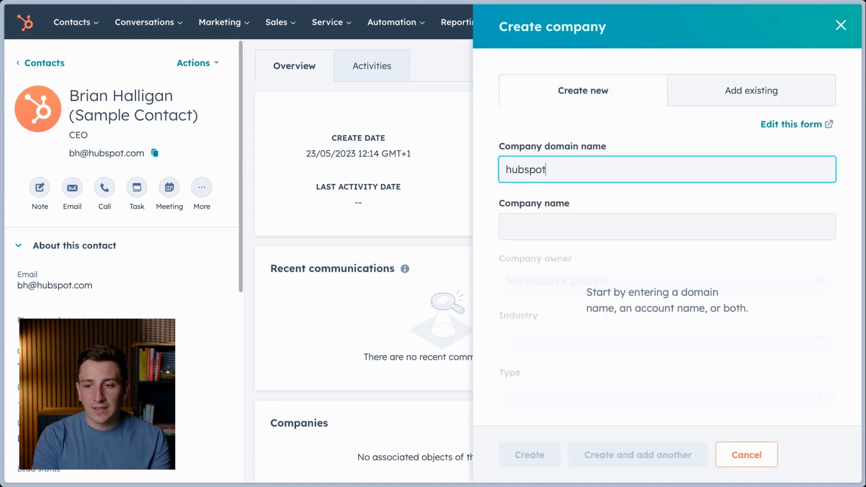
text(hubspot.do)
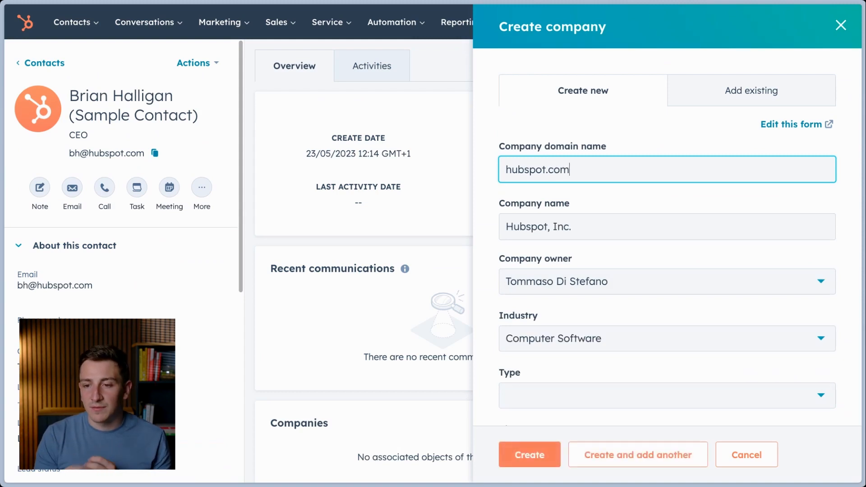
double_click(525, 170)
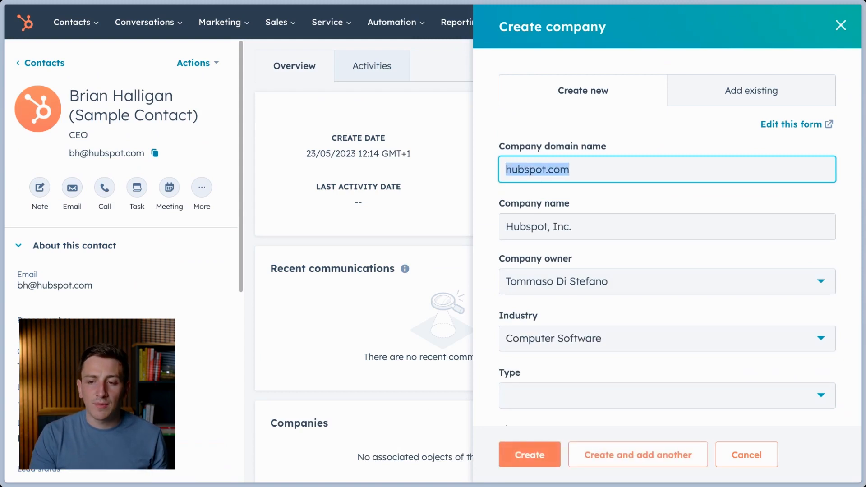
click(570, 169)
triple_click(528, 227)
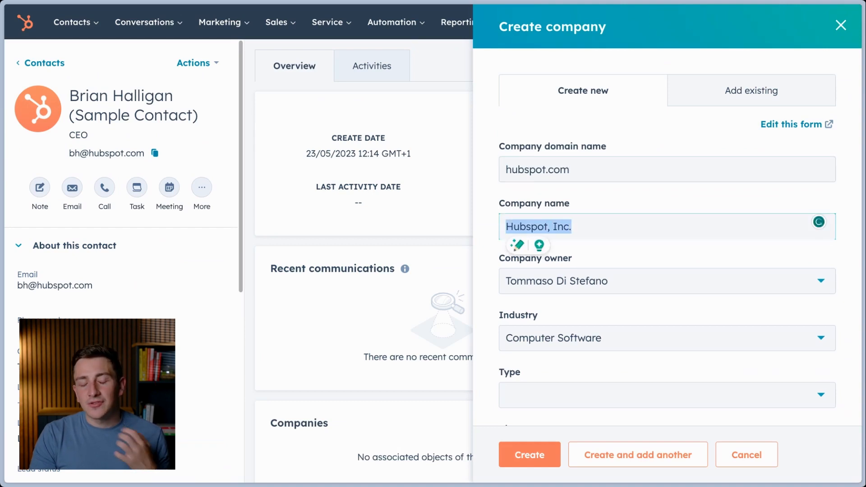
click(572, 226)
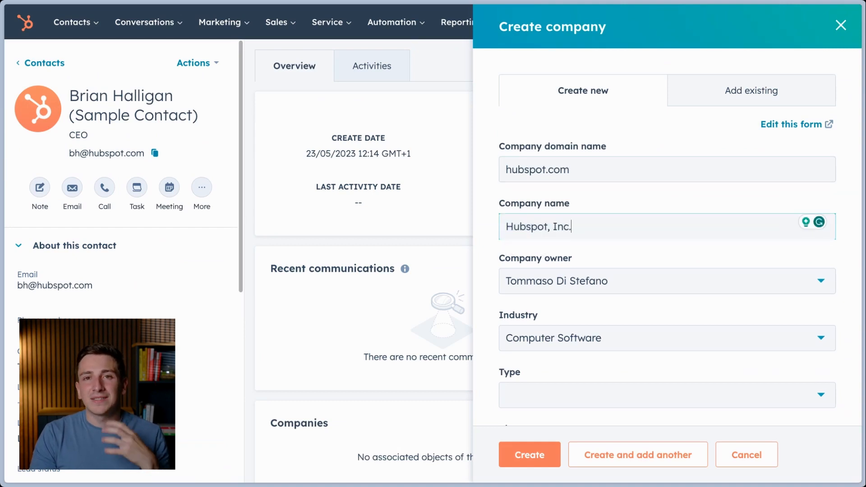
drag(572, 226, 505, 227)
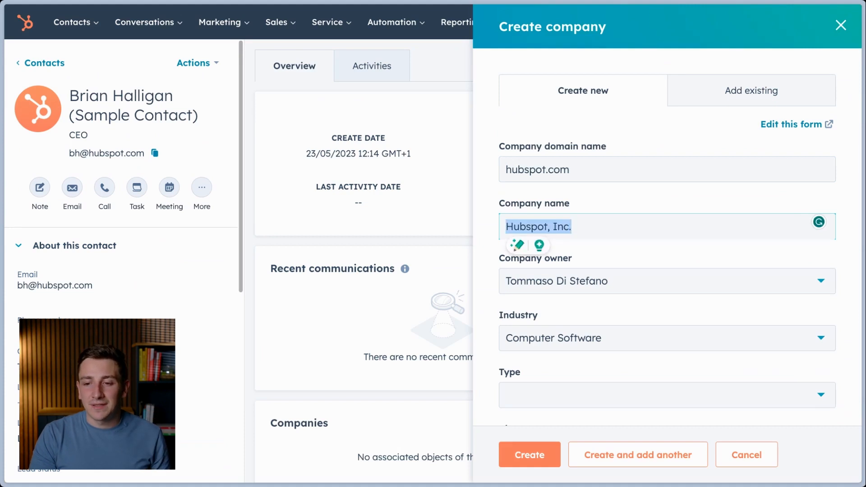
Step: Set the new company's type to Prospect
scroll(667, 240, down, 3)
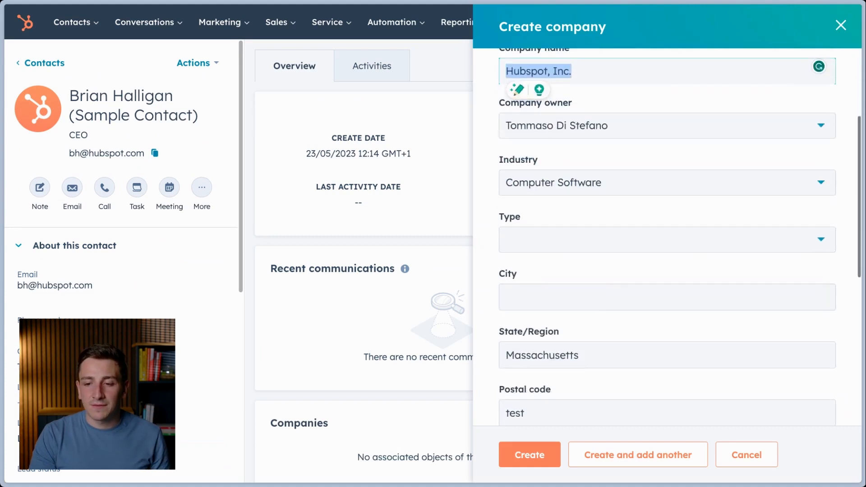
click(667, 240)
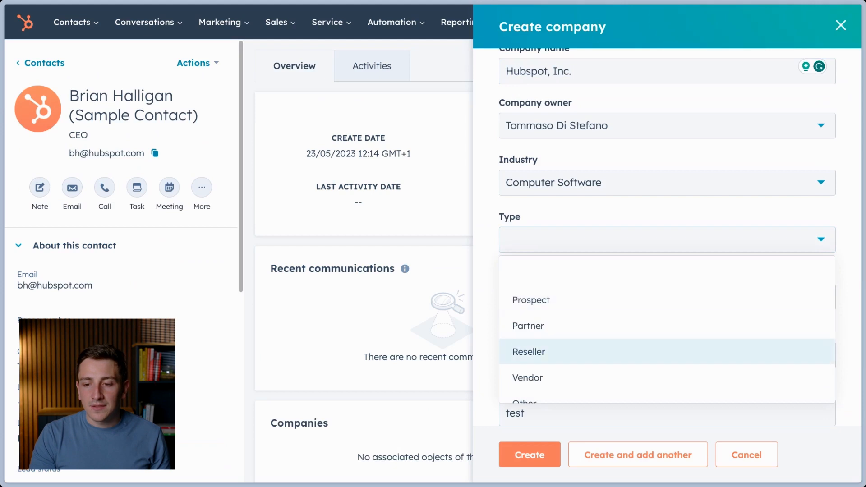
click(531, 300)
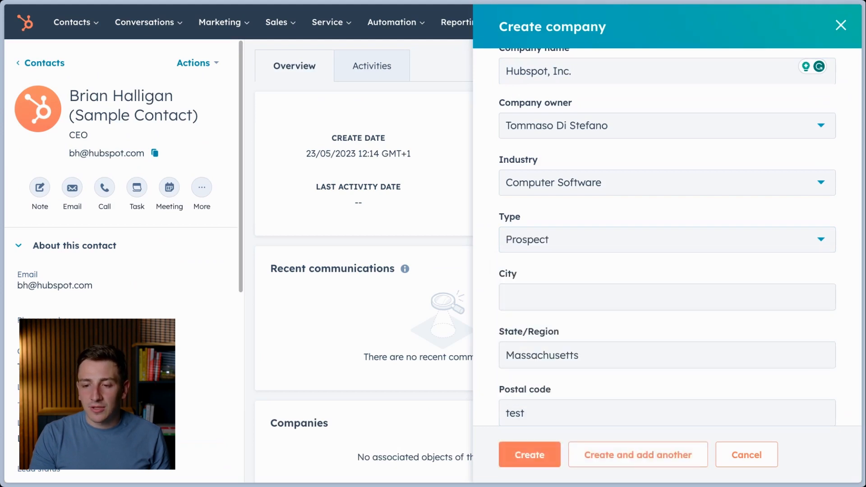
Step: Review the new company's remaining details, including its annual revenue, and create the company
scroll(667, 235, up, 2)
scroll(667, 234, down, 7)
scroll(667, 235, down, 2)
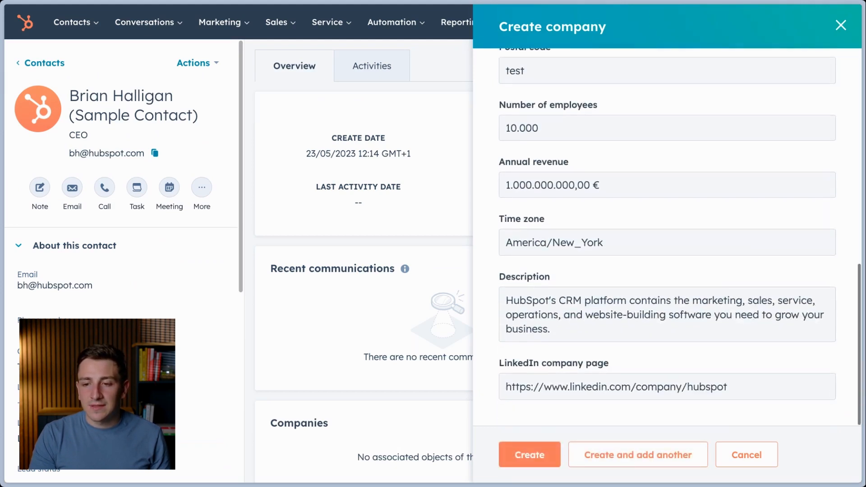
drag(506, 185, 601, 185)
triple_click(521, 185)
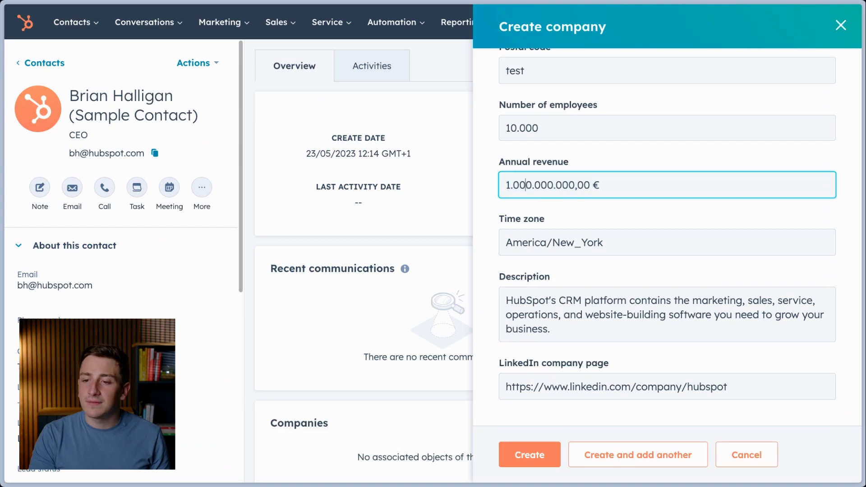
scroll(668, 235, up, 2)
scroll(667, 234, down, 2)
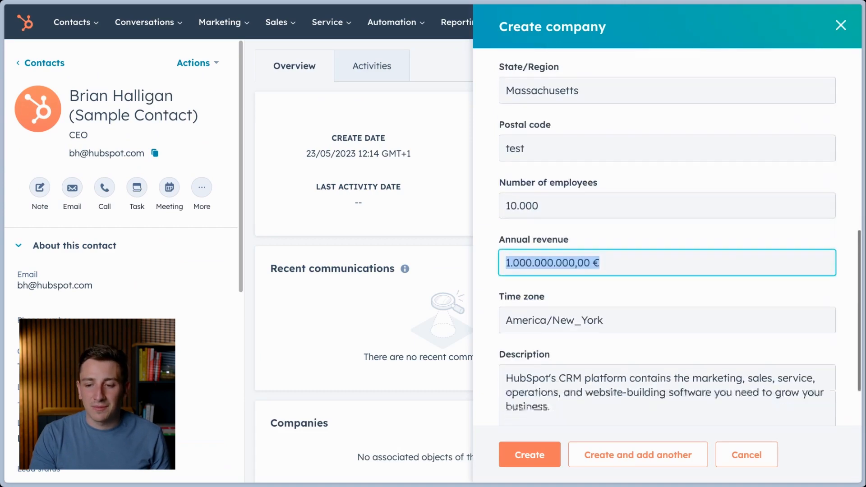
click(529, 454)
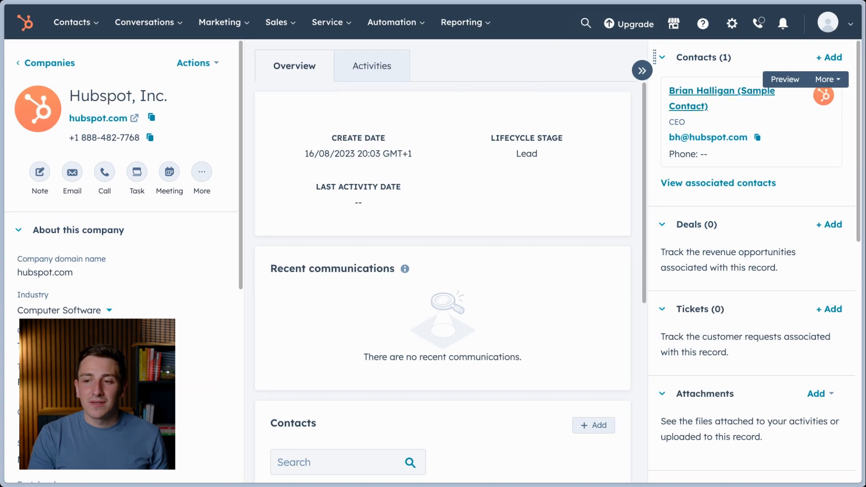
Step: Open the associated sample contact from the company record and return to the Hubspot, Inc. record through its company association
click(722, 91)
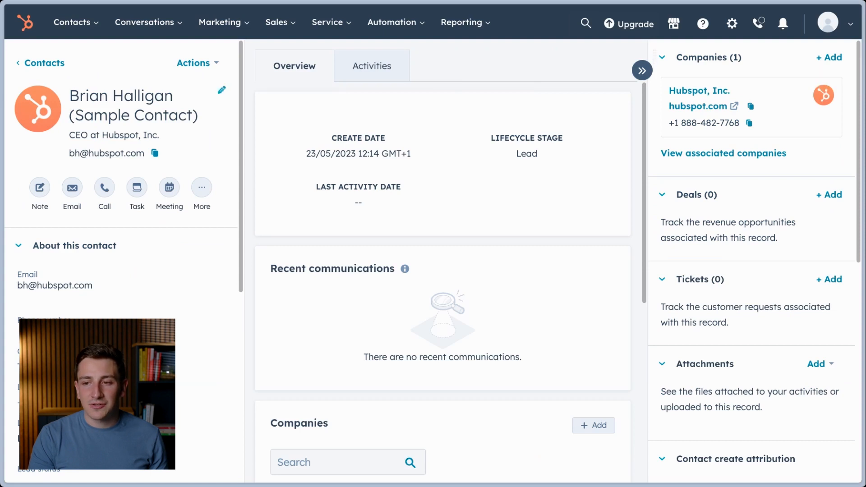
click(699, 91)
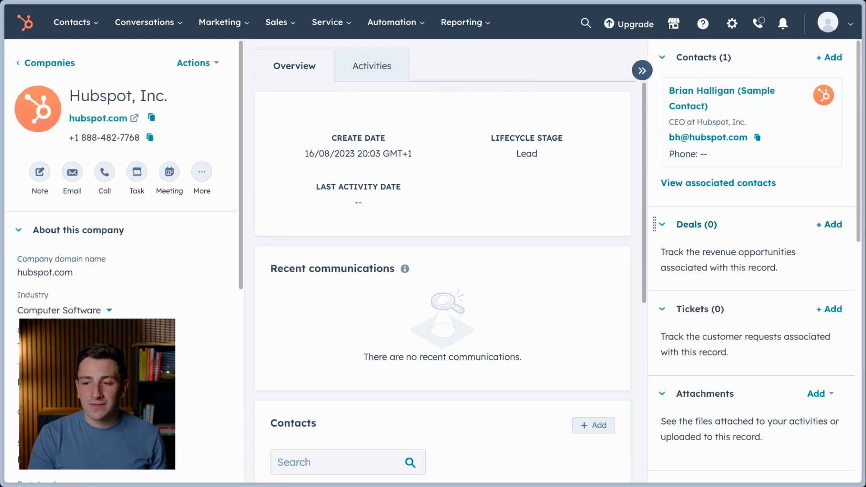
Step: Start a new deal for Hubspot, Inc. and review its pipeline options, leaving Sales Pipeline selected
click(829, 224)
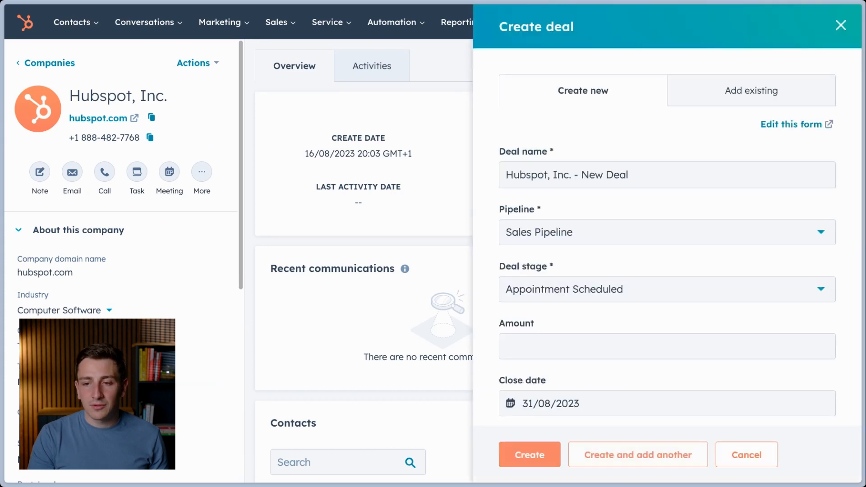
scroll(667, 235, down, 2)
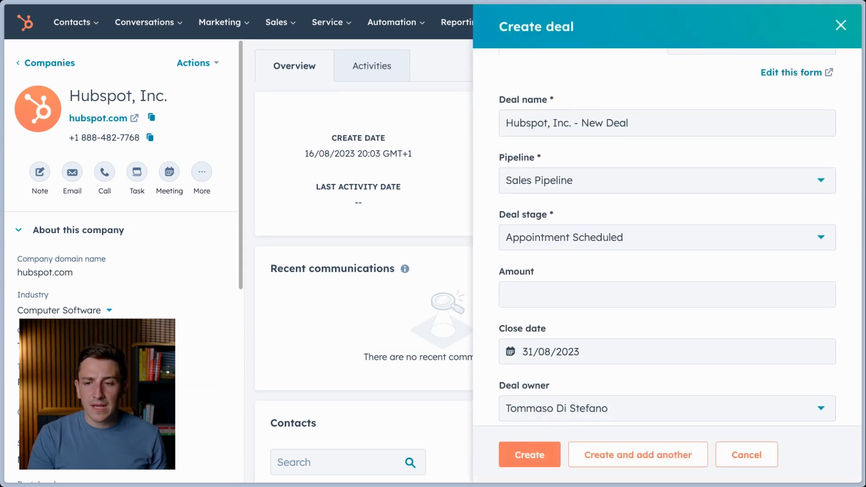
click(667, 181)
click(667, 181)
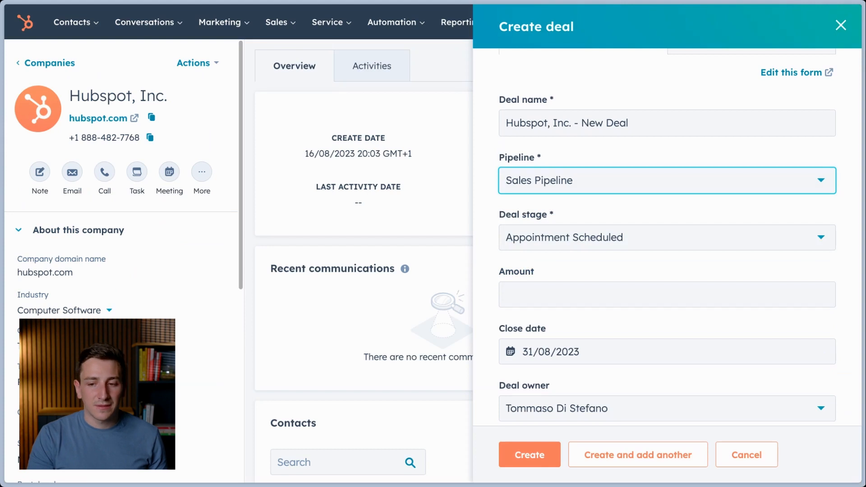
scroll(667, 235, up, 2)
scroll(667, 235, down, 3)
Step: Set the new deal's amount to 1000
click(667, 243)
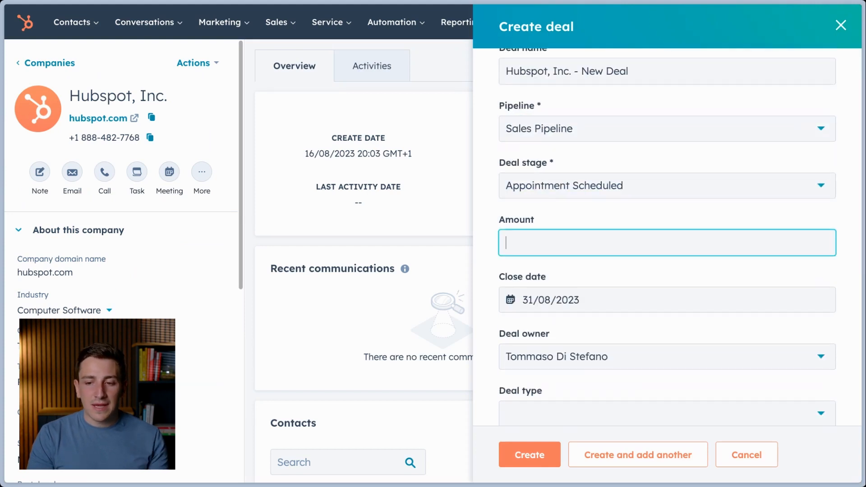
text(1000)
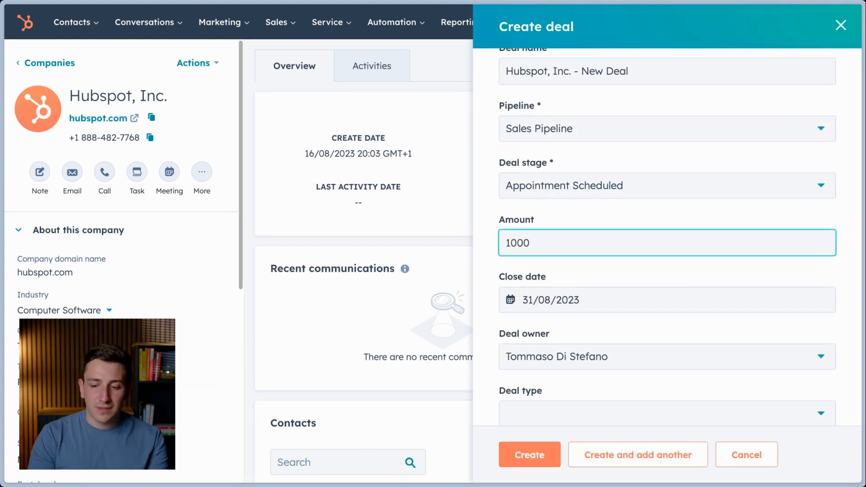
key(shift+Left)
key(shift+Left)
key(Left)
click(558, 243)
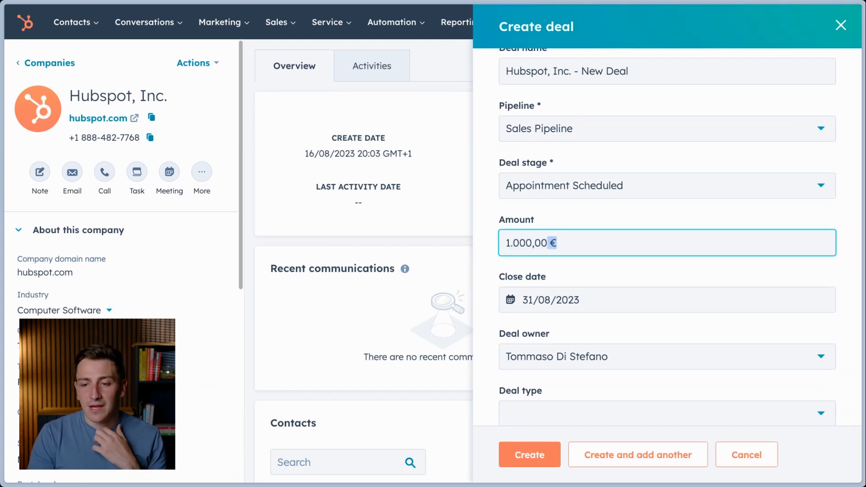
triple_click(532, 243)
click(632, 268)
triple_click(531, 243)
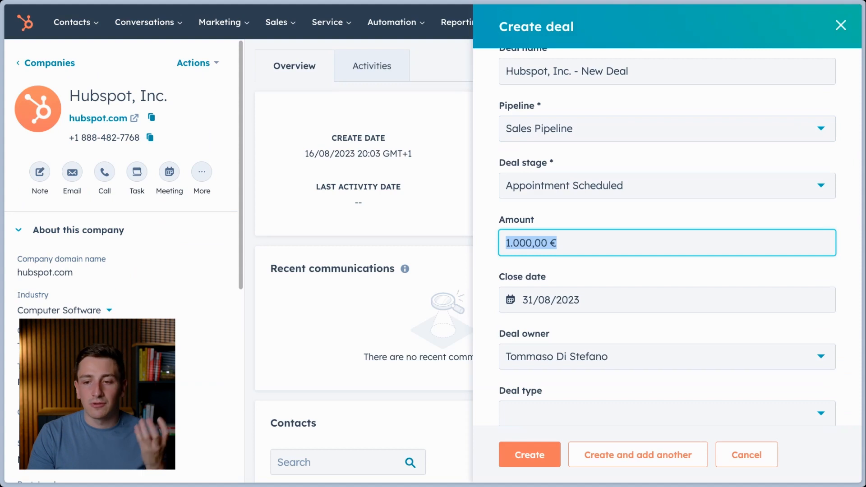
Step: Choose 31/08/2023 as the deal's close date
scroll(667, 237, down, 1)
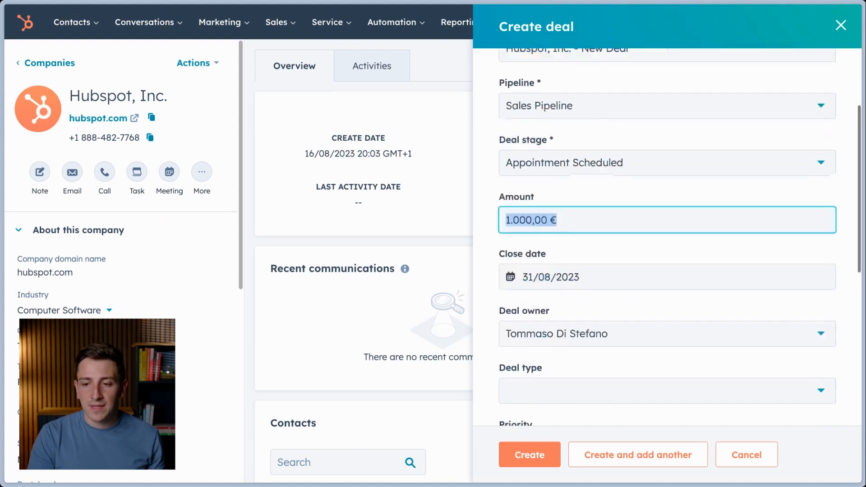
key(Tab)
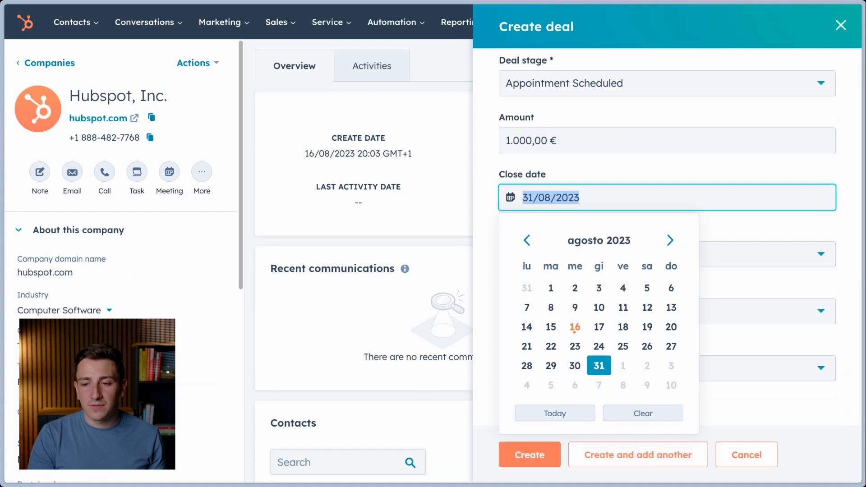
click(599, 366)
click(582, 198)
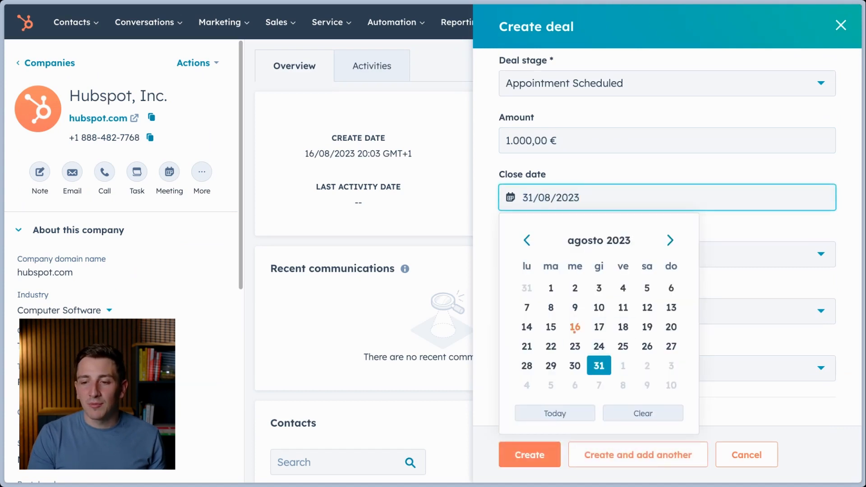
key(ctrl+a)
click(739, 170)
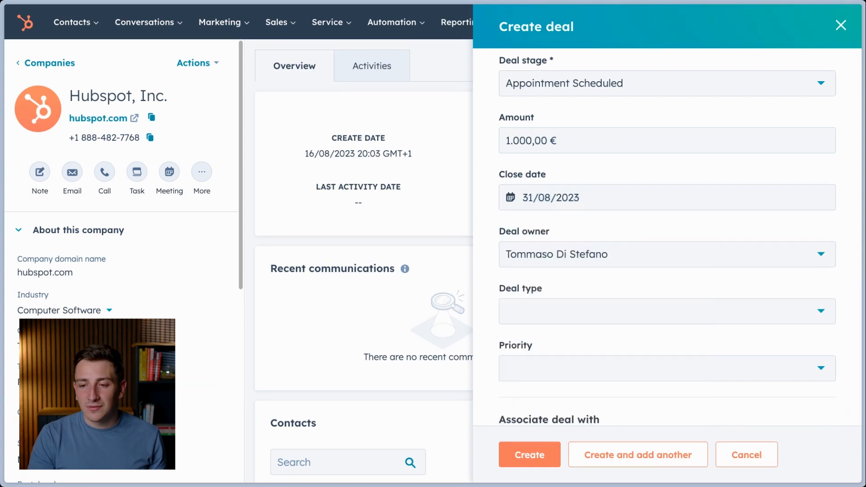
Step: Set the deal type to New Business and the deal's priority to High
scroll(667, 237, up, 2)
scroll(668, 237, down, 2)
scroll(668, 236, down, 5)
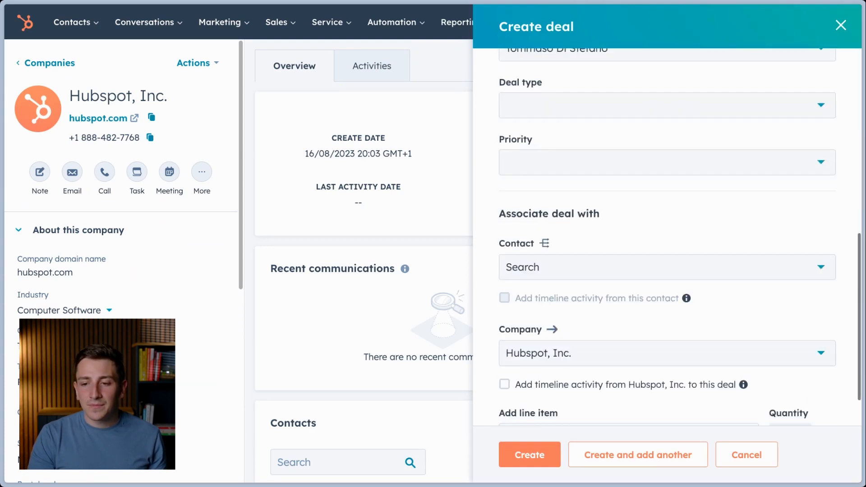
scroll(668, 237, up, 1)
click(668, 157)
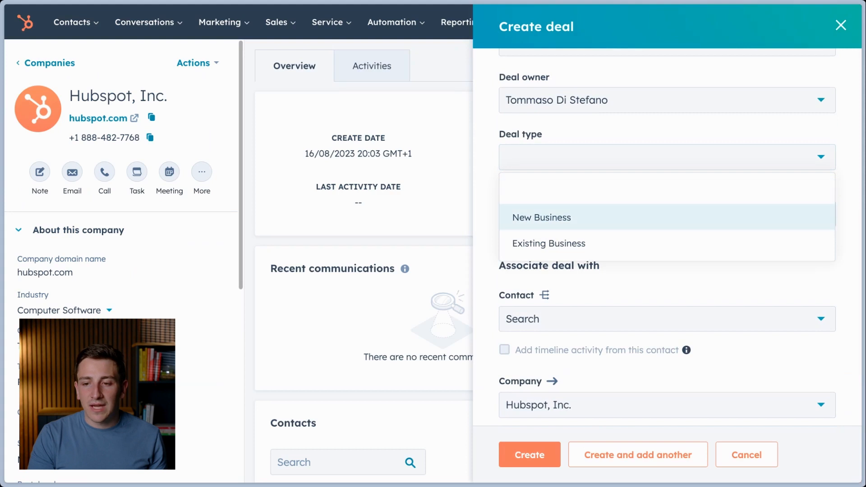
click(667, 218)
click(667, 157)
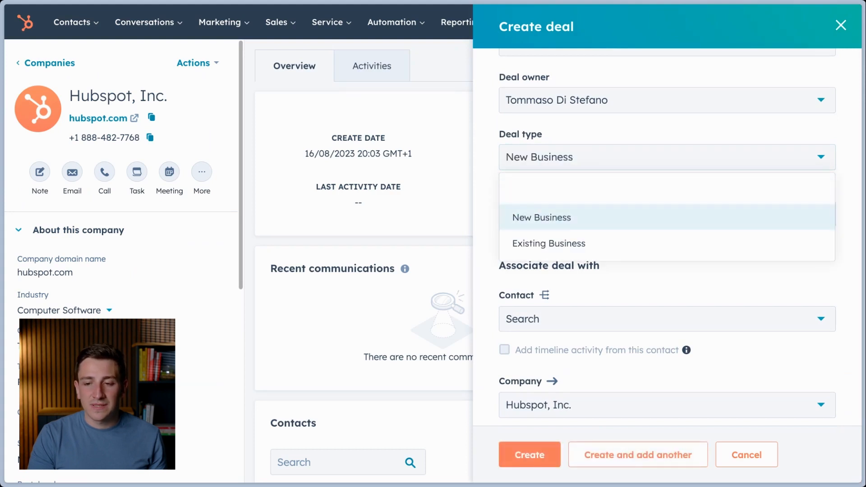
click(668, 157)
click(667, 214)
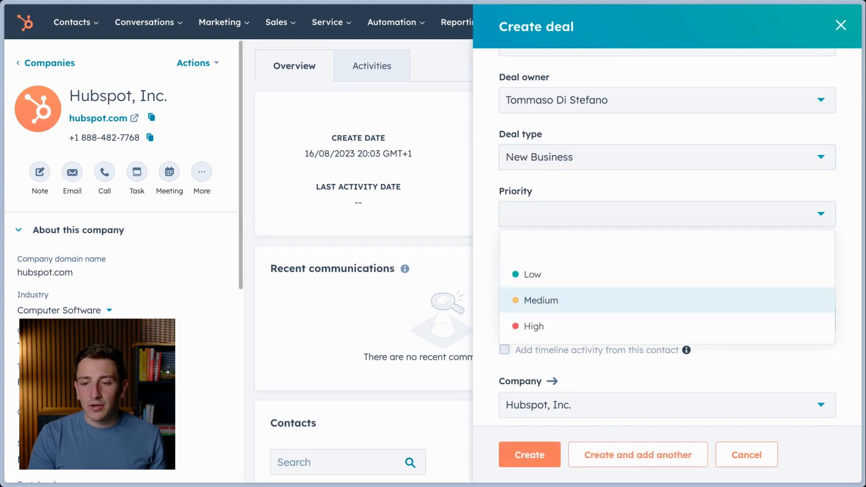
click(667, 326)
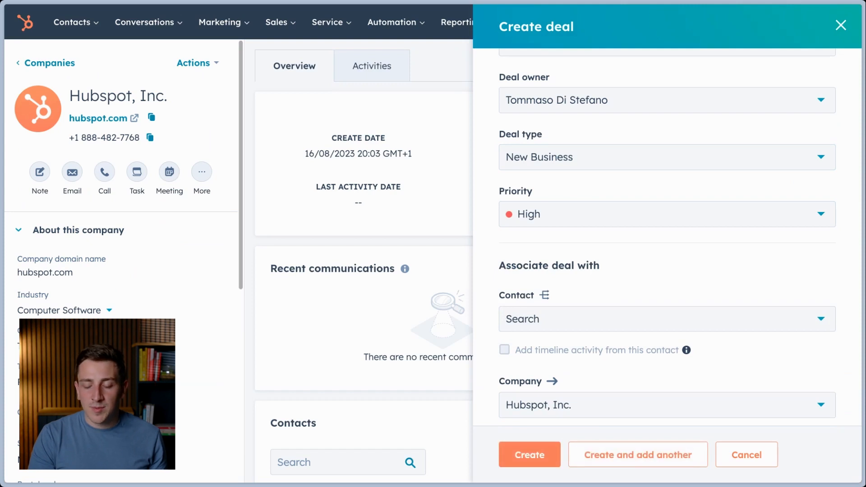
Step: Associate the deal with both sample contacts
scroll(667, 234, down, 3)
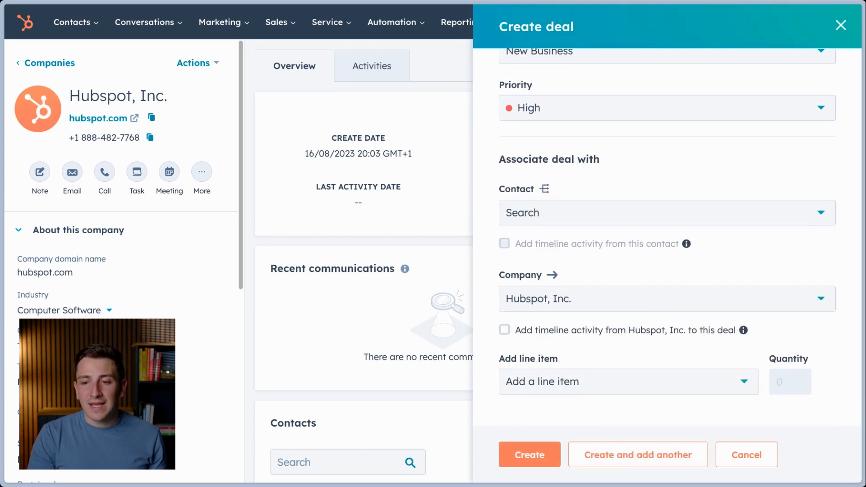
click(667, 213)
click(668, 213)
click(667, 212)
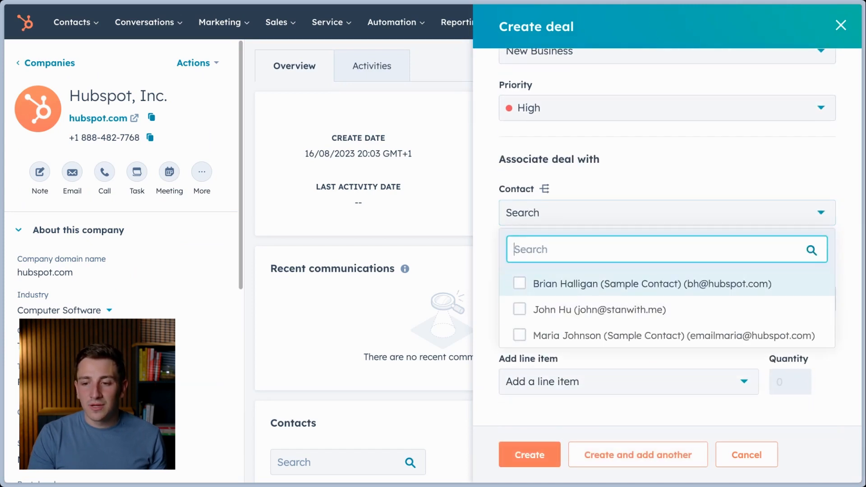
click(652, 283)
click(667, 335)
click(677, 169)
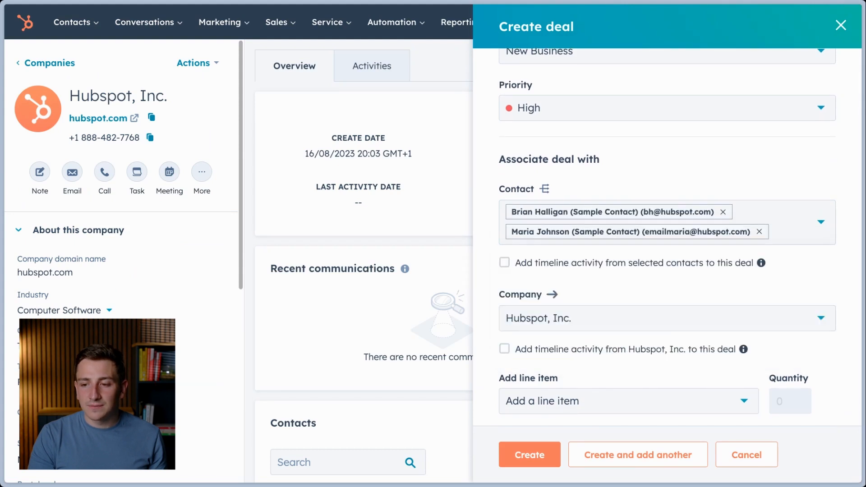
scroll(552, 274, up, 1)
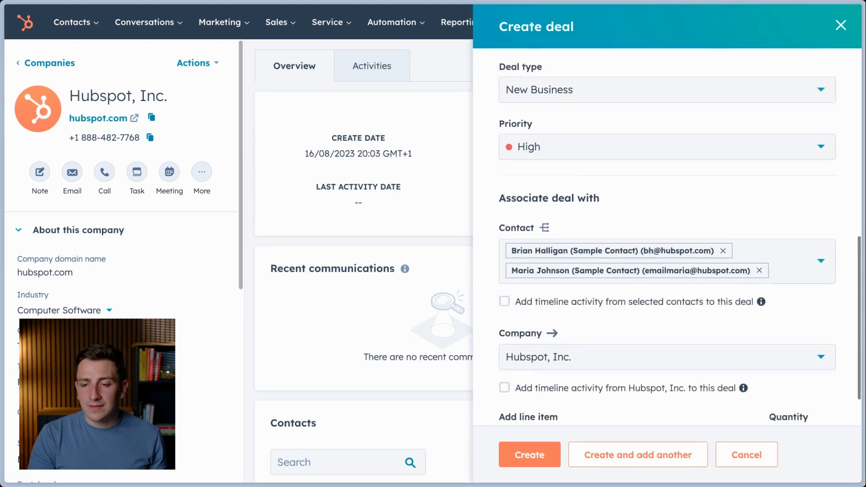
Step: Examine the company association and line item options in the new deal form
scroll(552, 274, down, 2)
click(595, 298)
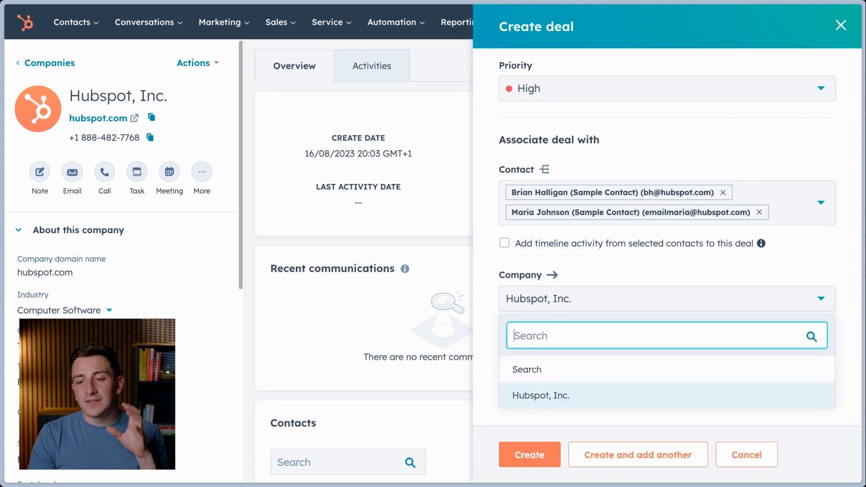
click(595, 299)
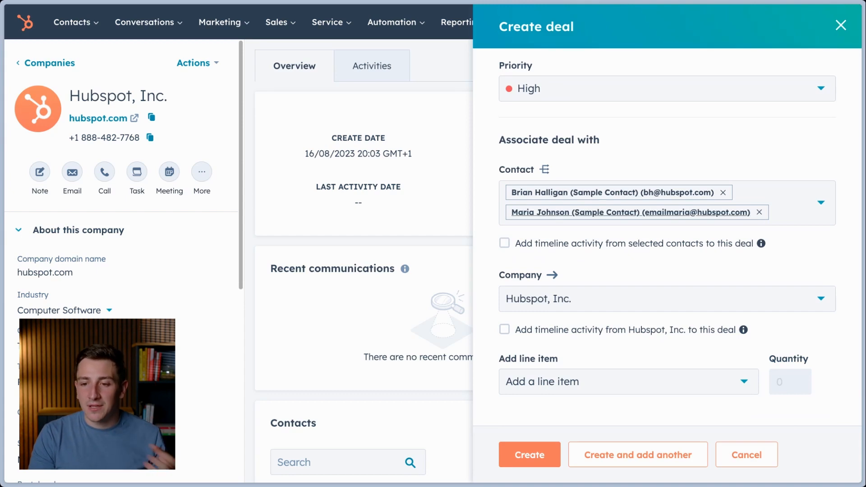
scroll(667, 237, up, 2)
scroll(668, 237, down, 2)
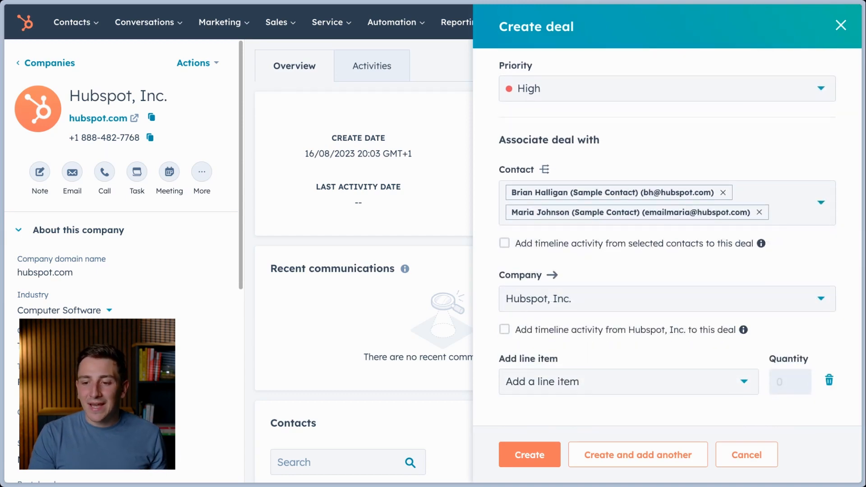
click(629, 382)
click(629, 381)
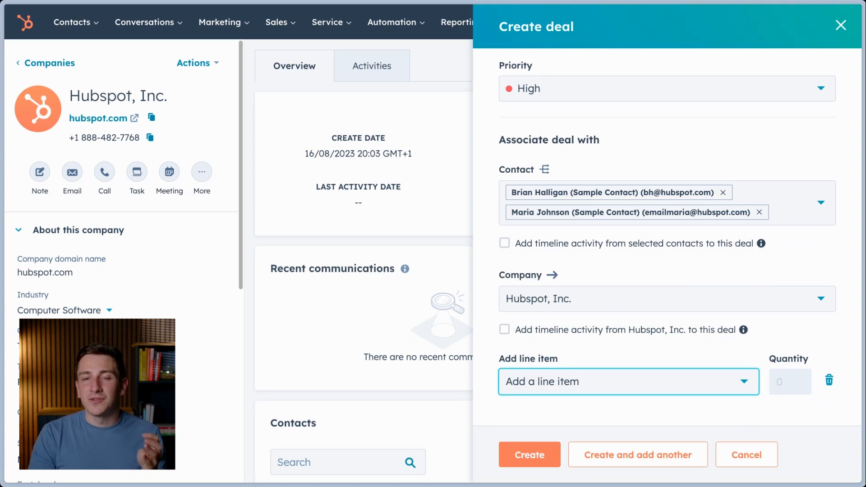
click(629, 382)
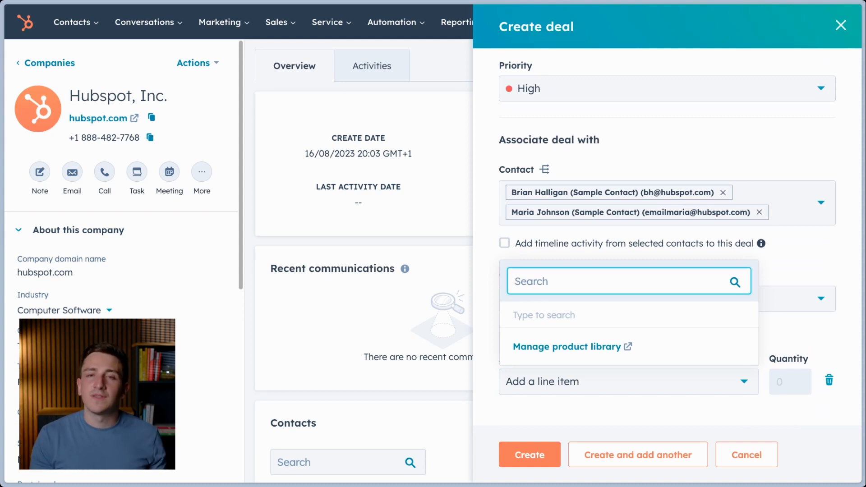
click(627, 410)
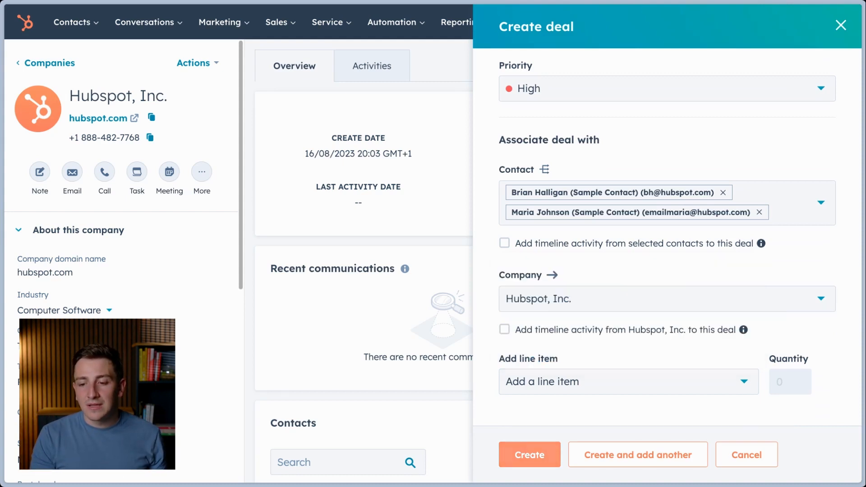
Step: Create the deal and look over its record with the associated contacts and company
click(529, 455)
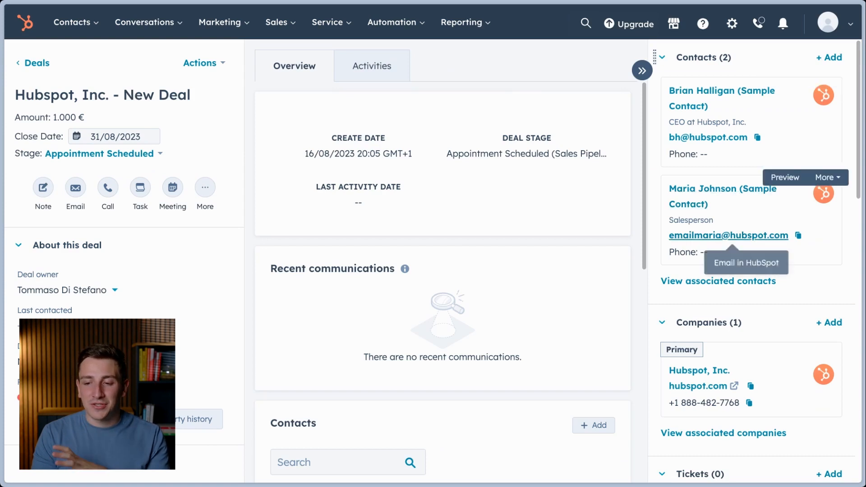
scroll(726, 235, down, 2)
scroll(726, 181, up, 2)
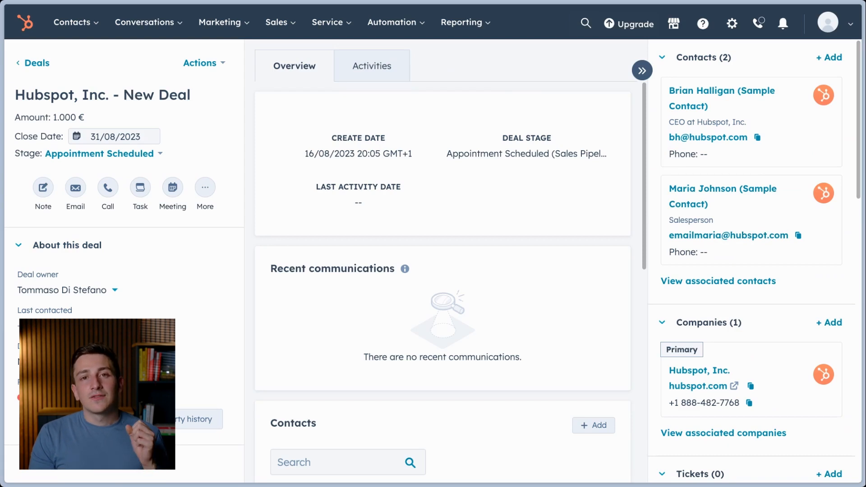
Step: Open the list of companies and look through its columns
click(77, 23)
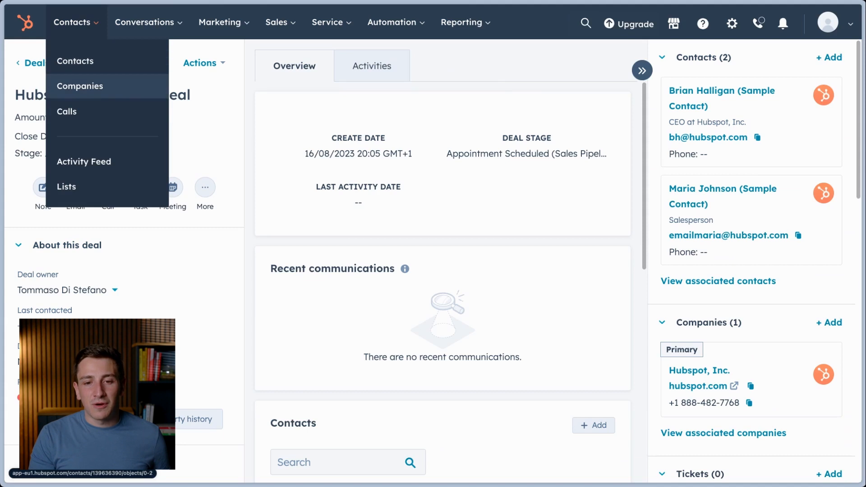
click(79, 86)
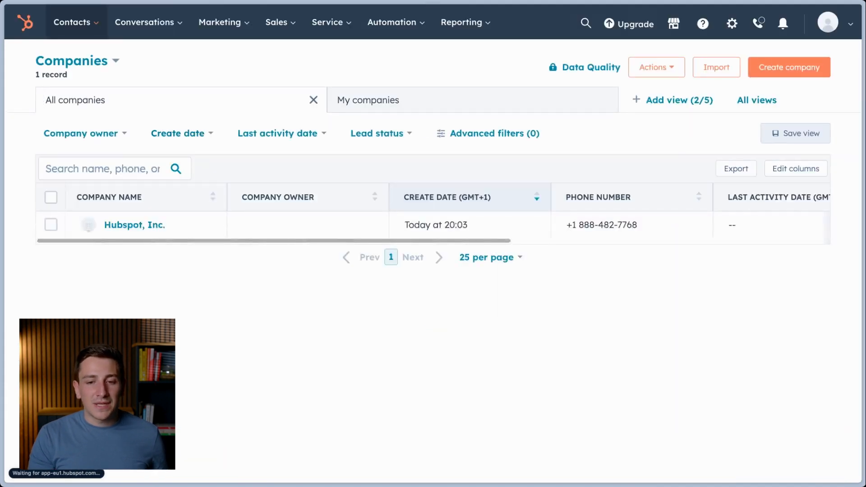
scroll(311, 225, right, 10)
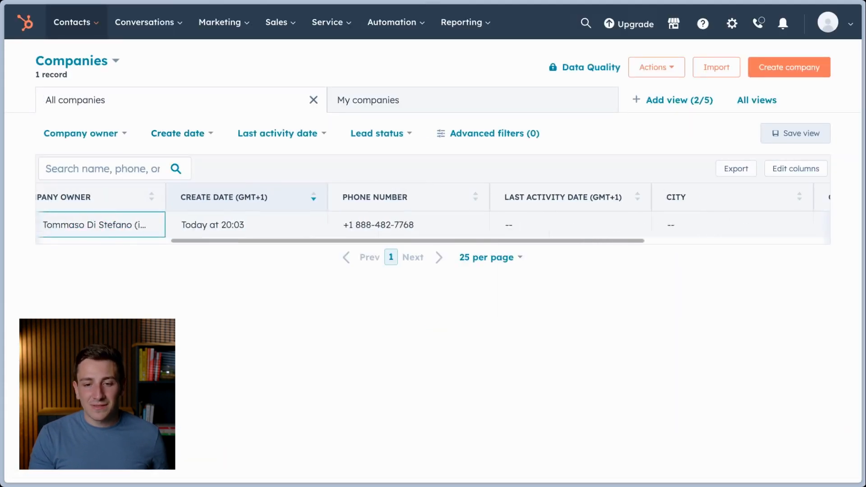
scroll(136, 225, left, 10)
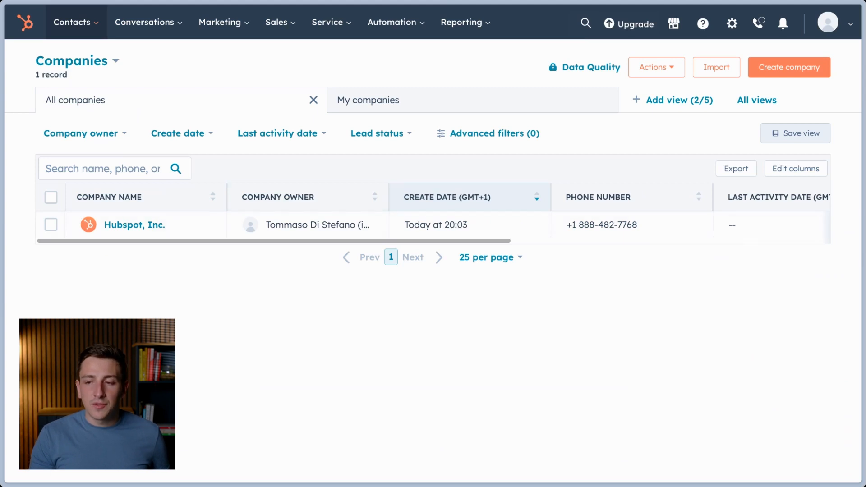
Step: Filter the list of all companies by company owner, choosing the dynamic value Me
click(86, 133)
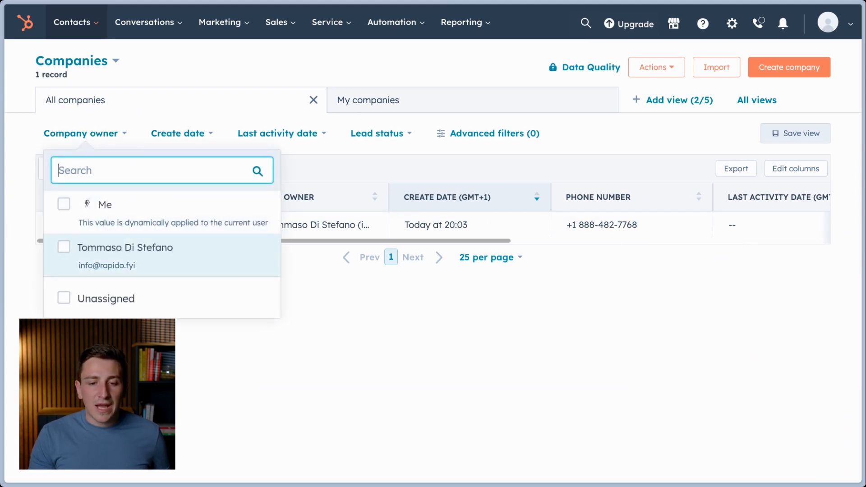
click(178, 134)
click(278, 134)
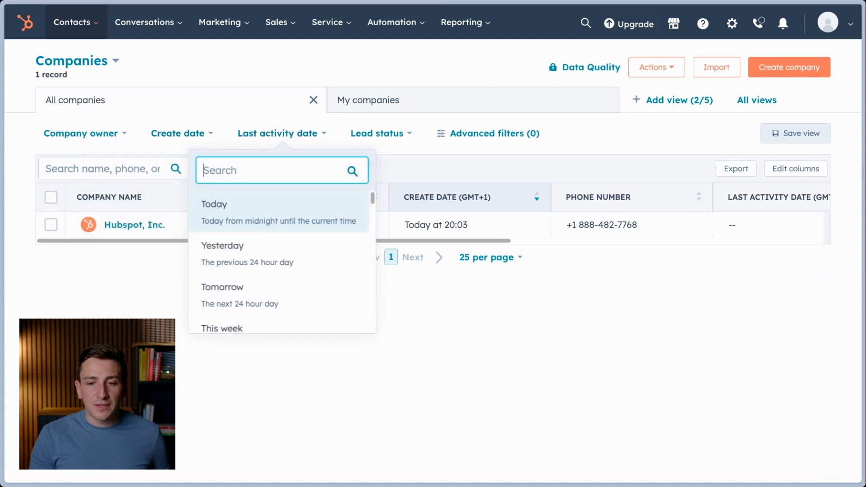
click(178, 134)
click(85, 134)
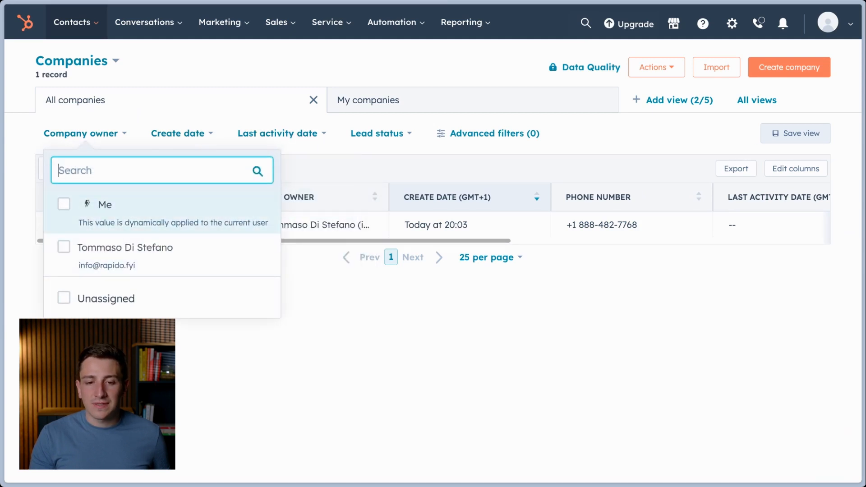
click(64, 205)
click(325, 307)
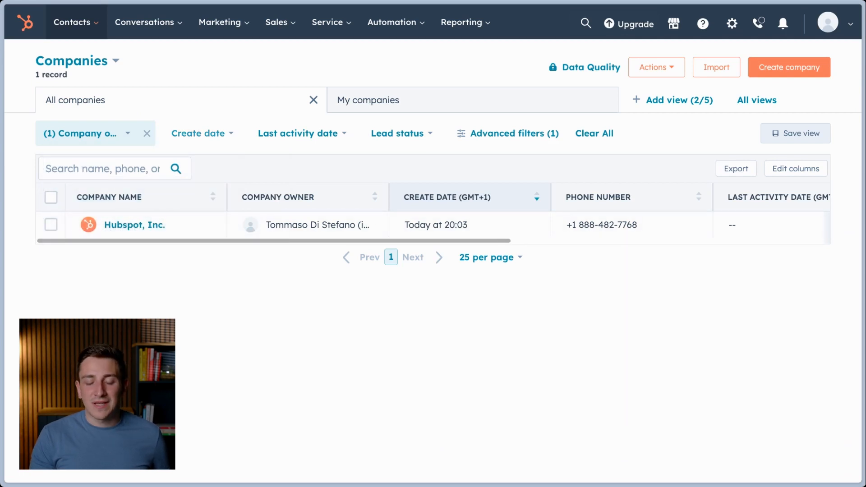
click(198, 133)
click(193, 213)
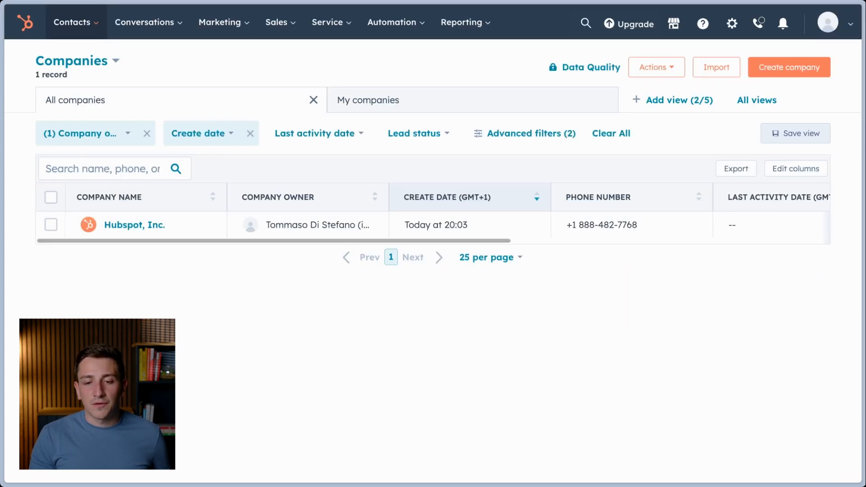
click(251, 134)
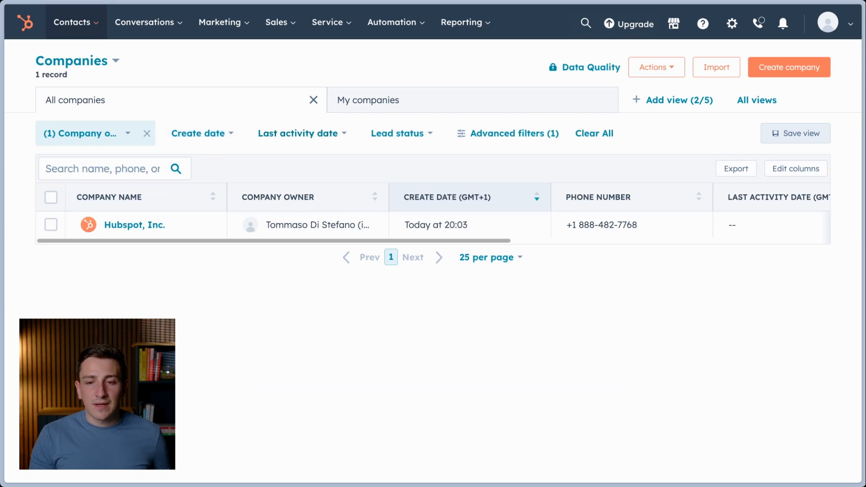
click(298, 133)
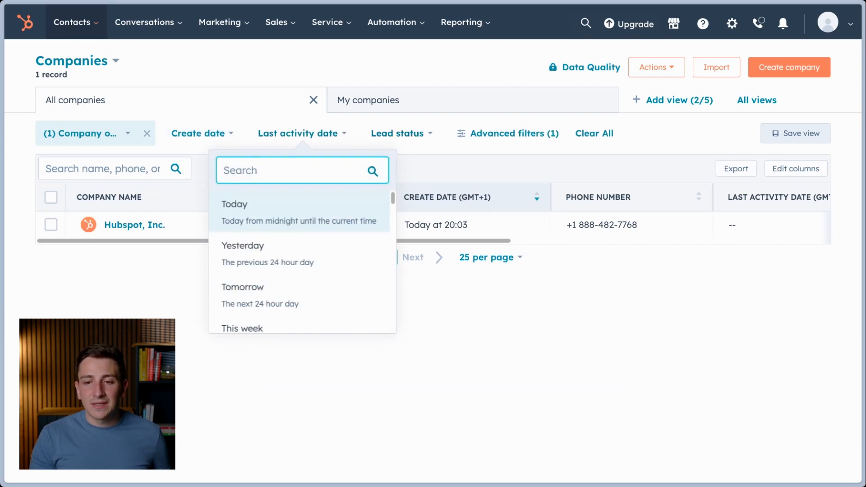
click(397, 133)
click(346, 332)
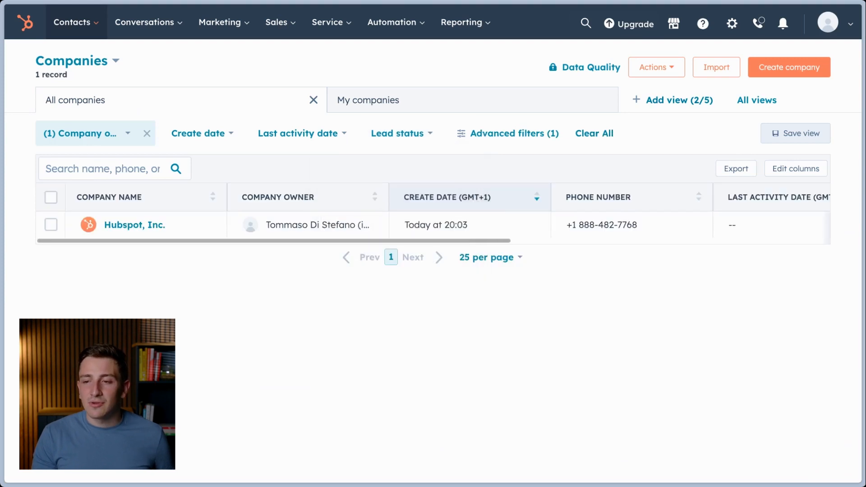
Step: Create a new saved view of companies named High Priority, shared with everyone
click(680, 100)
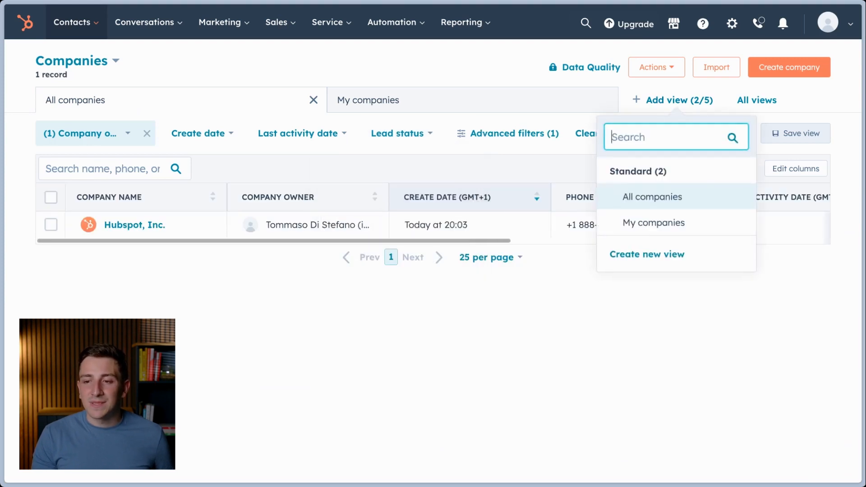
click(647, 254)
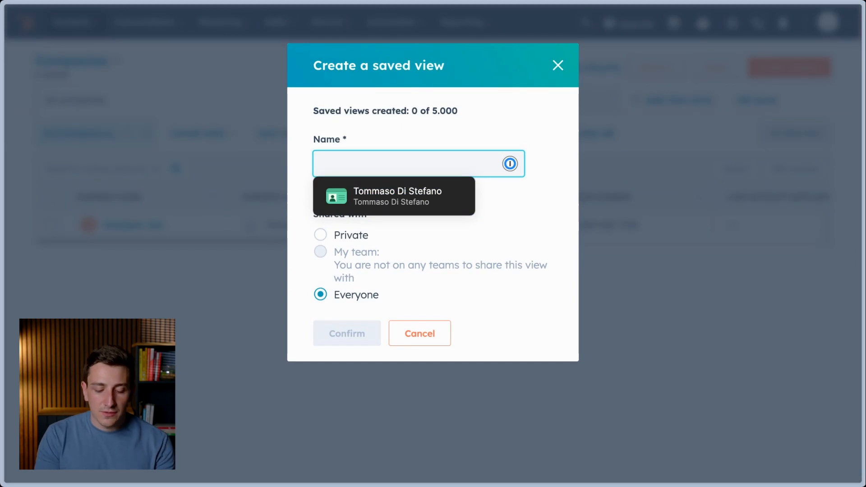
text(High P)
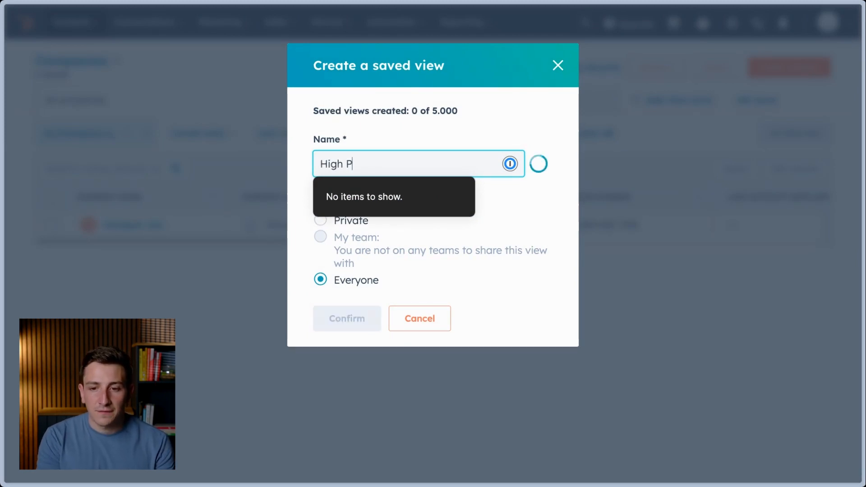
text(riority)
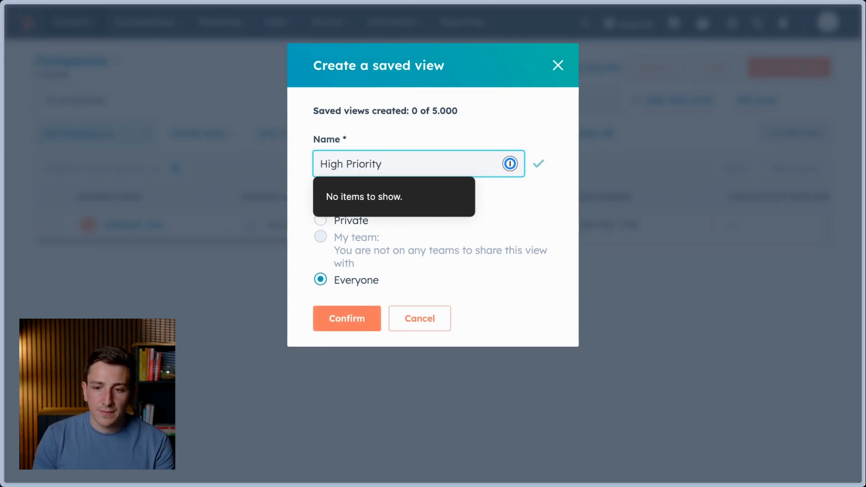
key(Tab)
key(Return)
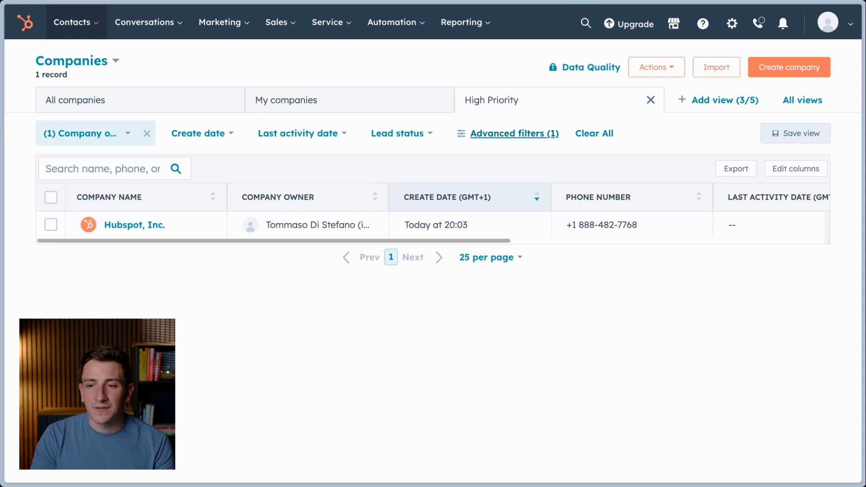
Step: Add an advanced filter to the High Priority view for annual revenue greater than 10.000 €, and collapse the quick filters
click(514, 133)
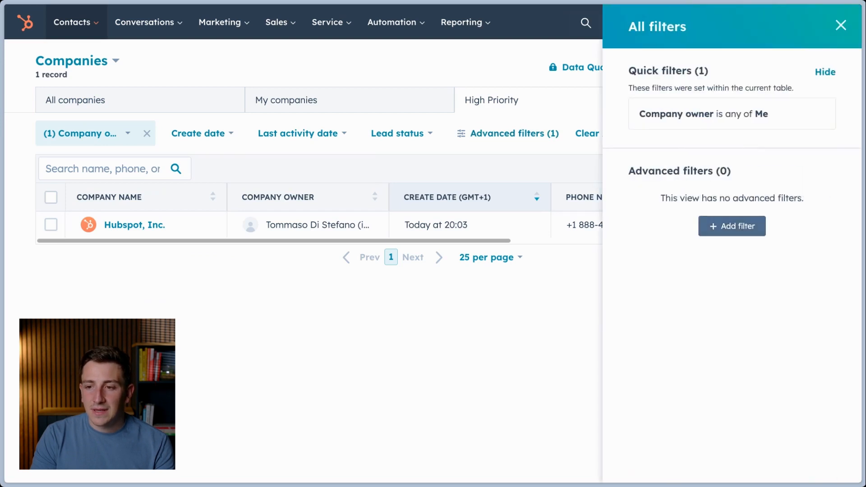
click(731, 226)
text(rev)
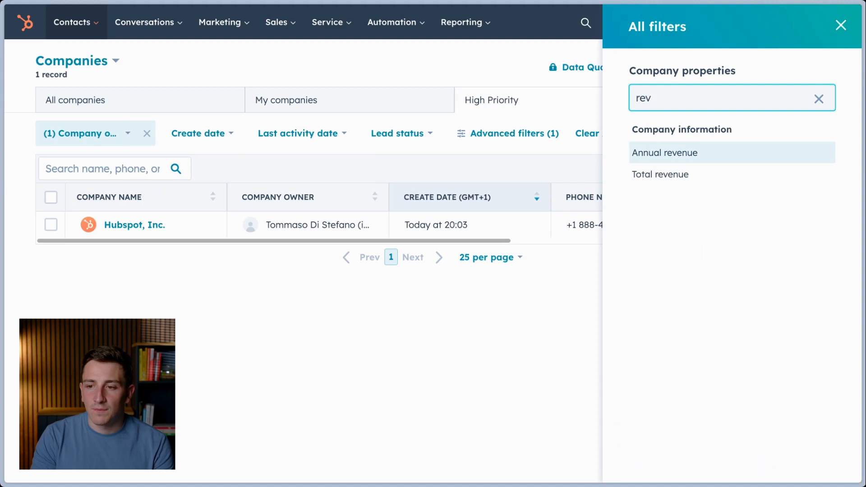
click(664, 151)
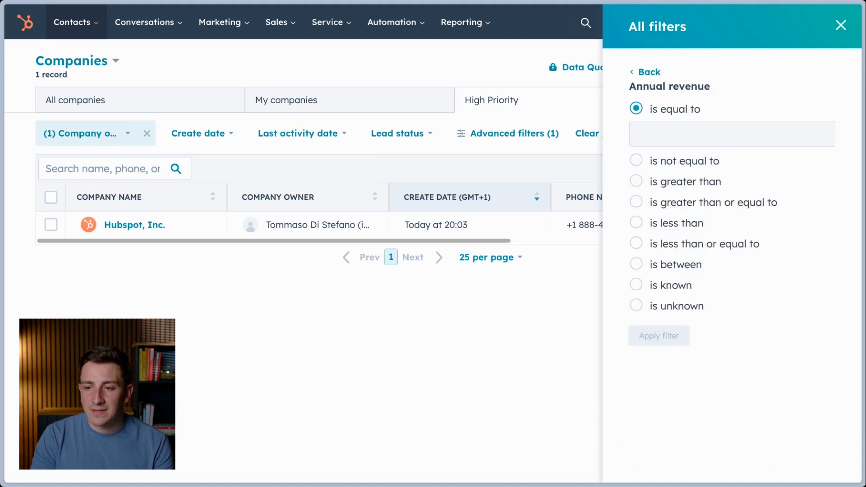
click(685, 181)
click(731, 175)
text(10.00)
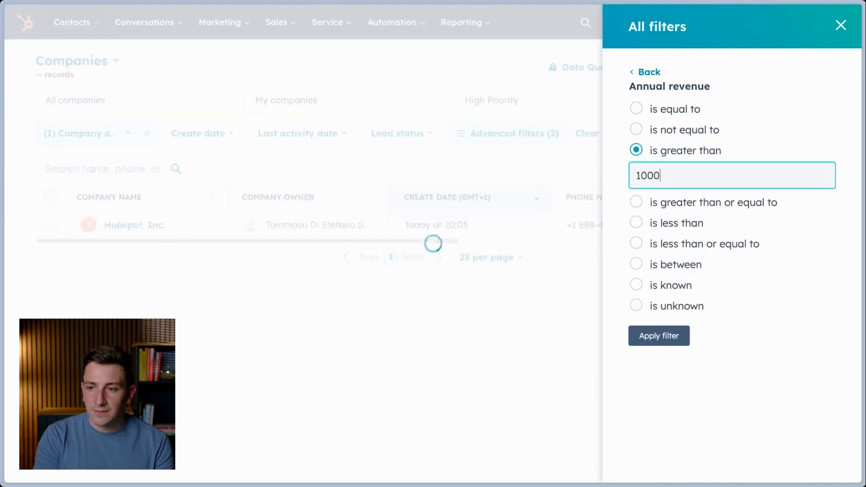
text(0)
key(Tab)
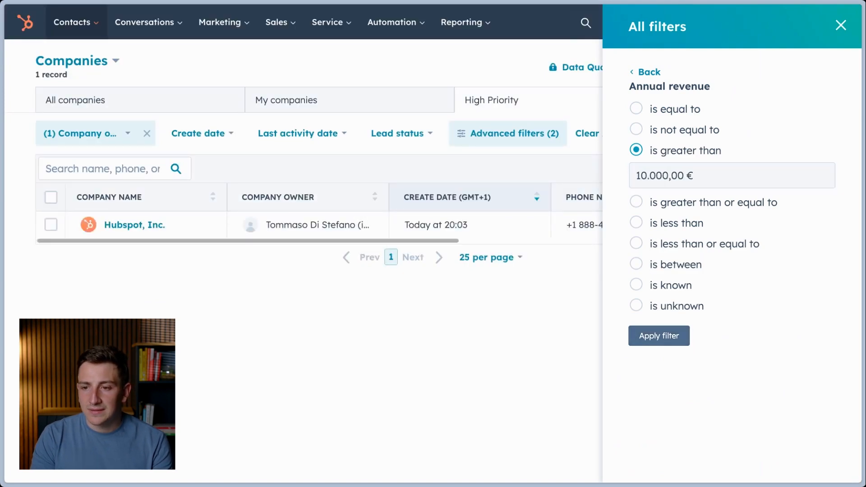
click(659, 336)
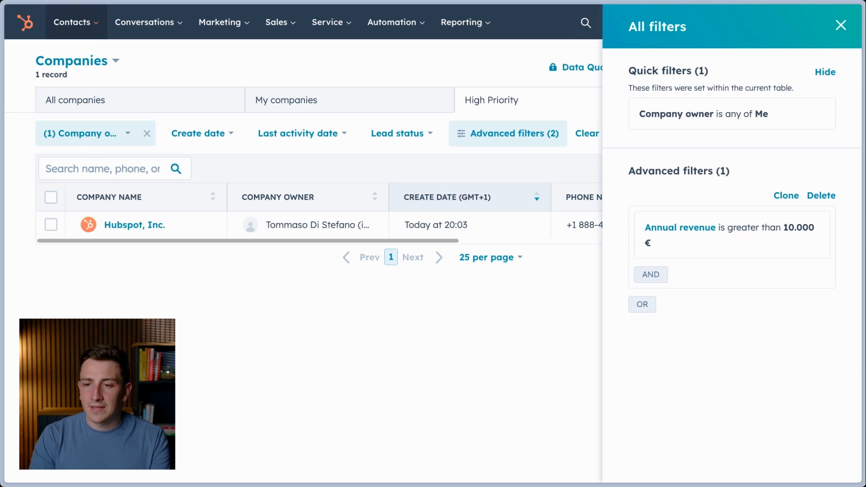
click(825, 72)
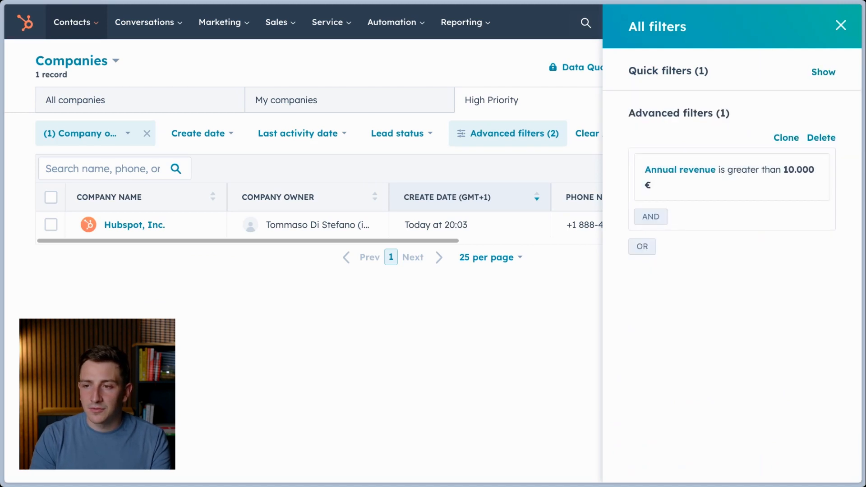
Step: Close the filter settings and save the filter changes to the existing High Priority view
click(841, 25)
click(795, 133)
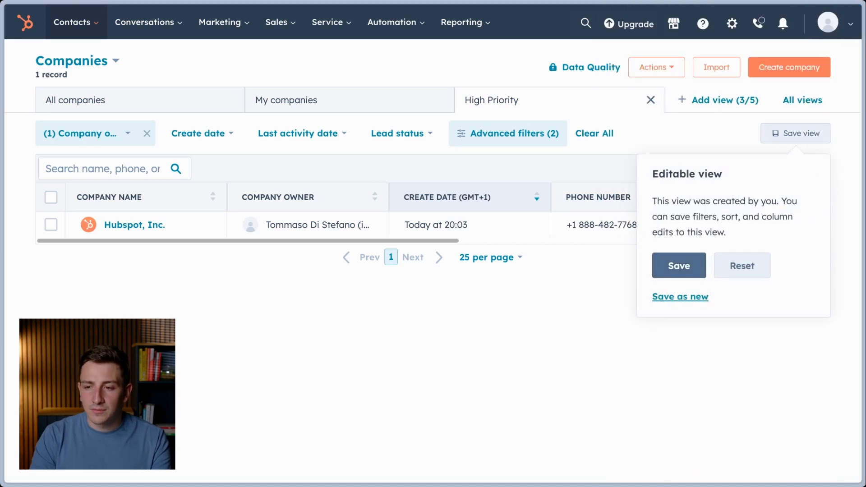
click(679, 266)
Step: Reorder the views so High Priority sits between All companies and My companies, and switch to All companies
drag(491, 100, 282, 100)
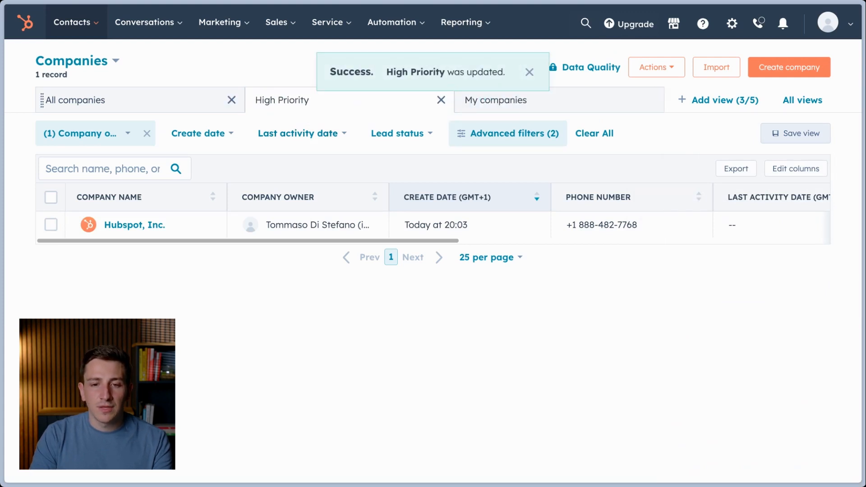
click(121, 101)
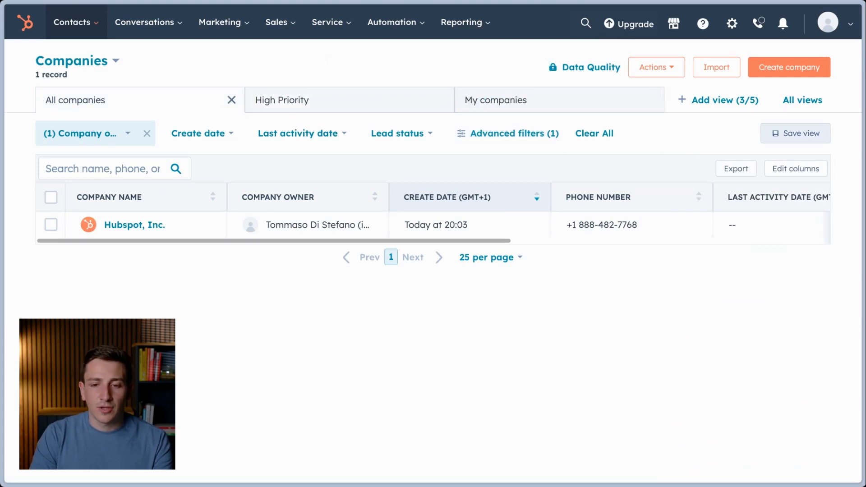
Step: Switch to the High Priority companies view, then open the Calls records
click(316, 100)
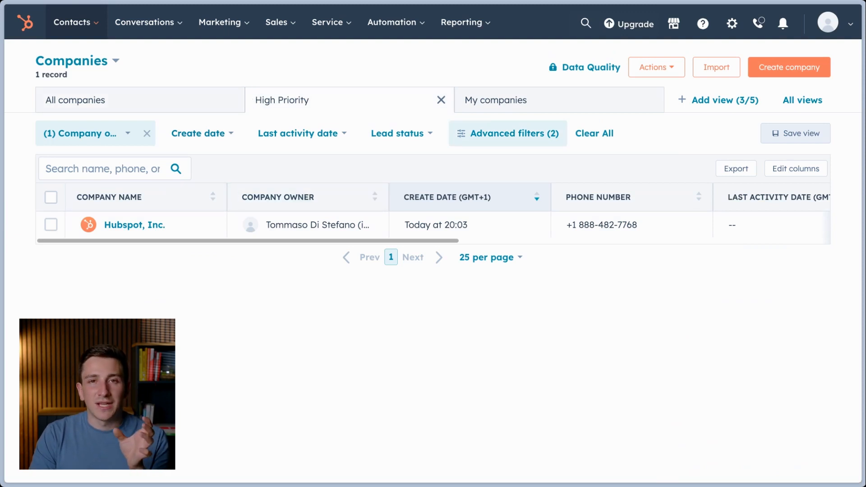
click(75, 23)
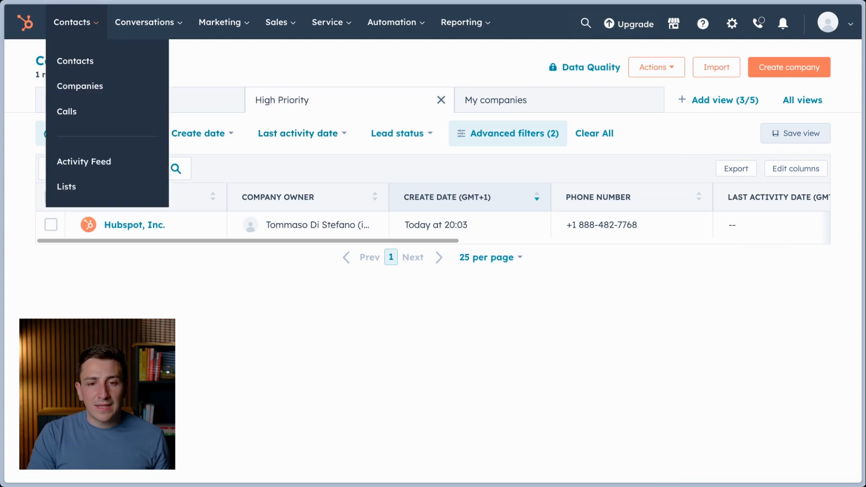
click(66, 112)
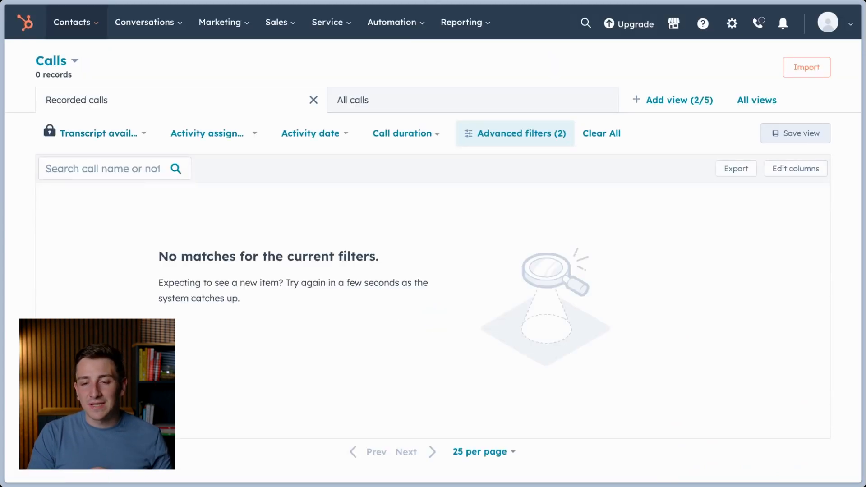
Step: Open the Activity Feed and look over the sample email activity
click(76, 22)
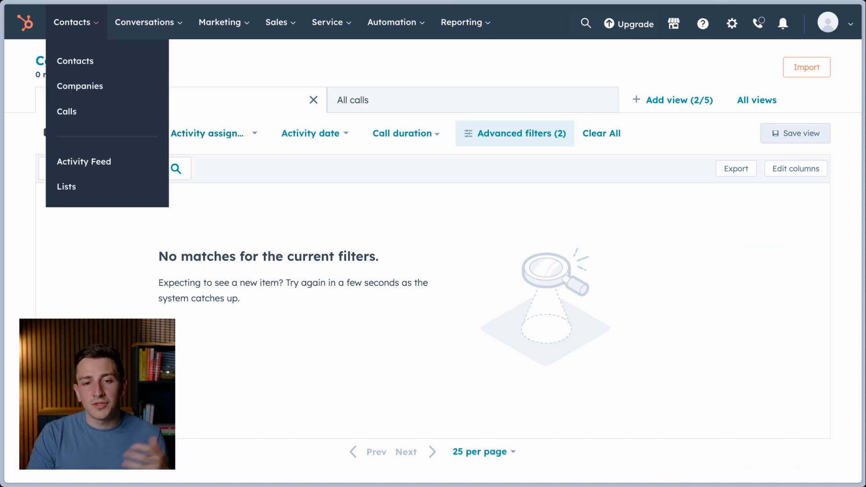
click(83, 161)
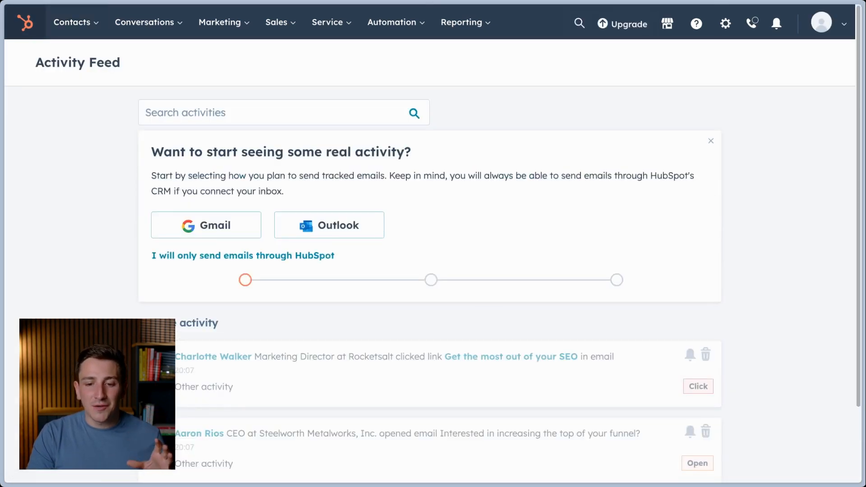
scroll(430, 261, down, 1)
scroll(430, 261, up, 1)
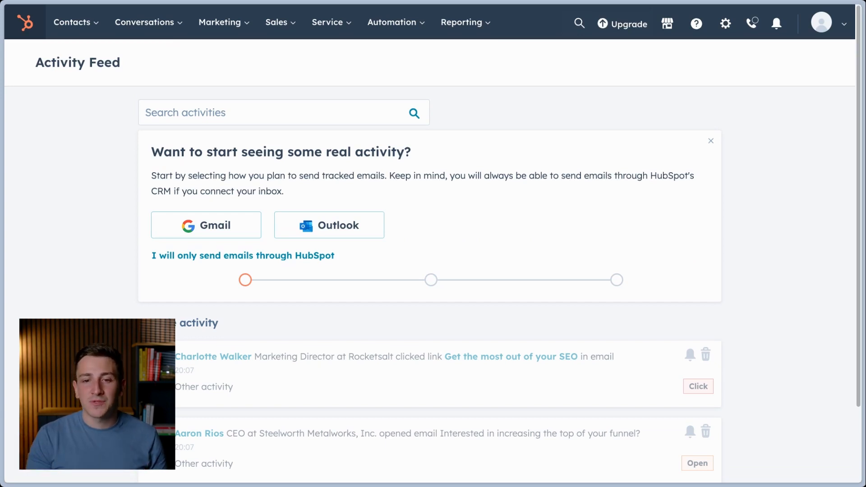
Step: Go to the Lists page and start creating a new list
click(75, 22)
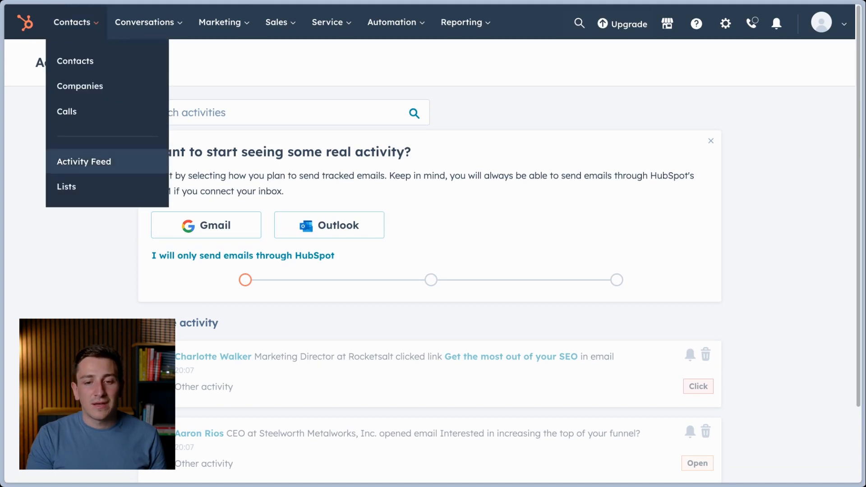
click(66, 186)
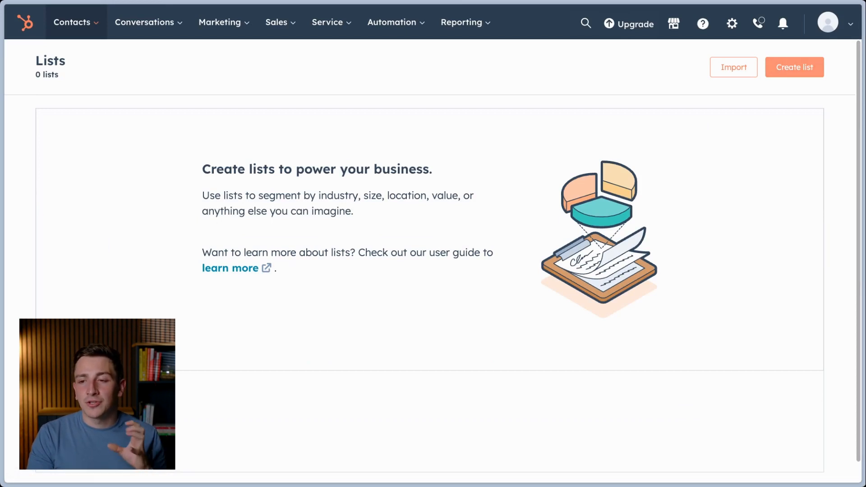
click(794, 67)
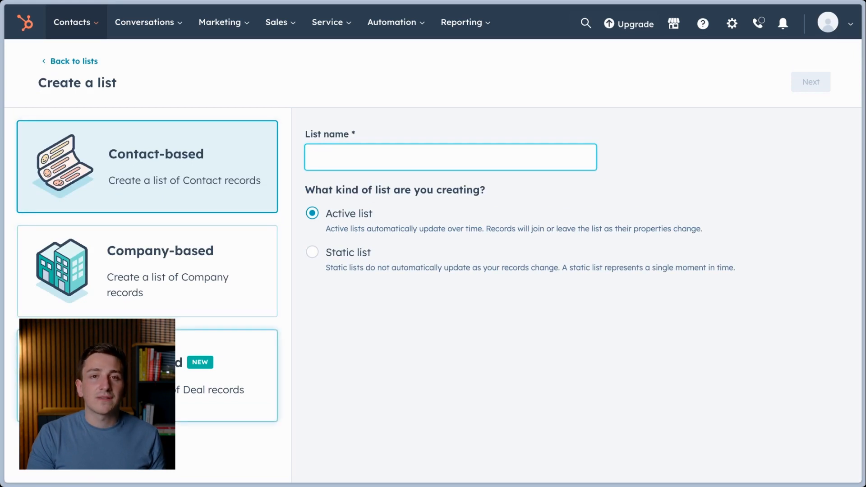
click(369, 316)
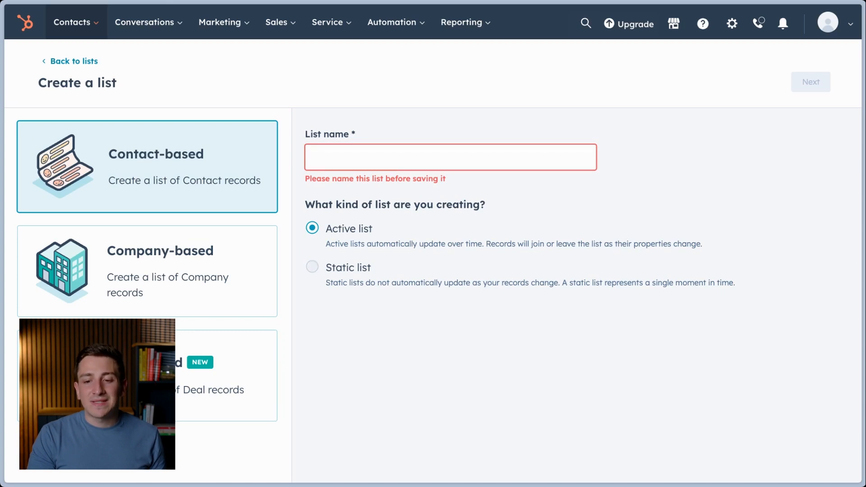
Step: Compare the static and active types, keep the contact-based list active, name it Test and continue to its filters
click(312, 267)
click(313, 228)
click(312, 266)
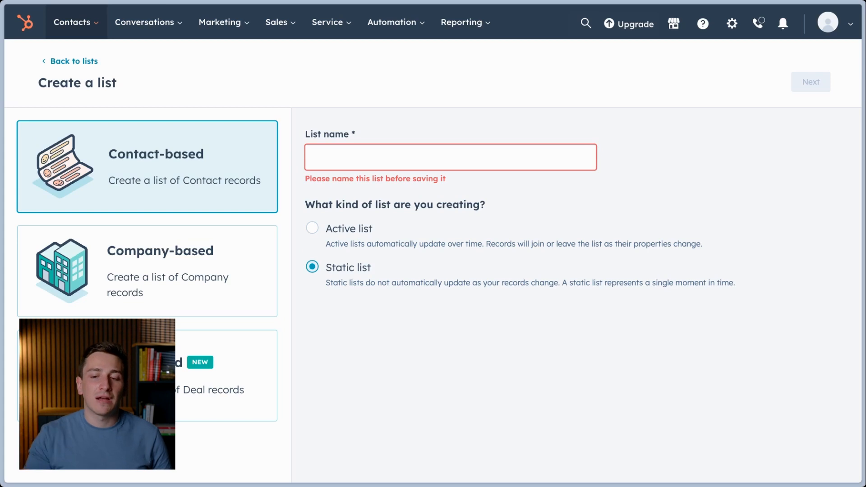
click(312, 228)
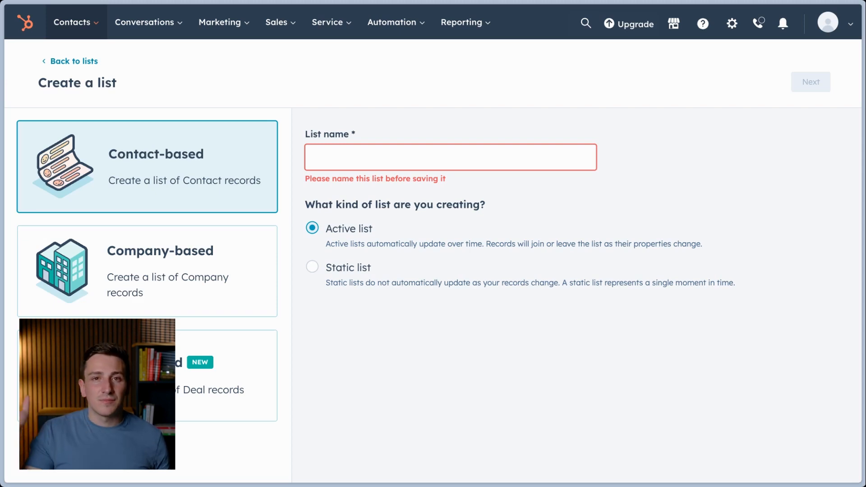
click(450, 157)
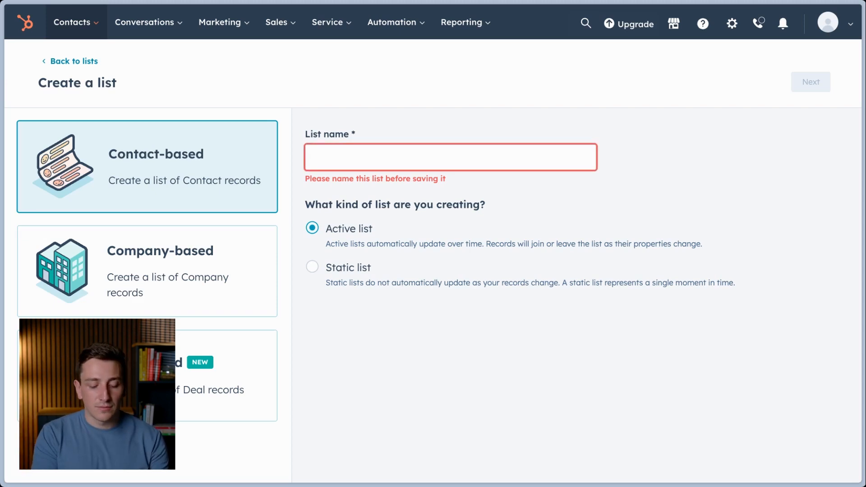
text(Test)
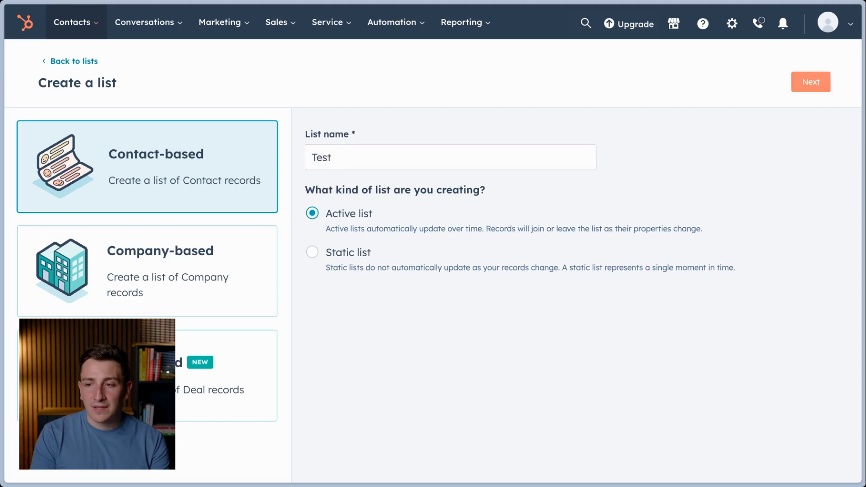
key(Return)
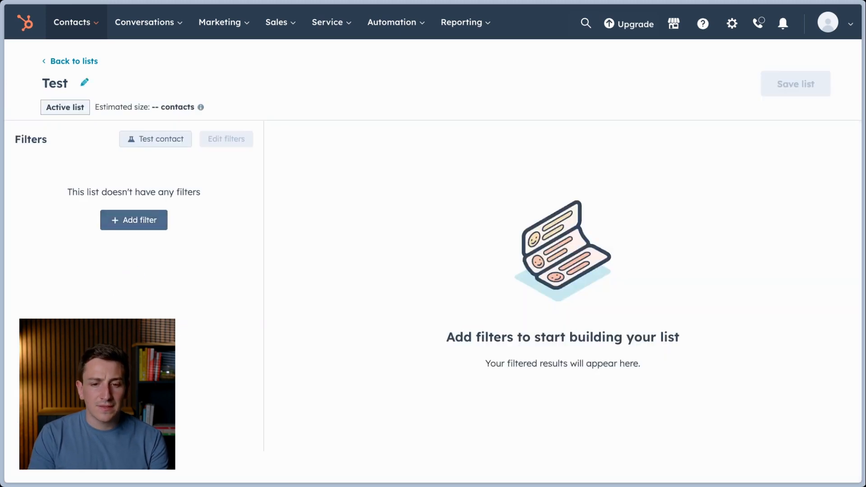
Step: Start a filter for the Test list on the associated Company object, using the company properties category
click(134, 220)
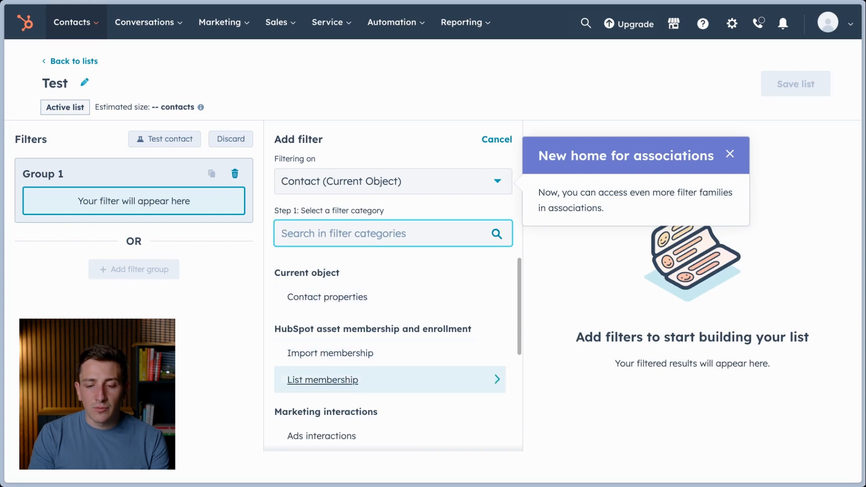
scroll(390, 357, down, 5)
scroll(390, 357, up, 5)
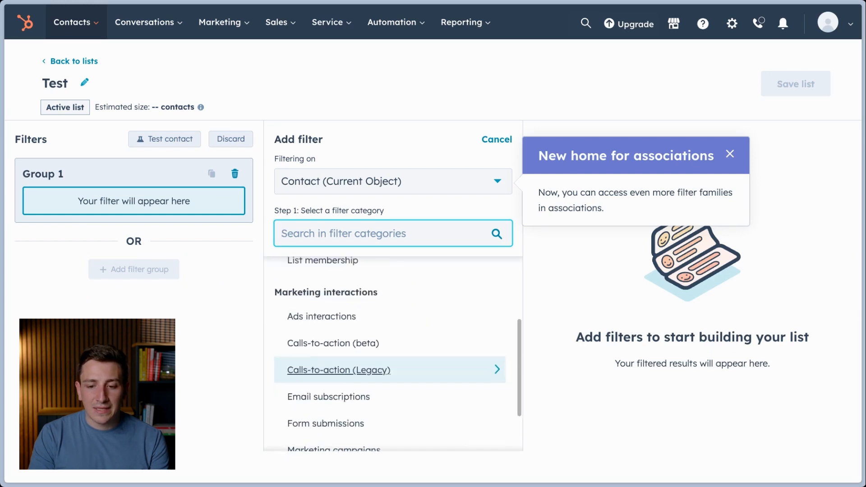
click(393, 182)
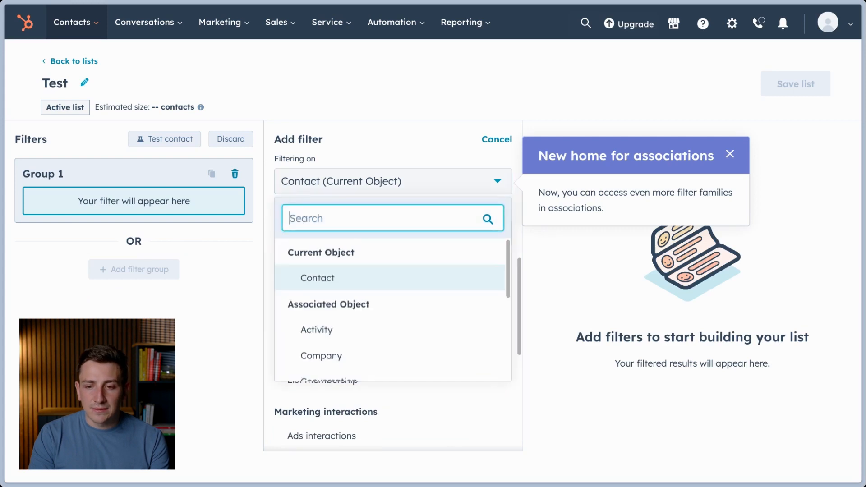
scroll(390, 315, down, 2)
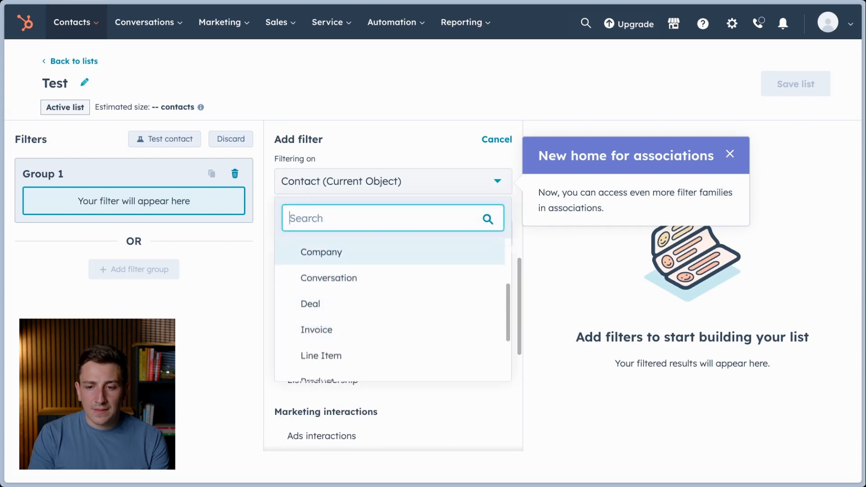
click(321, 249)
click(331, 297)
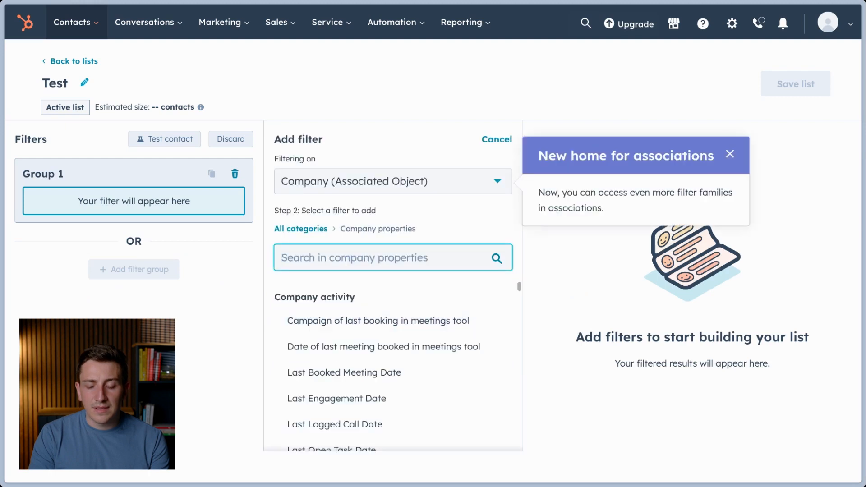
Step: Find the Annual revenue property and set its filter to is greater than 10.000
text(reve)
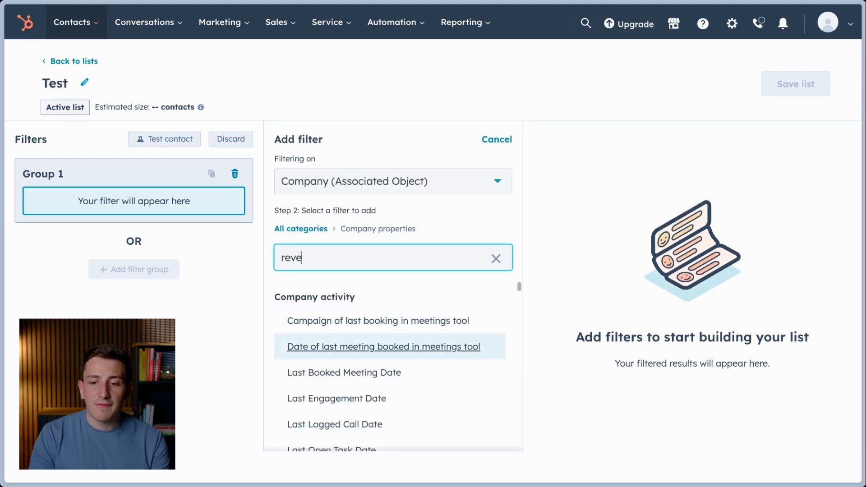
click(320, 321)
click(393, 195)
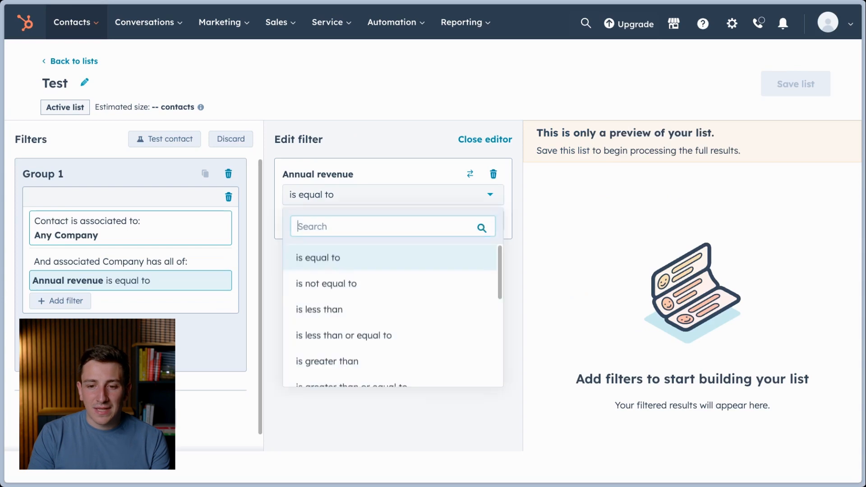
key(Return)
text(1000000)
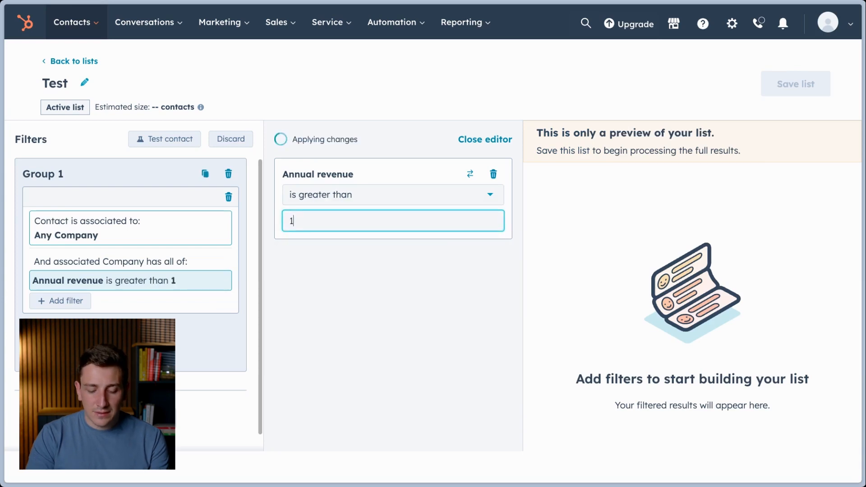
key(BackSpace)
key(BackSpace)
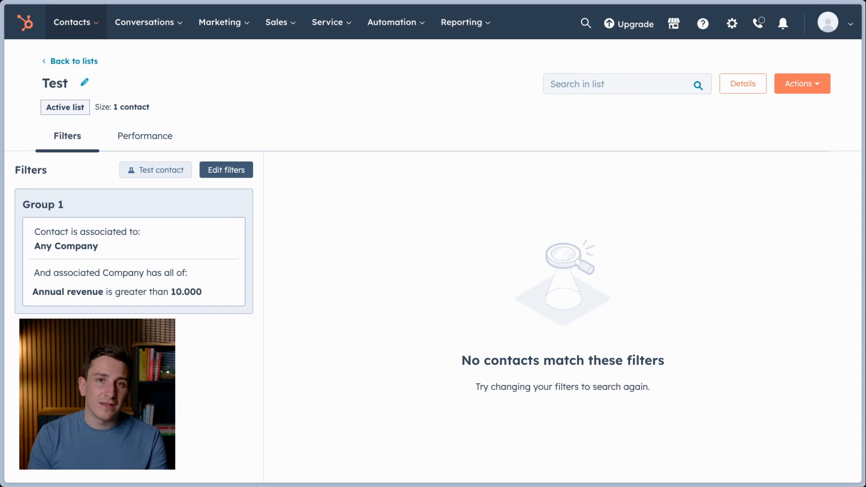
Step: Reload the Test list and open the sample contact listed in it
key(super+r)
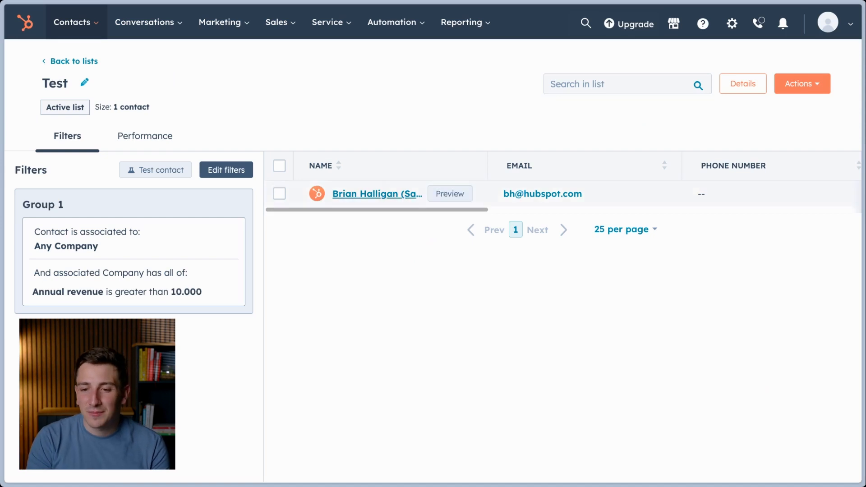
click(377, 194)
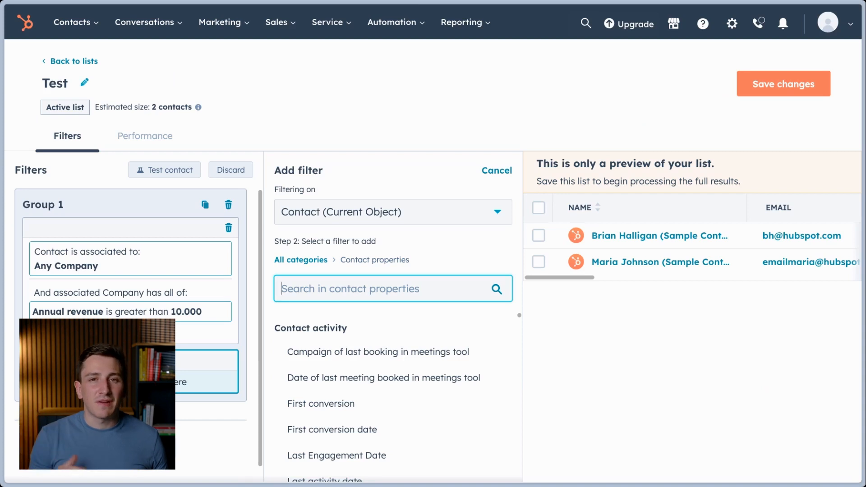
Step: Add a contact Lifecycle stage filter to the Test list with the condition is none of
text(life)
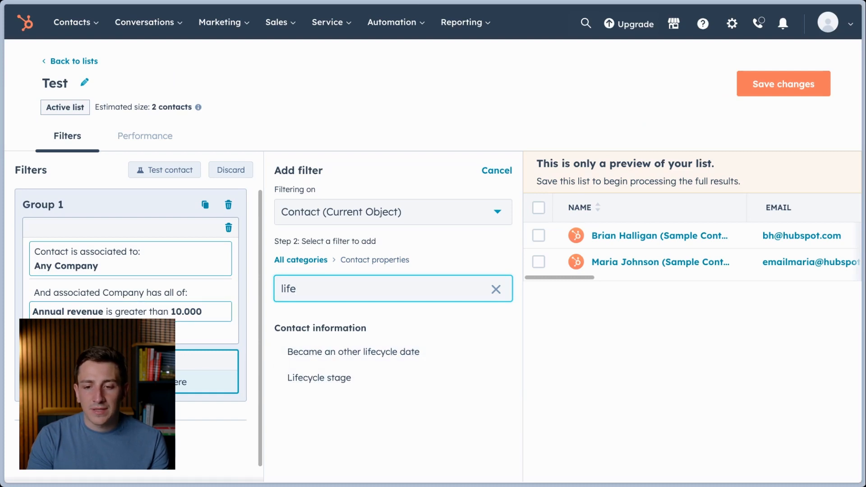
click(319, 378)
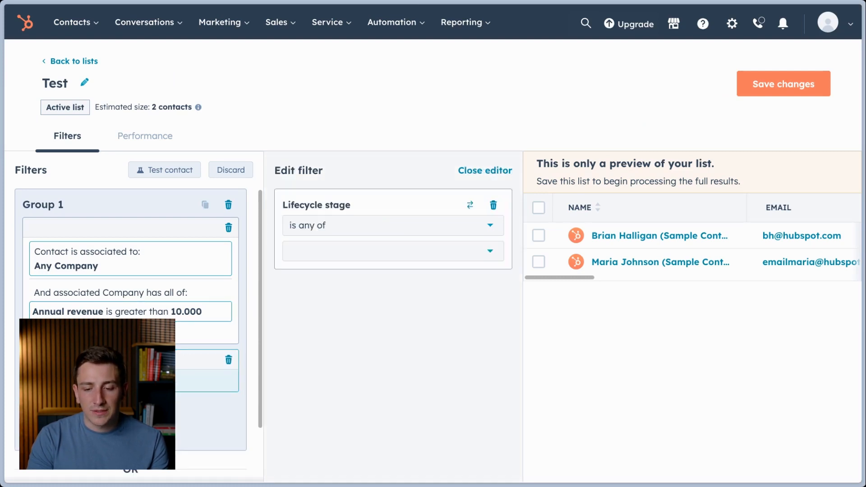
click(342, 226)
click(336, 314)
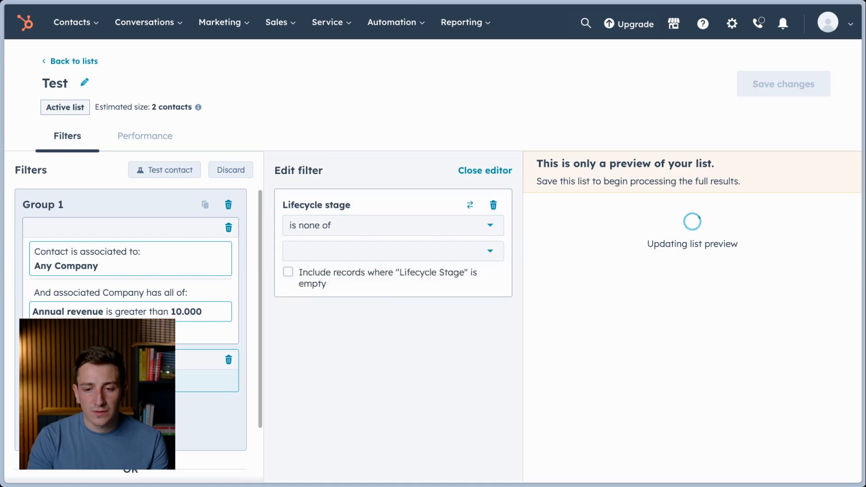
Step: Choose Customer, Lead and Subscriber as the values of the Lifecycle stage filter
click(343, 251)
scroll(347, 399, down, 2)
click(334, 378)
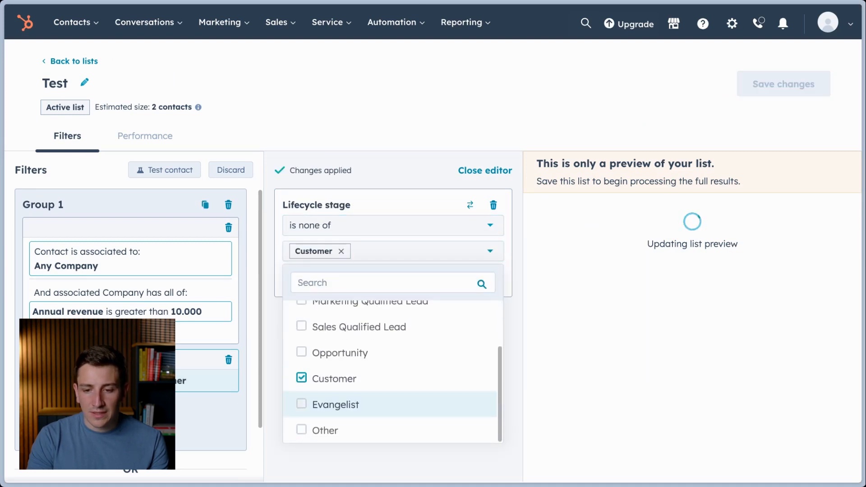
scroll(343, 397, up, 2)
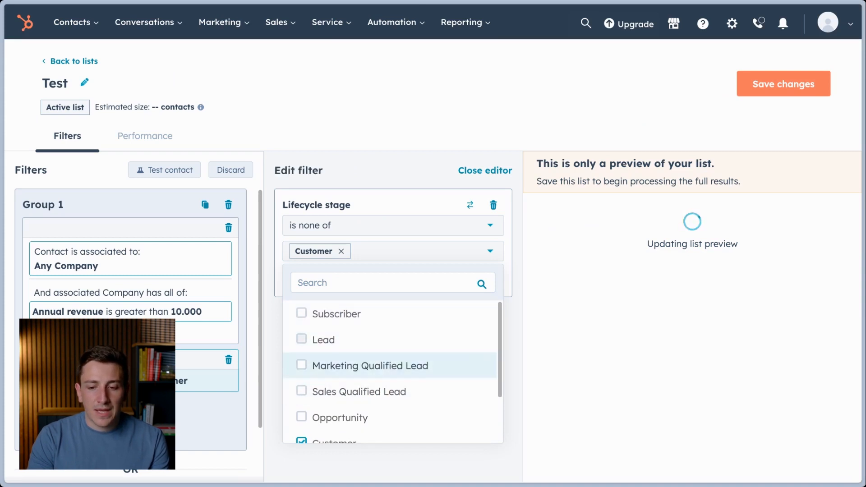
click(323, 339)
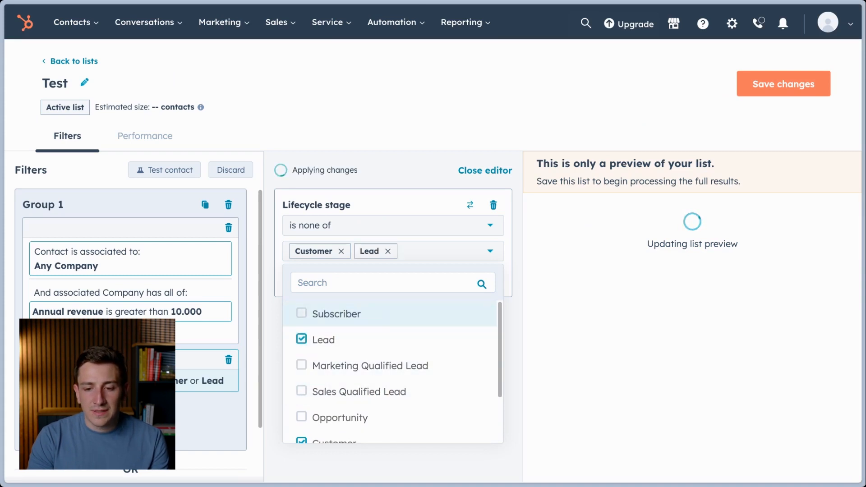
click(336, 314)
key(Escape)
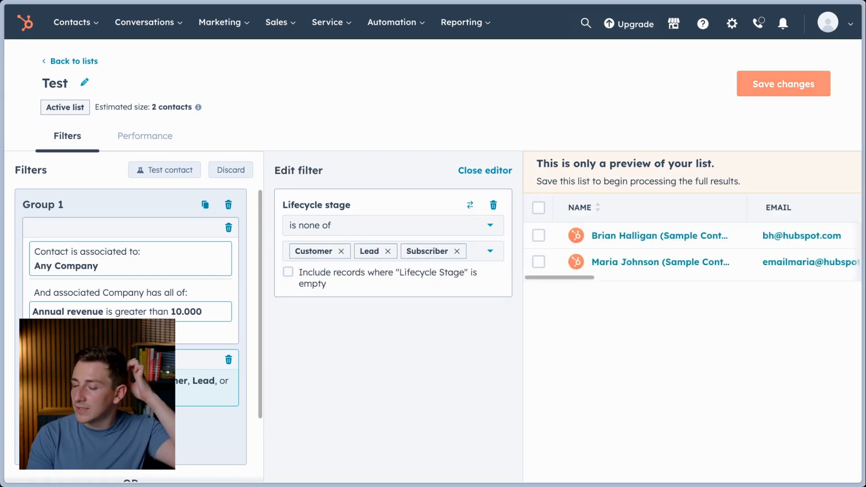
Step: Save the filter changes to the Test list
click(783, 84)
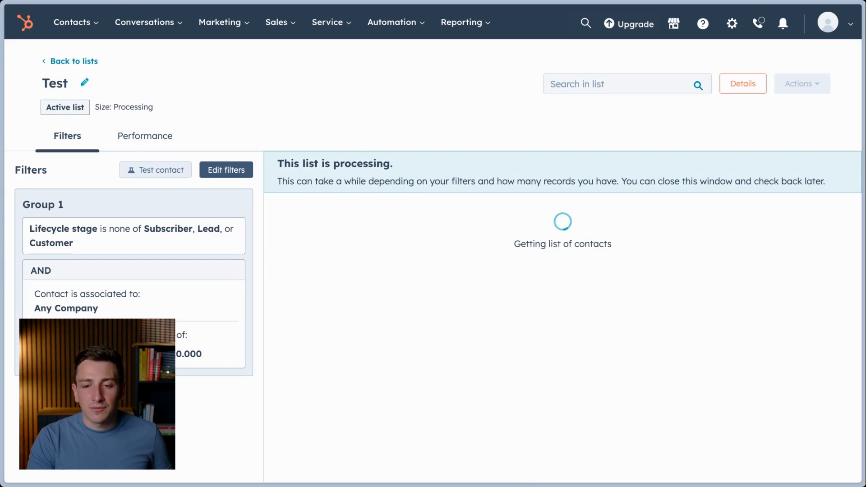
triple_click(334, 164)
click(335, 164)
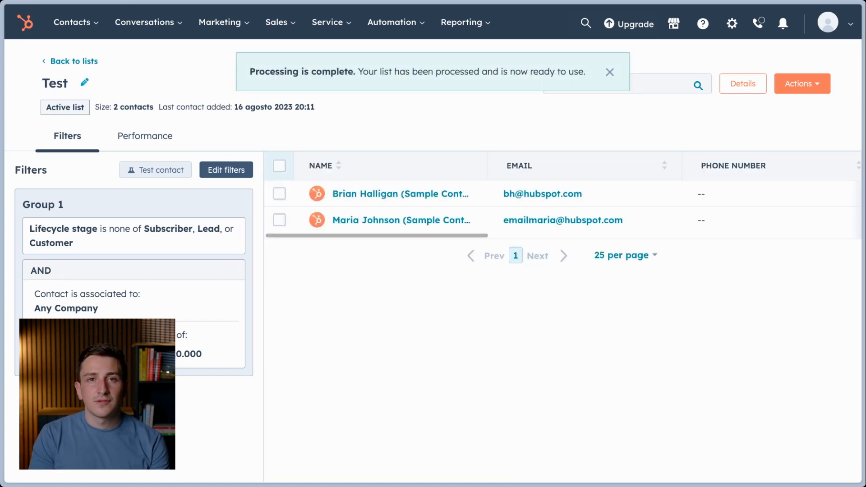
Step: Select all contacts in the Test list
click(279, 166)
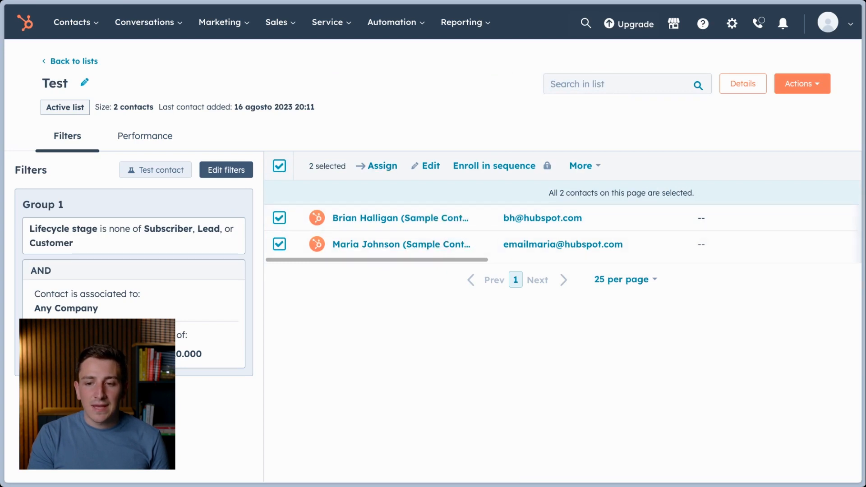
click(382, 166)
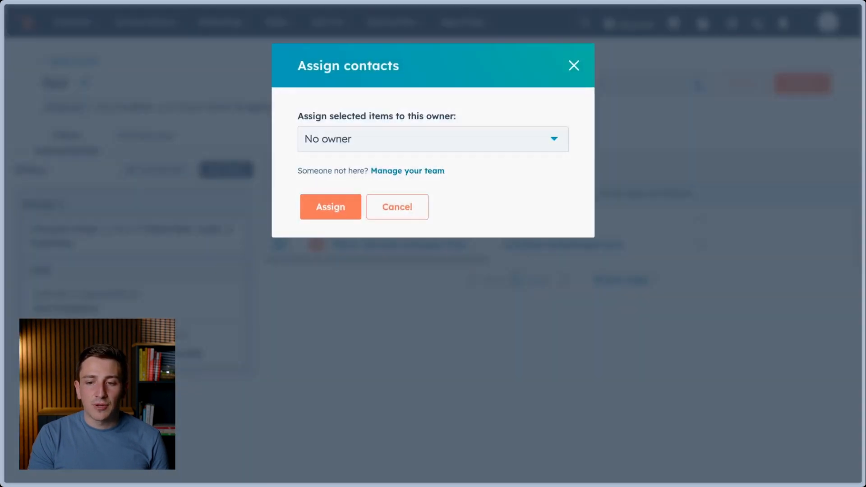
click(433, 138)
click(433, 200)
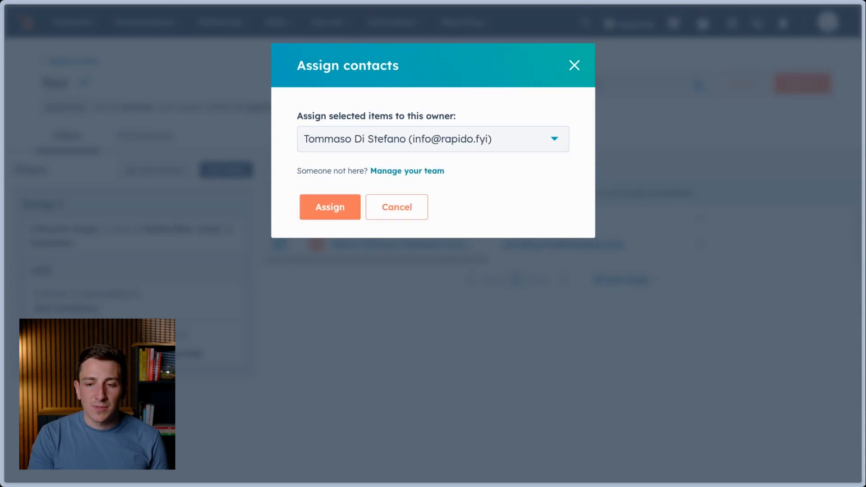
click(397, 207)
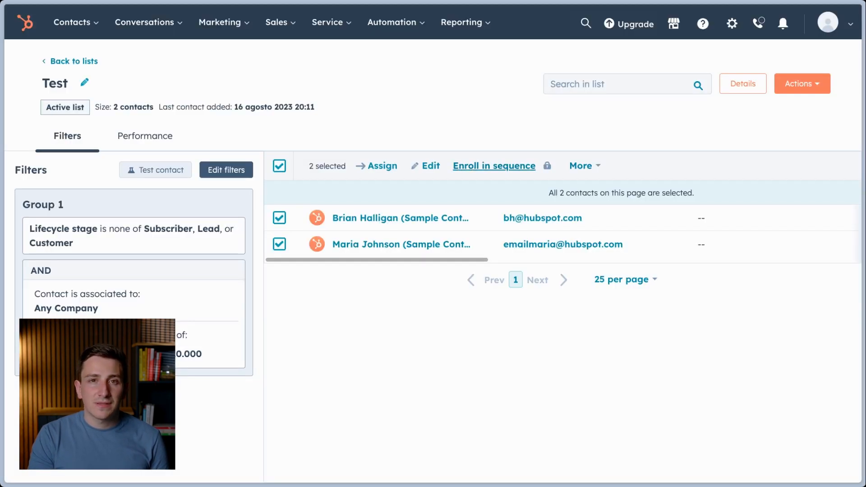
Step: Start creating tasks for the selected contacts, with the type Call and the priority High
click(585, 166)
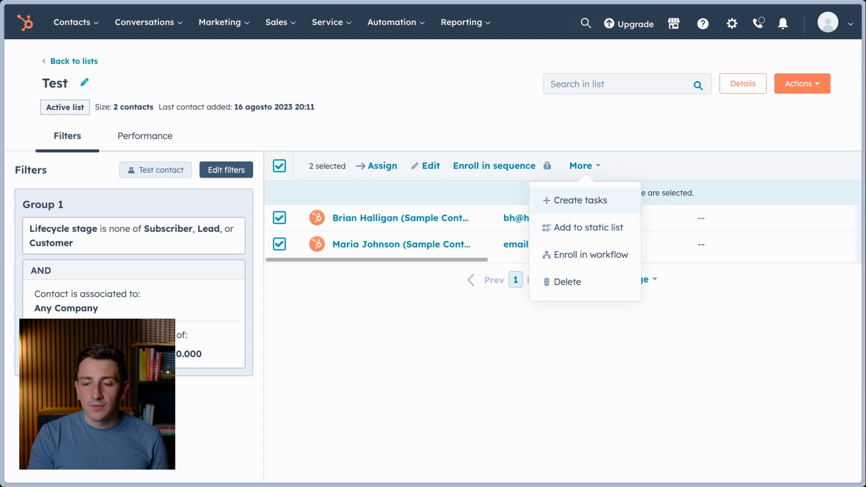
click(580, 200)
click(586, 194)
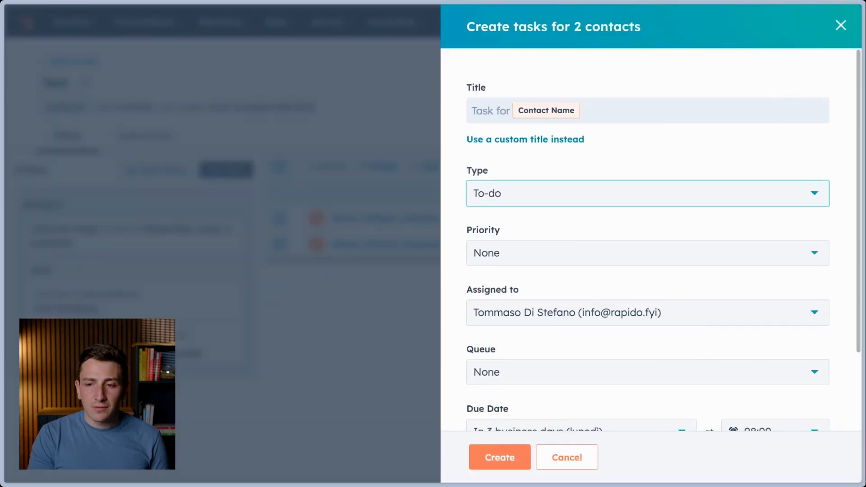
click(586, 228)
click(586, 253)
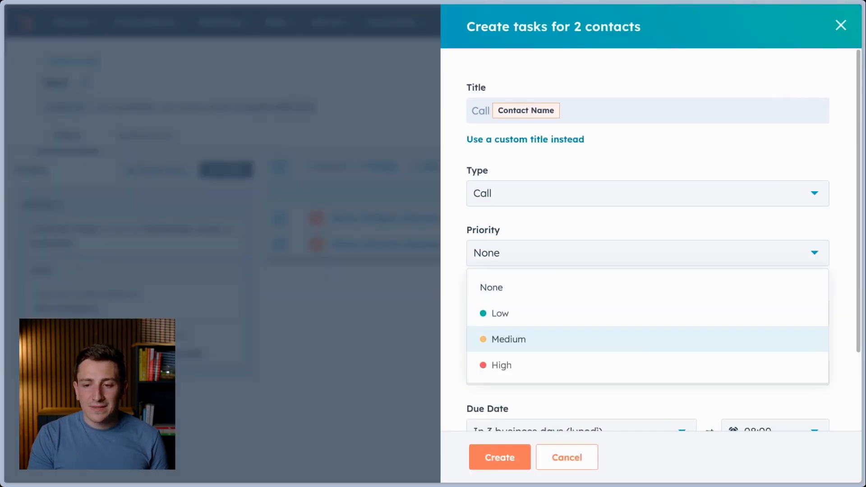
click(501, 364)
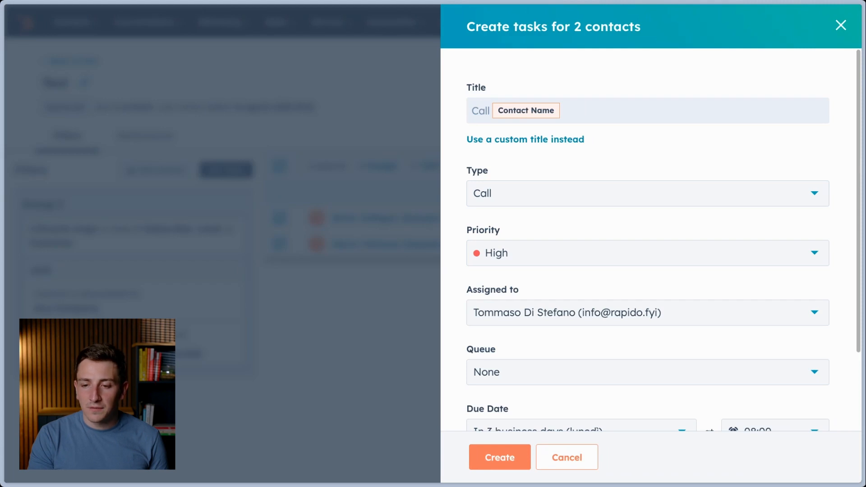
Step: Create a new task queue named "Calls - Priority" and use it for these tasks
click(542, 372)
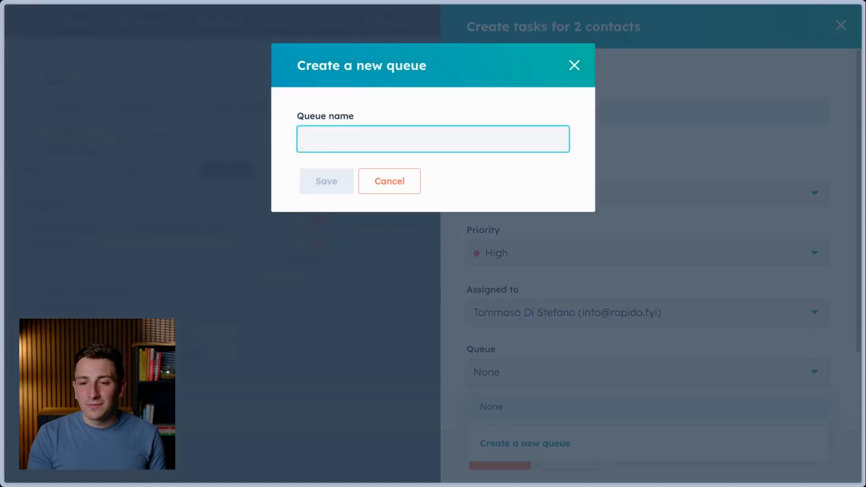
text(Calls ' Hi)
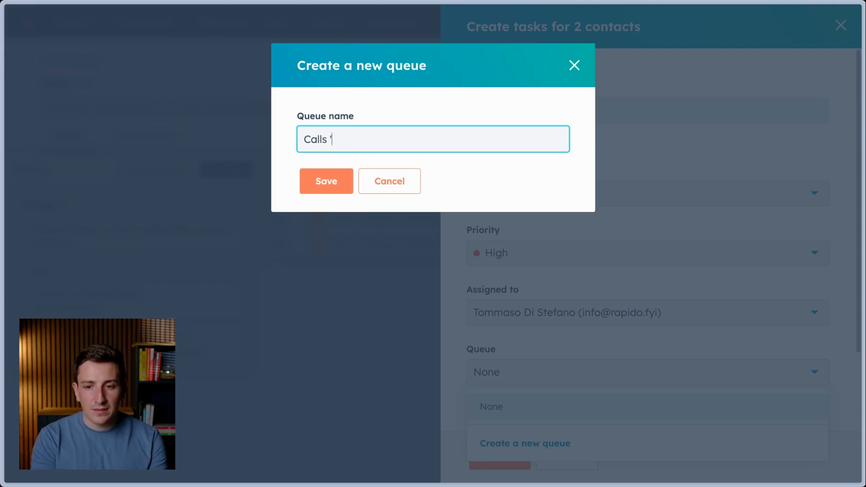
key(BackSpace)
text(- Priority)
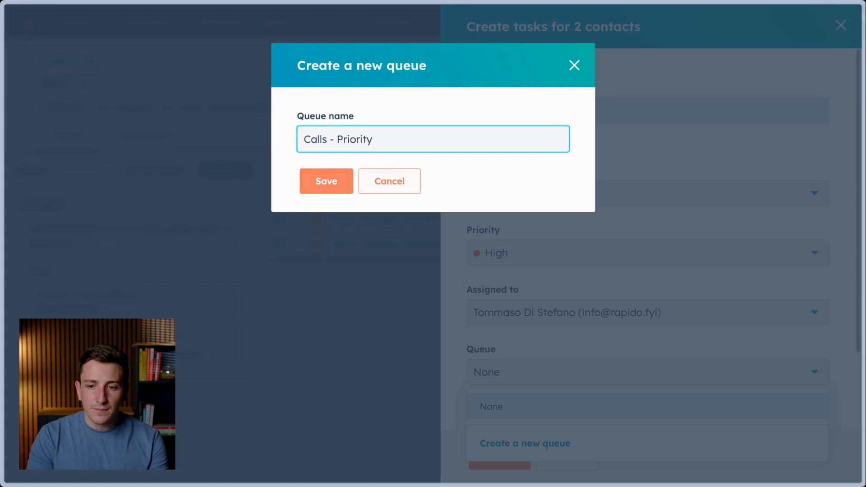
key(Return)
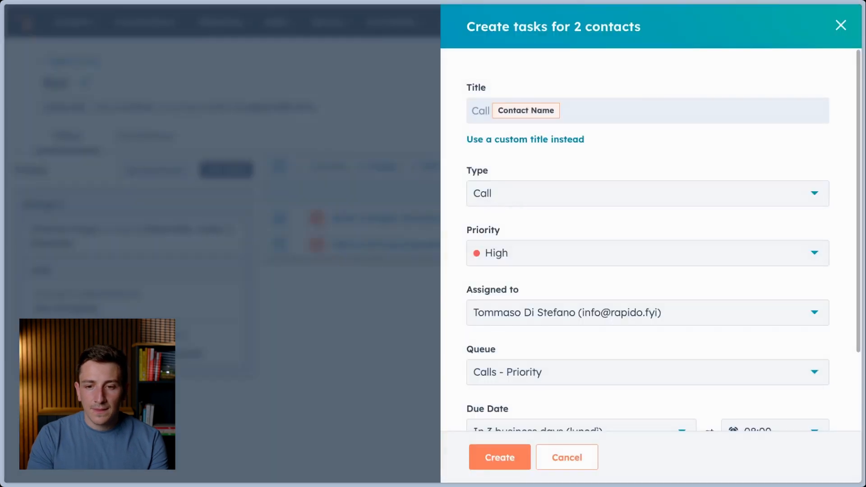
click(647, 372)
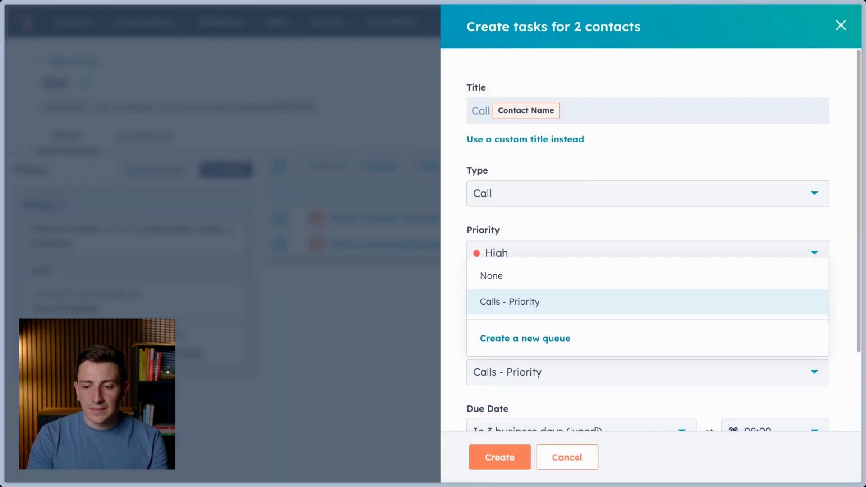
click(648, 372)
Step: Enable a reminder at task due time and create the call tasks for the selected contacts
scroll(648, 372, down, 3)
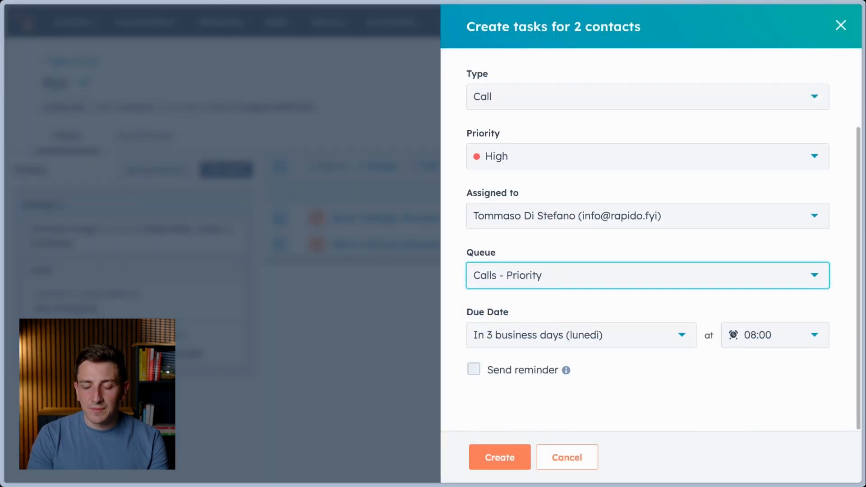
click(473, 369)
scroll(648, 239, down, 1)
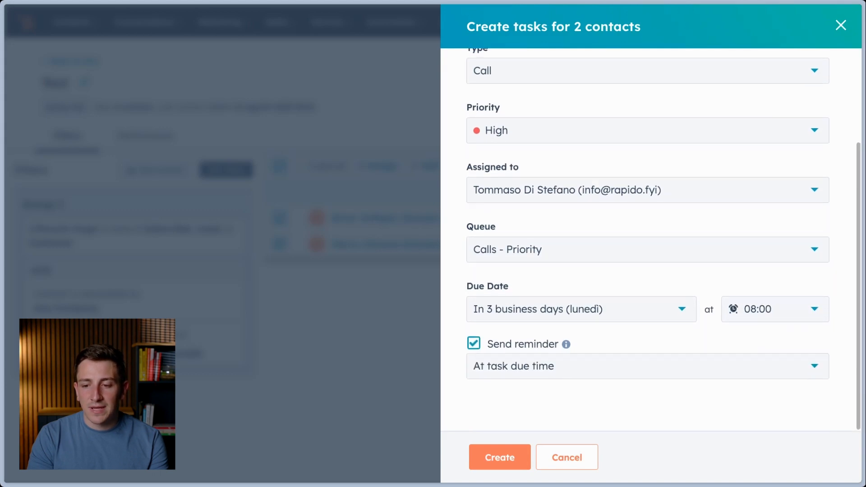
scroll(648, 239, up, 3)
click(499, 457)
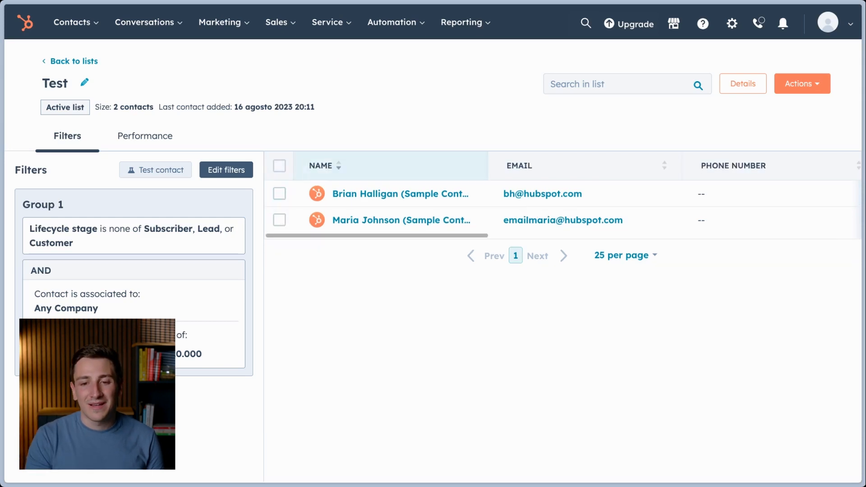
Step: Select both contacts, view the Enroll in sequence upgrade offer and the additional bulk actions, and clear the selection
click(279, 193)
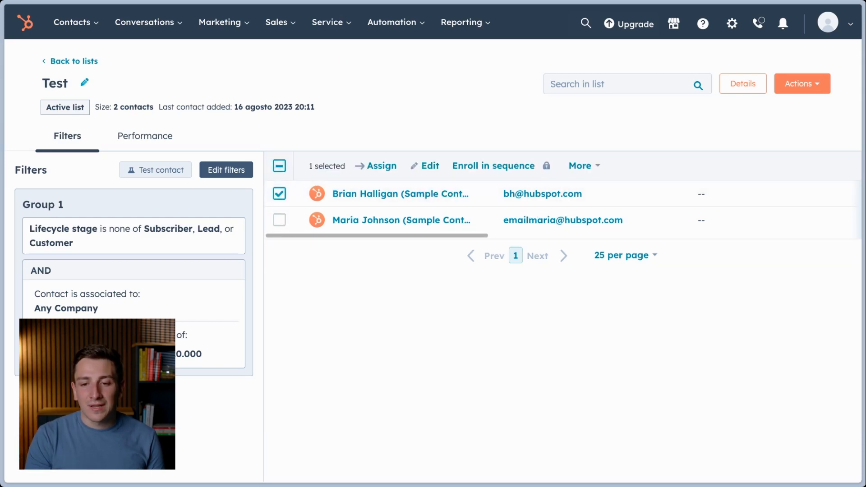
click(280, 166)
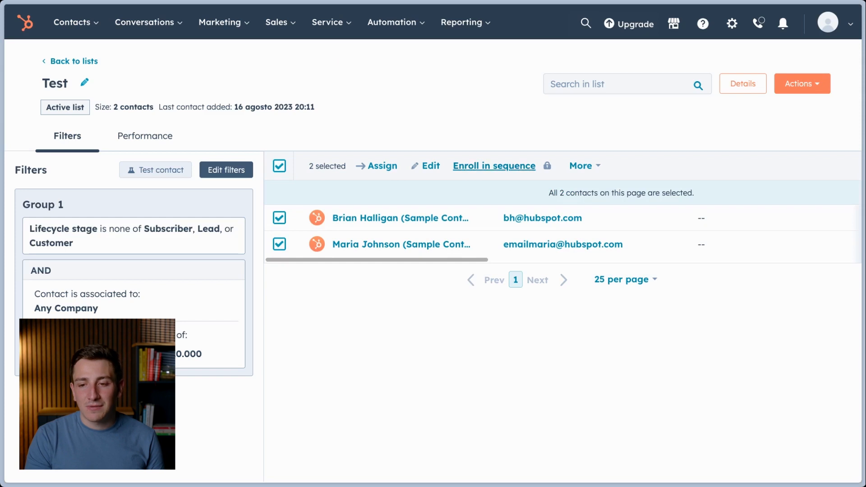
click(494, 165)
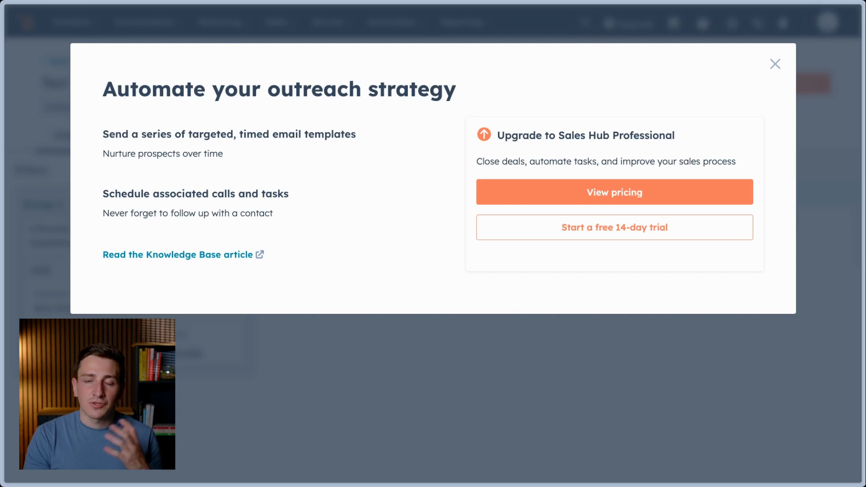
click(775, 64)
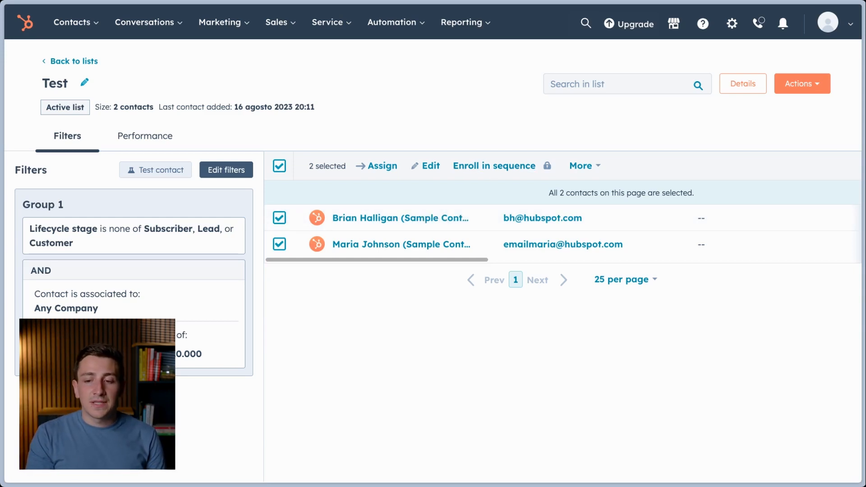
click(582, 166)
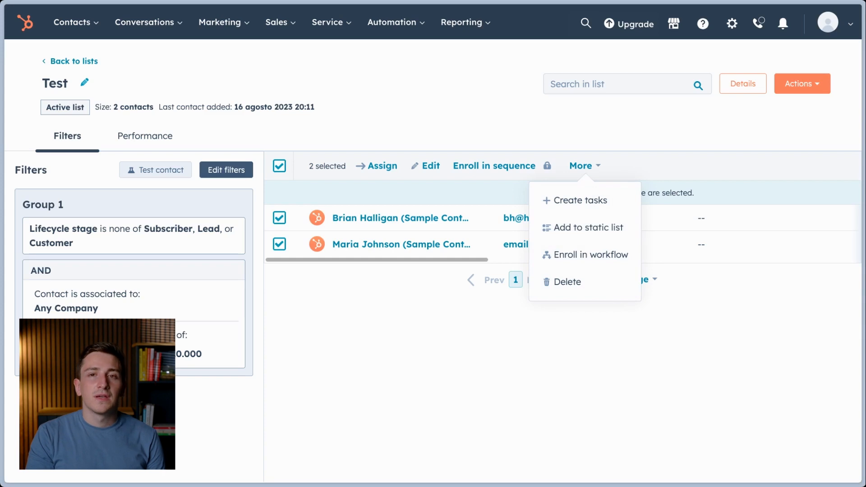
key(Escape)
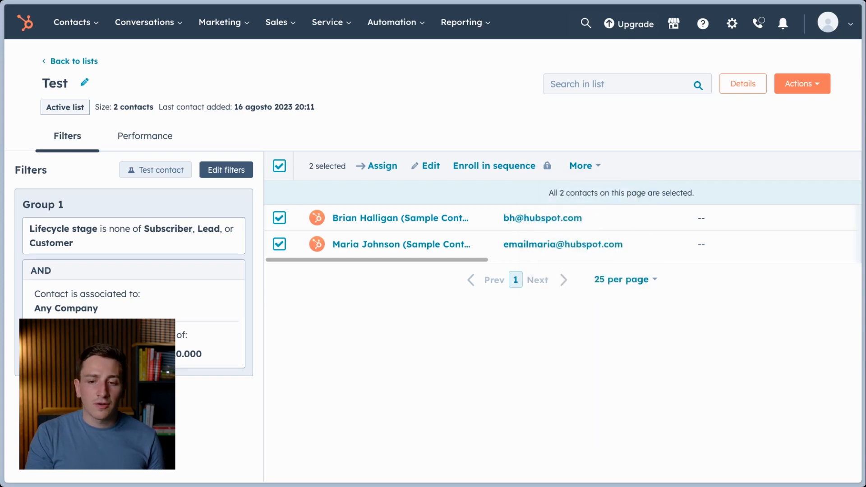
click(279, 166)
Step: Open Marketing Email, review the plan options, postpone the guided tour and skip the setup questionnaire
mouse_move(224, 23)
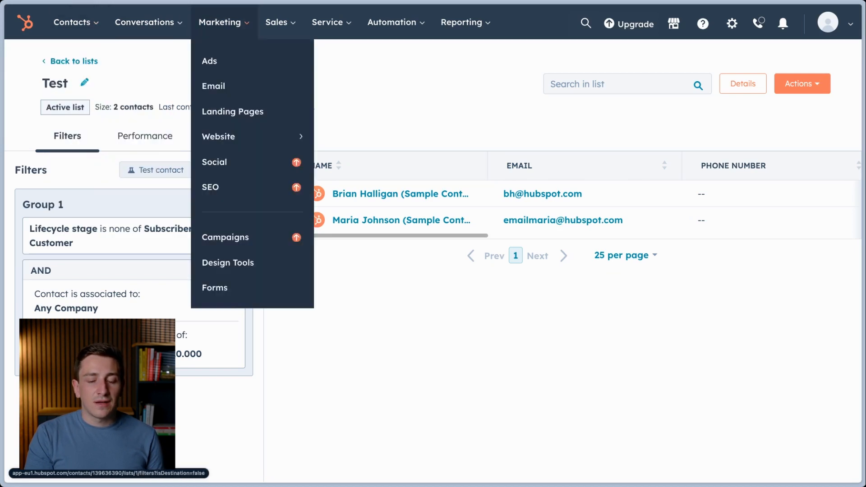
click(213, 85)
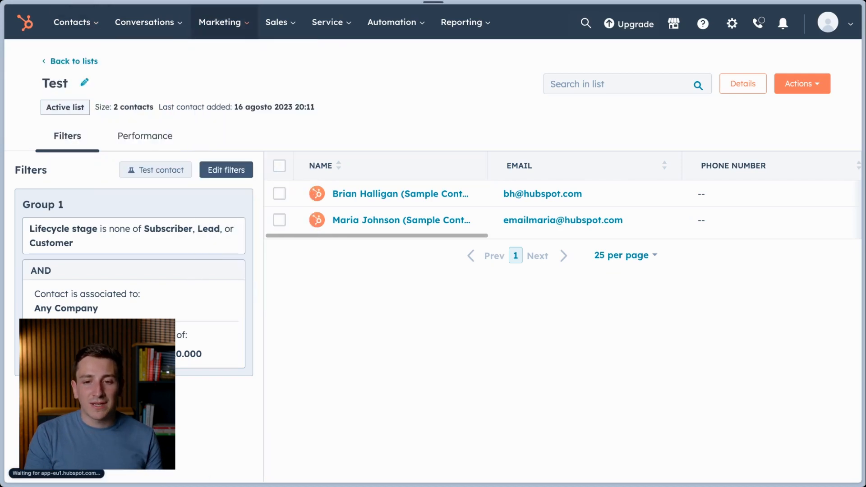
scroll(433, 244, down, 4)
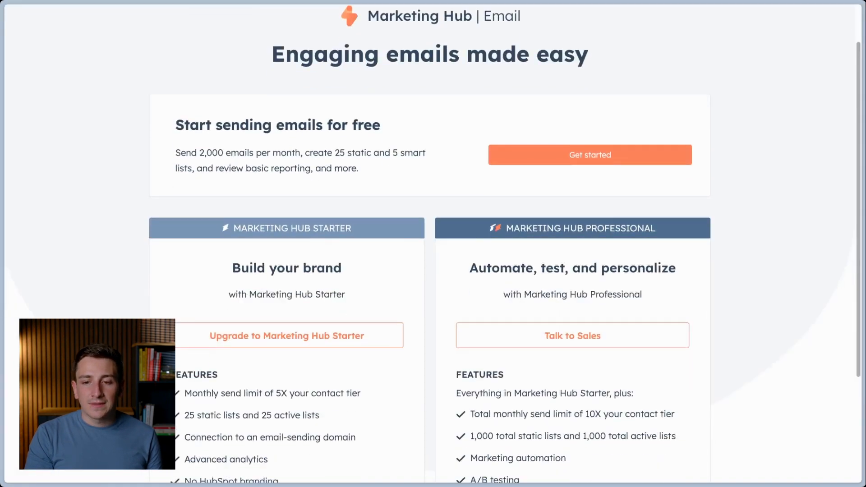
scroll(433, 243, up, 4)
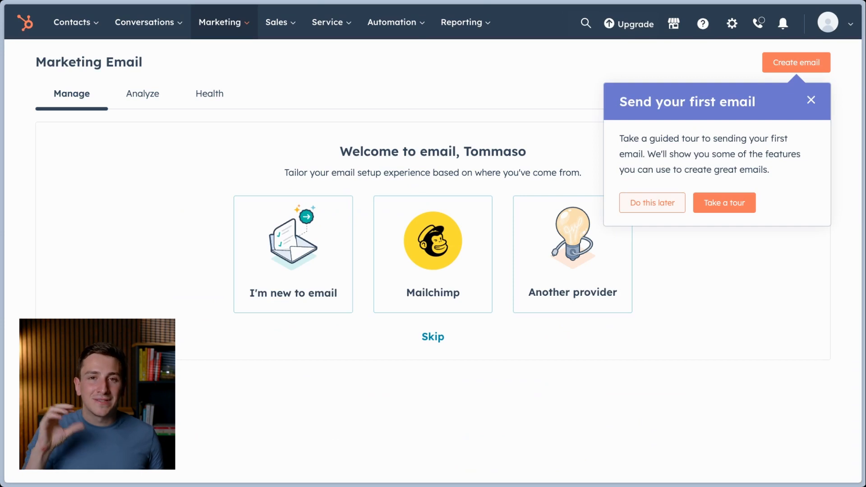
click(652, 202)
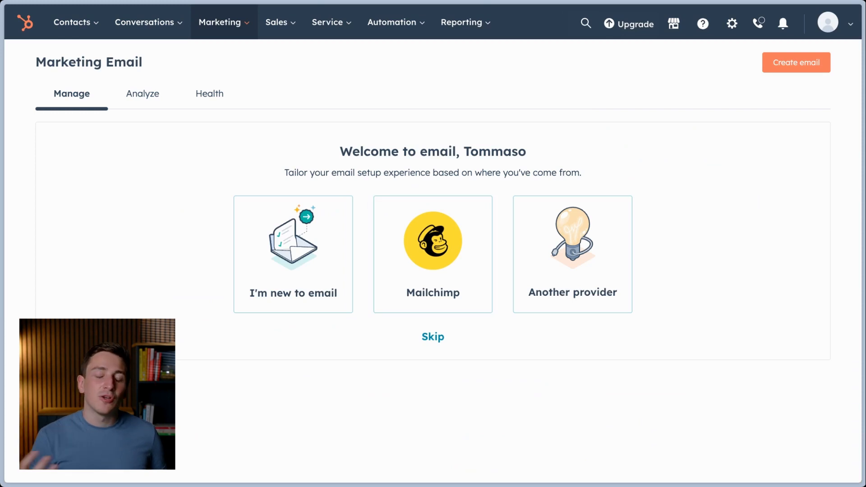
click(433, 337)
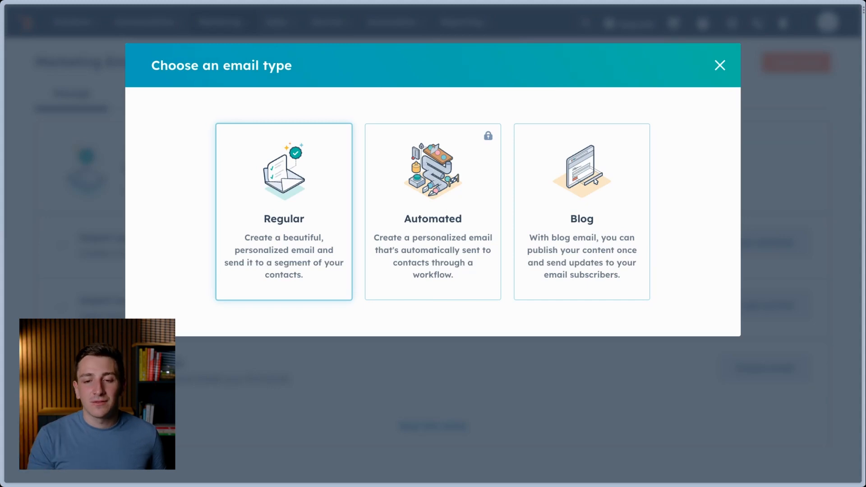
Step: Create a Regular email from the Promotion template, dismissing the template tour
click(284, 212)
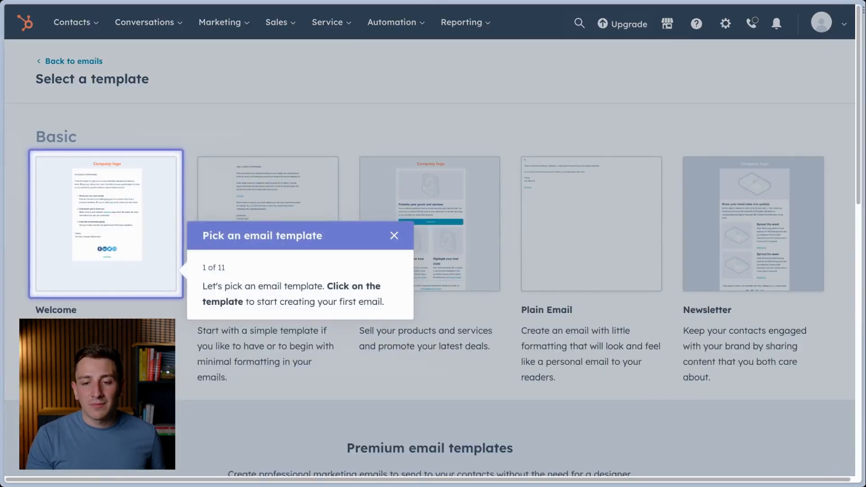
click(394, 236)
click(350, 112)
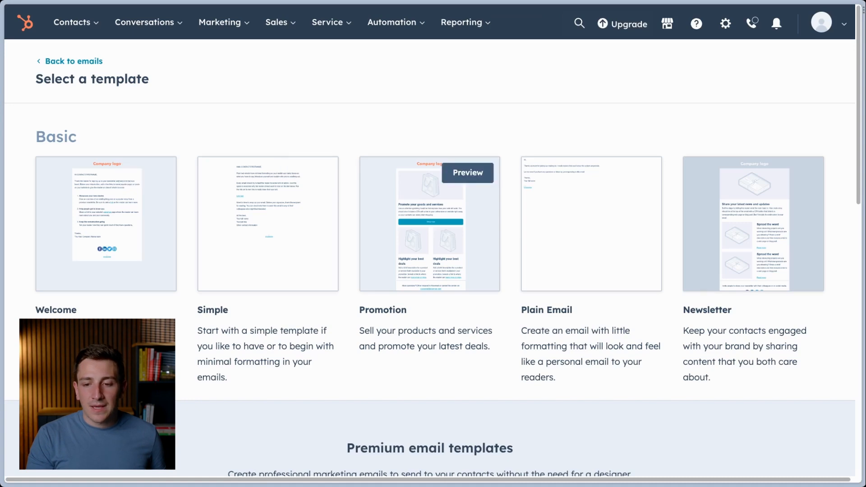
click(429, 225)
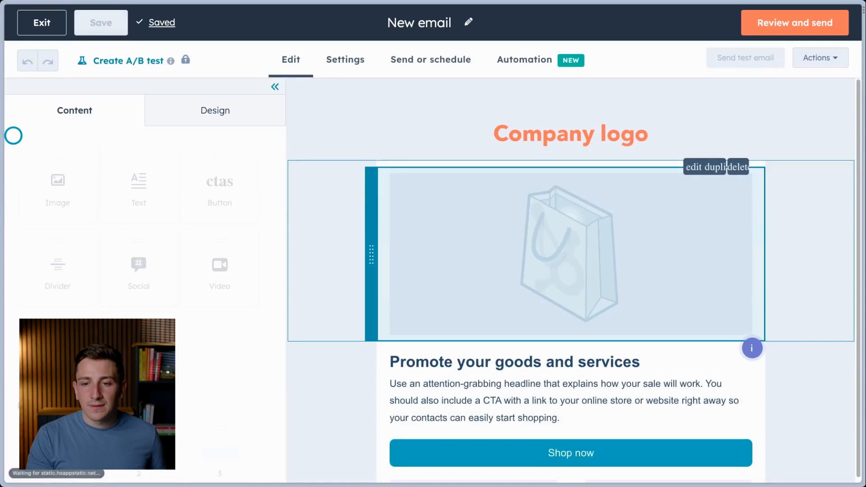
Step: Review the Promotion email's layout down to its lower sections and inspect the settings of a product image
scroll(571, 270, down, 3)
scroll(474, 307, down, 7)
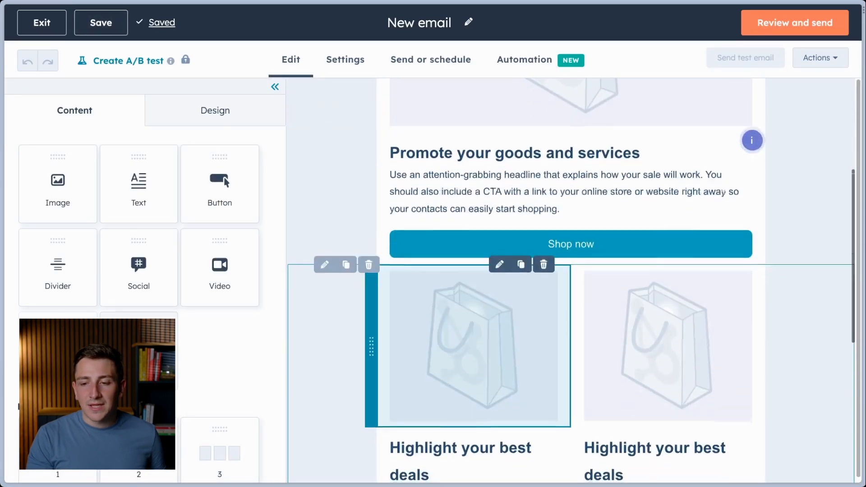
click(473, 124)
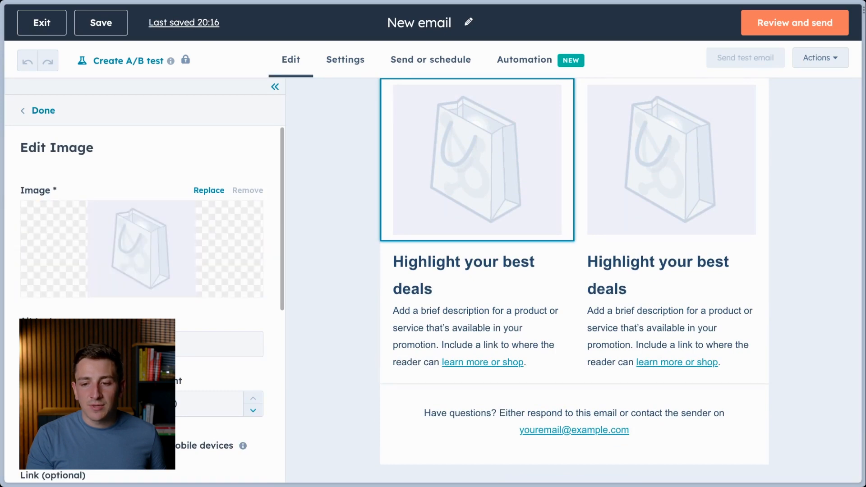
click(334, 253)
scroll(473, 288, down, 1)
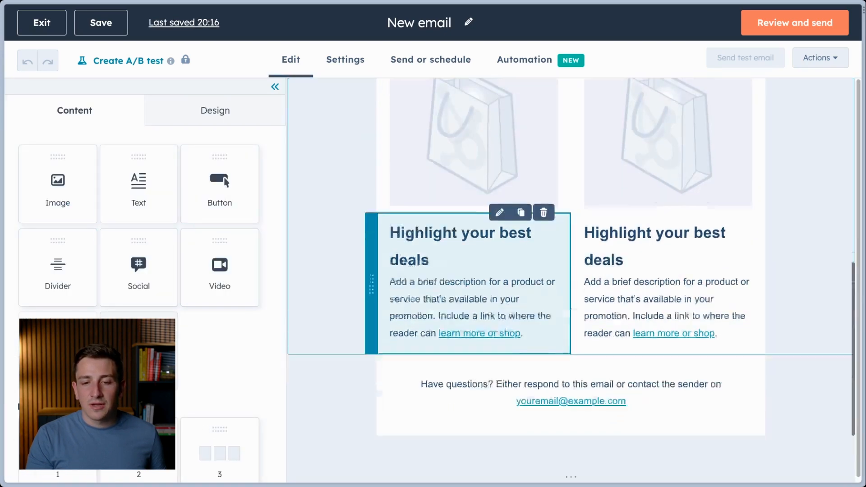
scroll(474, 289, down, 2)
Step: Show the email's template design settings, including background and body color
click(216, 111)
click(53, 143)
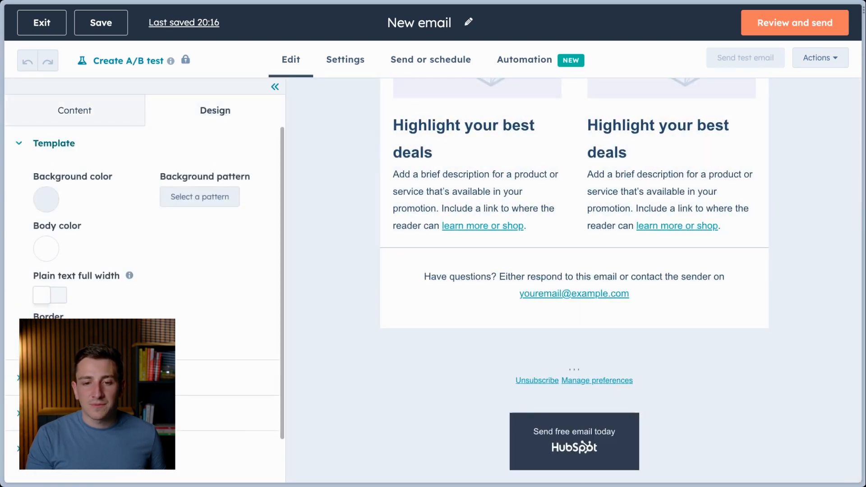
Step: Return to the email's content blocks and review the layout from its header
click(54, 143)
click(74, 110)
scroll(496, 262, down, 1)
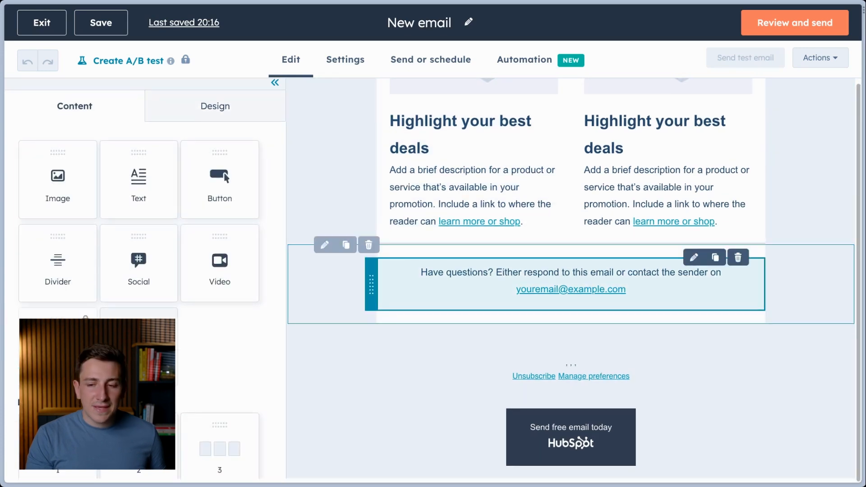
scroll(570, 271, up, 15)
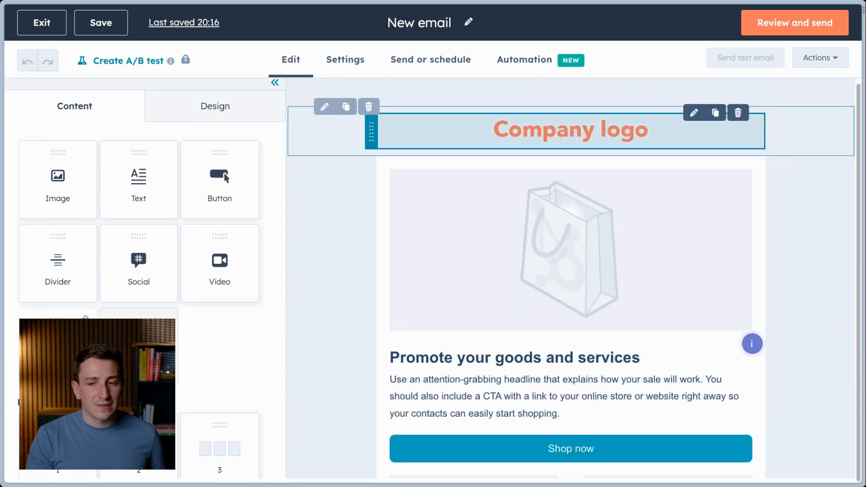
Step: Review the email's settings, including the sender name choices, subject line, preview text, language and subscription type
click(345, 60)
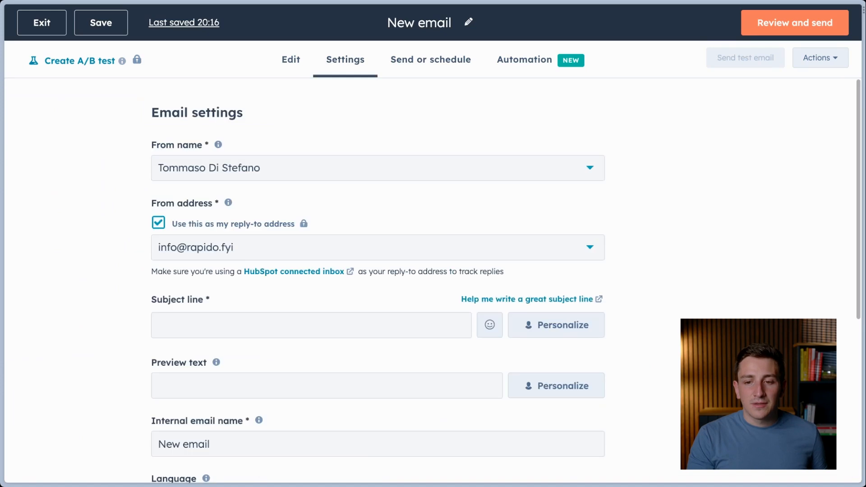
scroll(377, 270, down, 3)
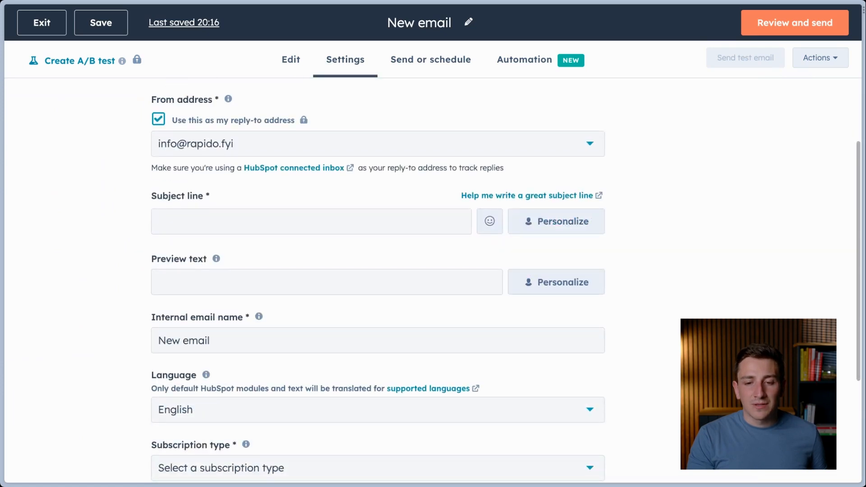
scroll(378, 270, up, 2)
scroll(378, 271, down, 1)
click(378, 117)
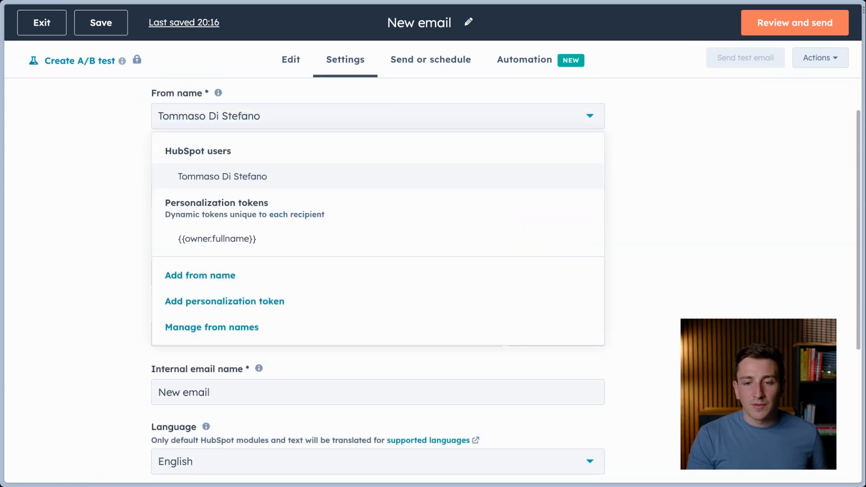
click(105, 212)
click(312, 273)
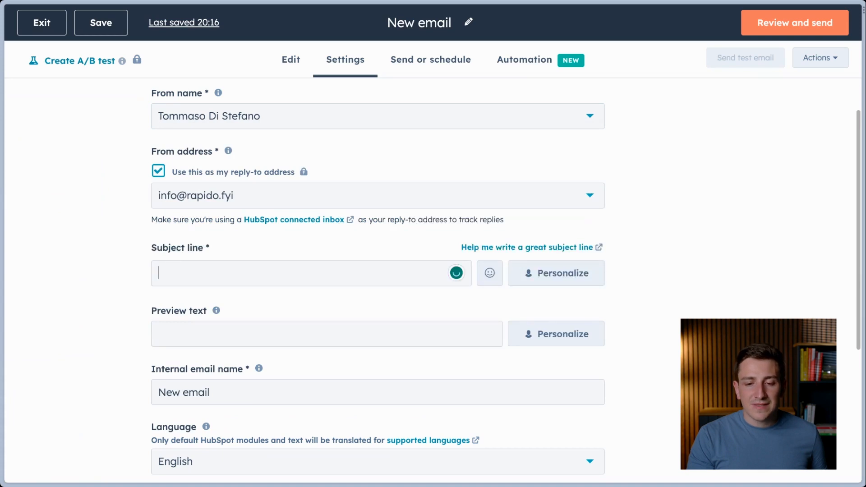
scroll(311, 273, up, 1)
scroll(311, 274, down, 3)
scroll(378, 271, up, 1)
Step: Try the Test contact list as the email's recipients in the sending options
click(430, 59)
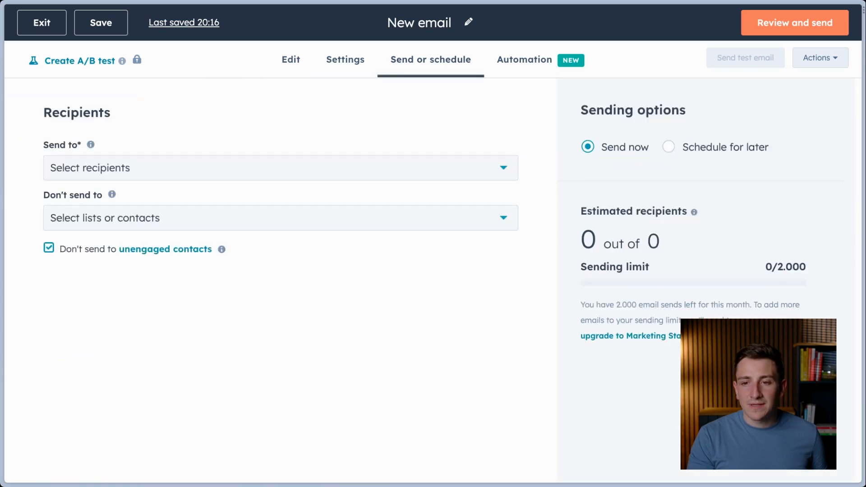
click(281, 168)
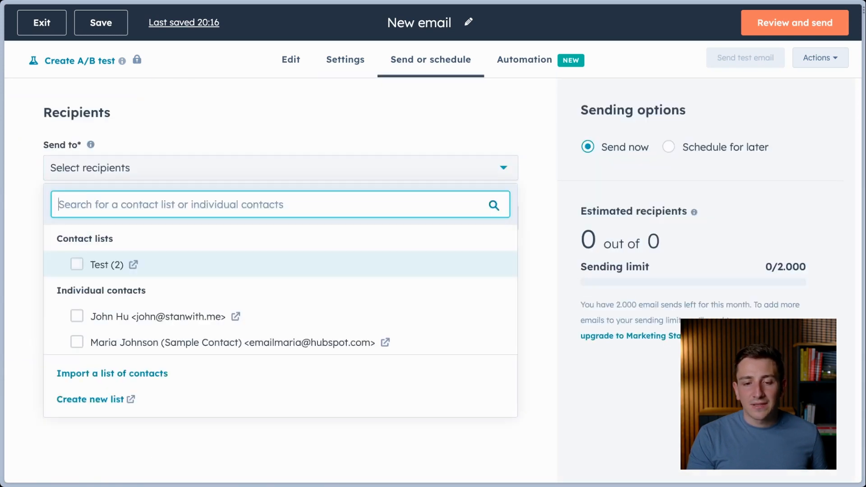
click(77, 264)
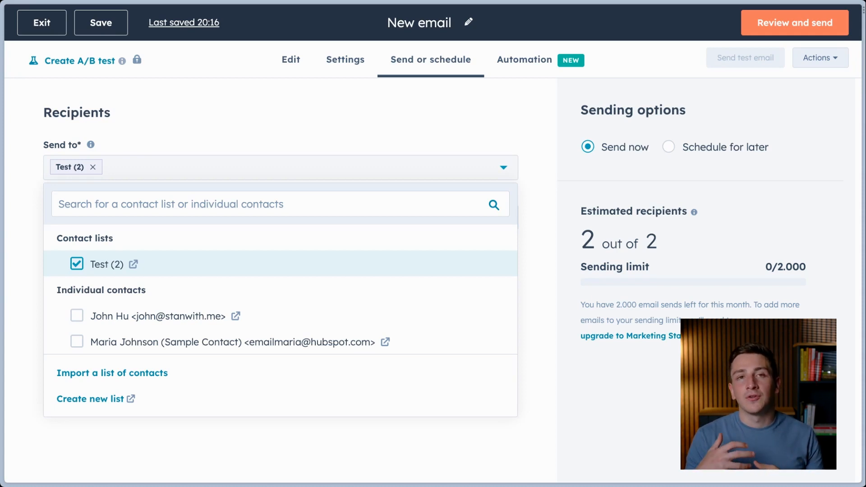
click(78, 264)
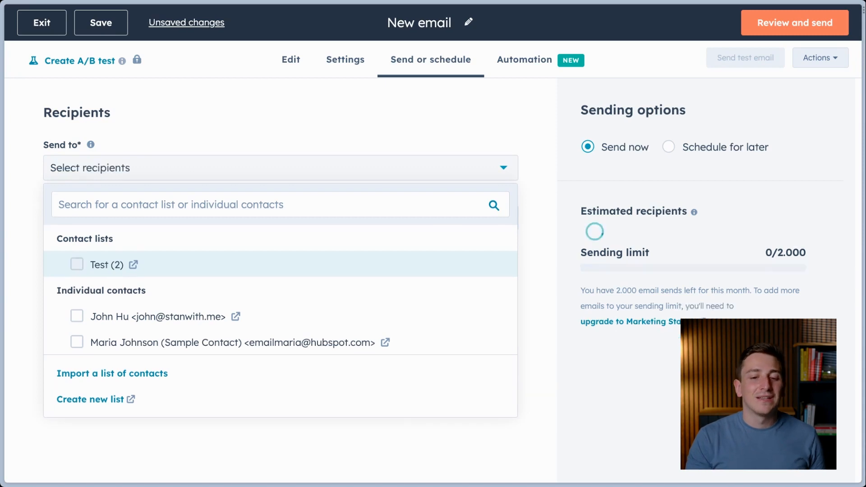
click(280, 167)
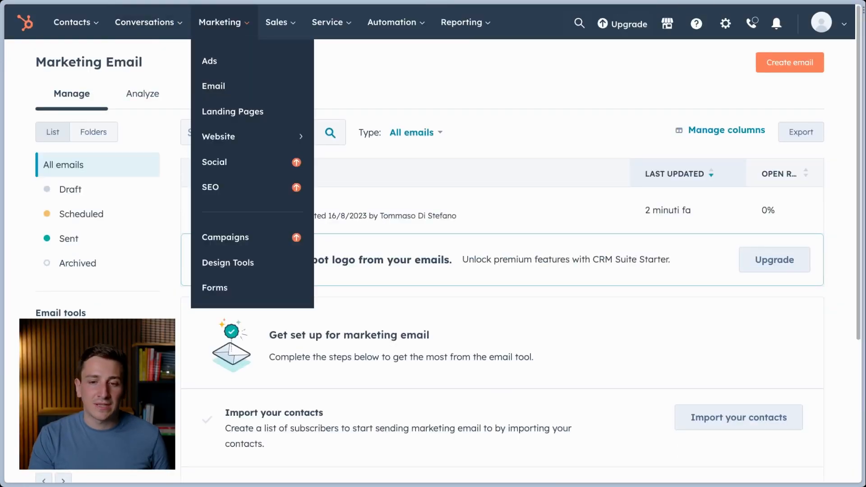
Step: Examine the Marketing Email health report down to the high and low performing emails, and open the email analysis
click(209, 93)
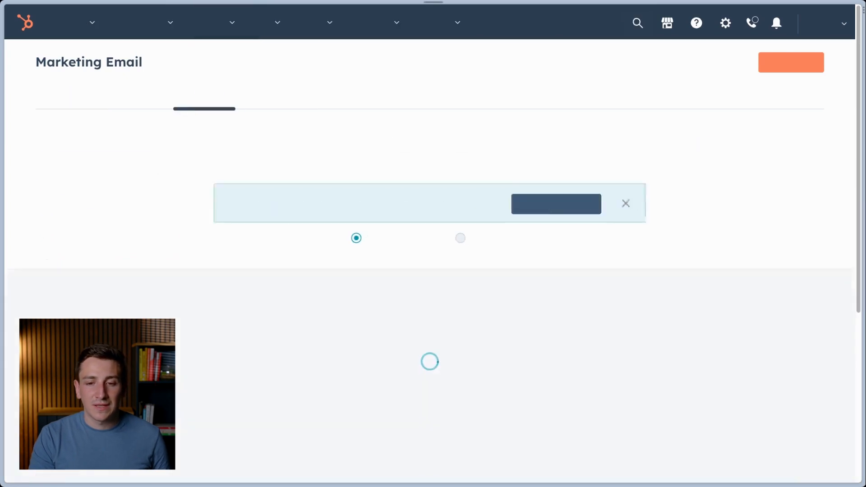
scroll(429, 243, down, 3)
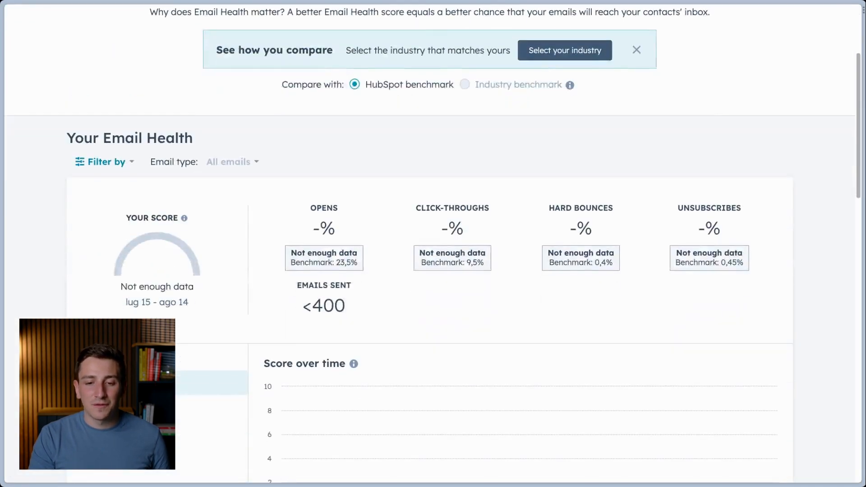
scroll(429, 243, down, 3)
scroll(430, 243, down, 3)
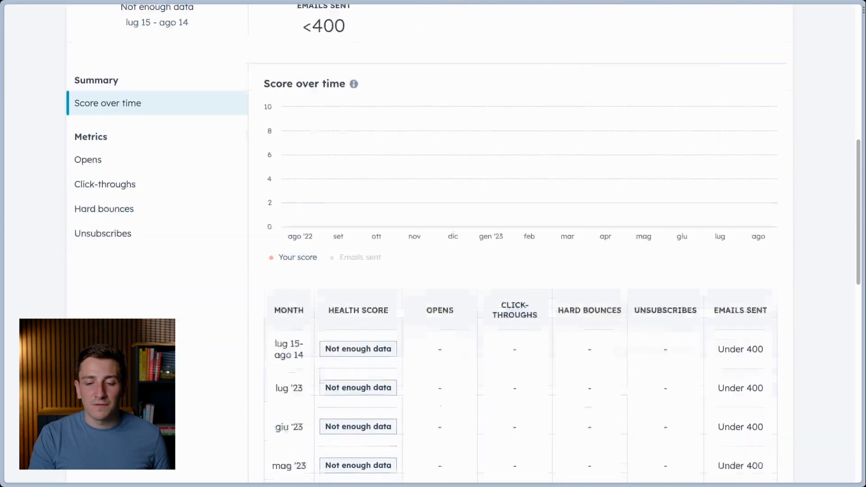
scroll(429, 244, up, 1)
scroll(429, 244, down, 5)
scroll(429, 244, down, 7)
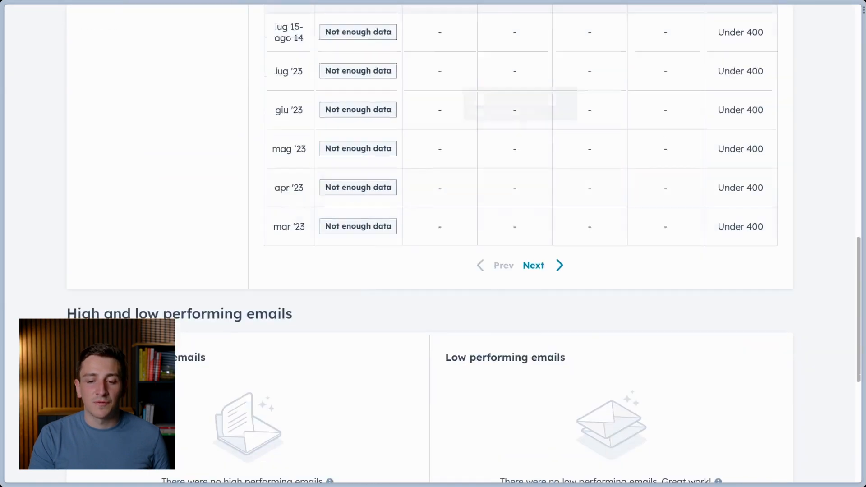
scroll(430, 243, up, 13)
scroll(430, 243, up, 8)
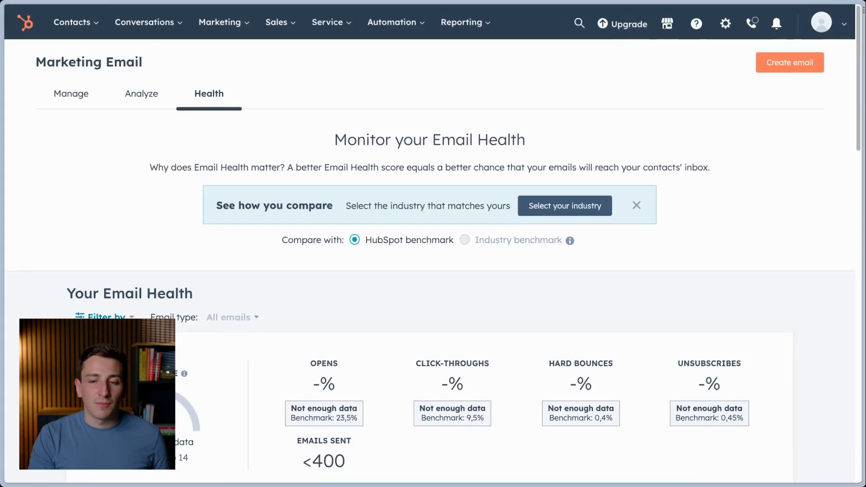
click(142, 94)
Step: View the marketing Ads page and the Landing pages overview with its page type choices
click(224, 22)
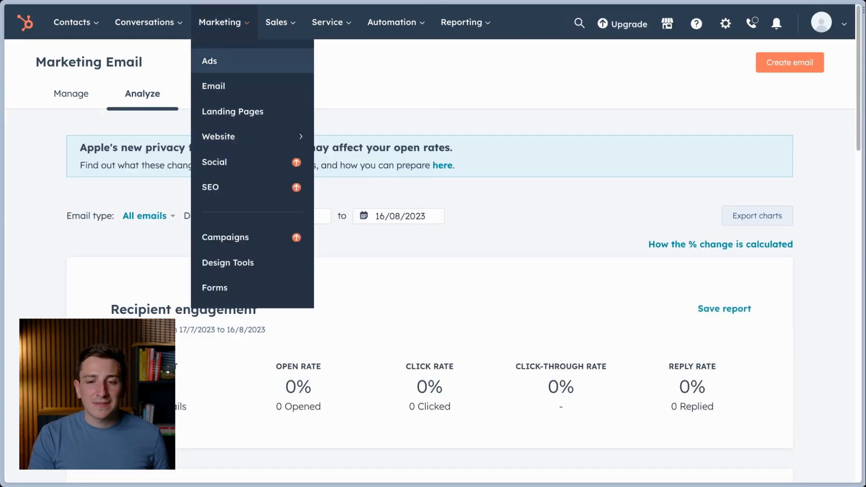
click(211, 61)
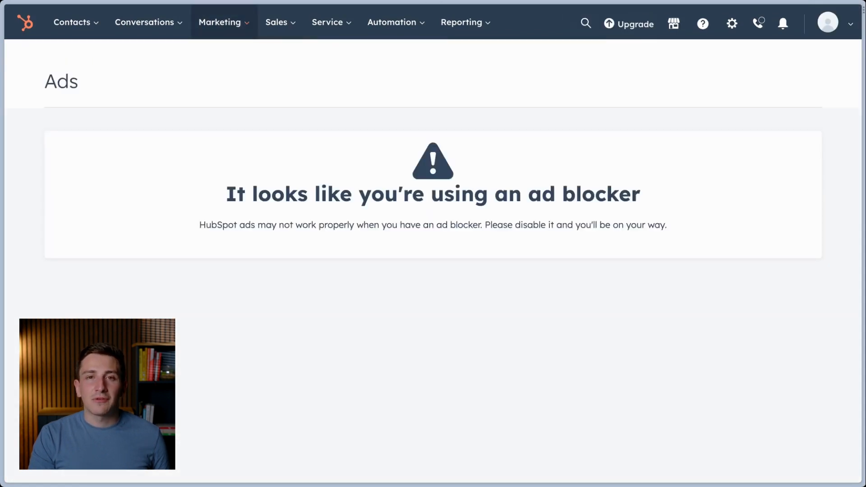
click(223, 22)
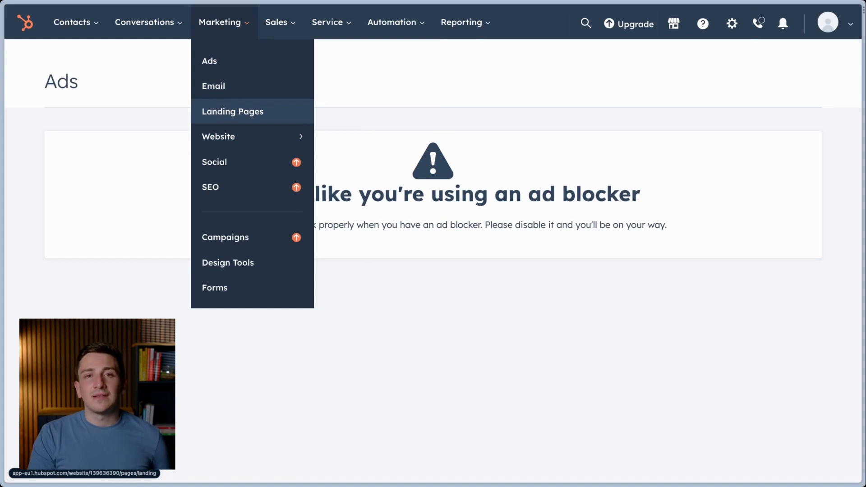
mouse_move(244, 136)
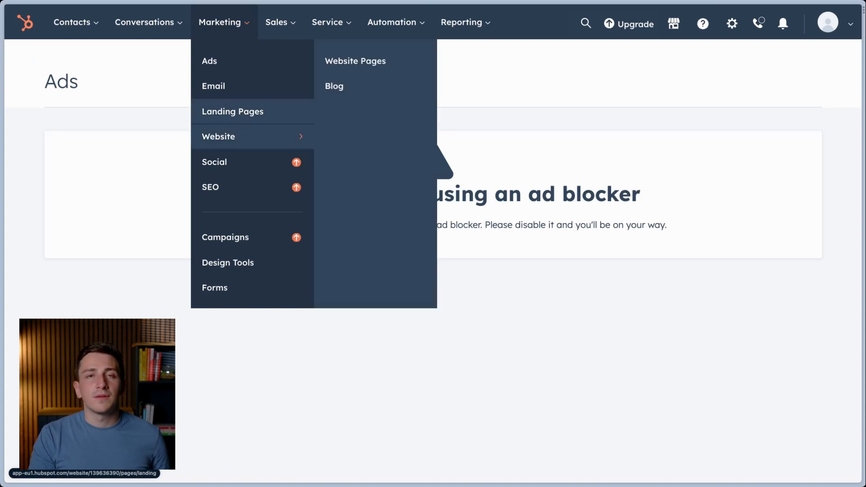
click(232, 111)
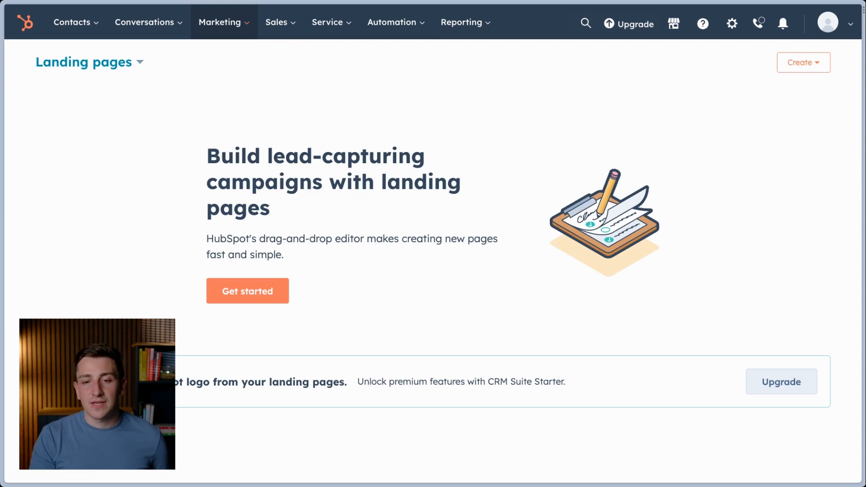
click(89, 62)
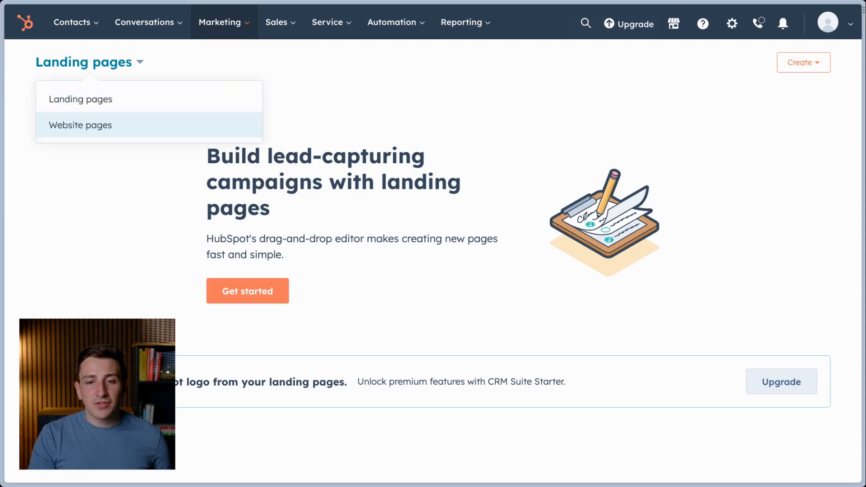
click(247, 291)
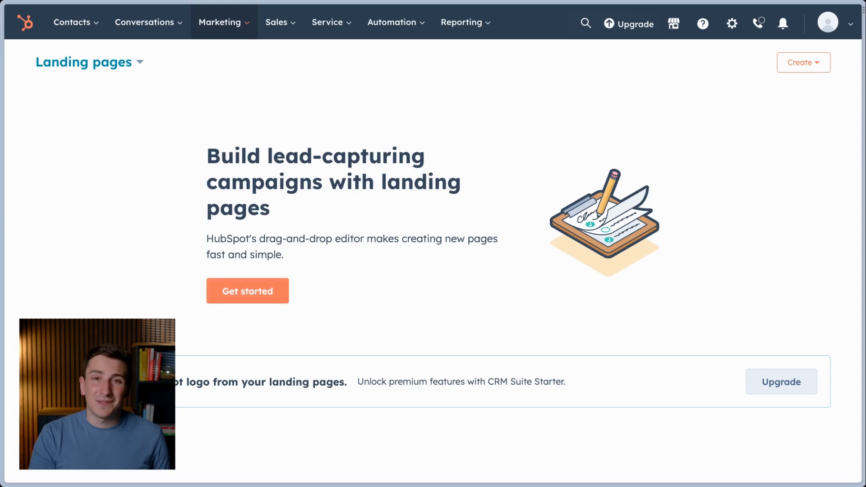
Step: View the Blog posts overview and the Website pages overview
click(224, 22)
mouse_move(234, 136)
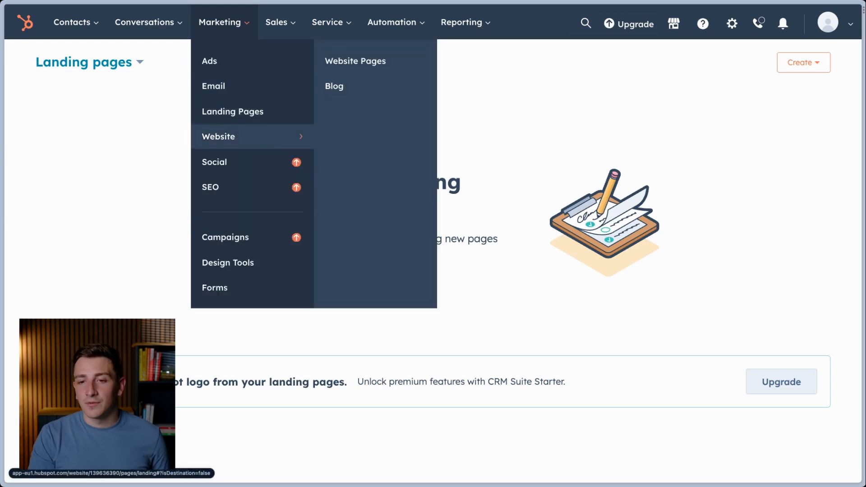
click(335, 86)
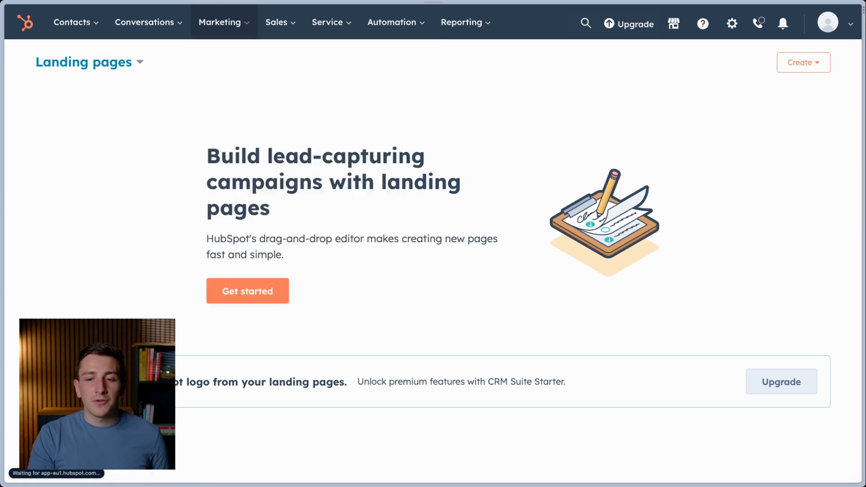
click(280, 22)
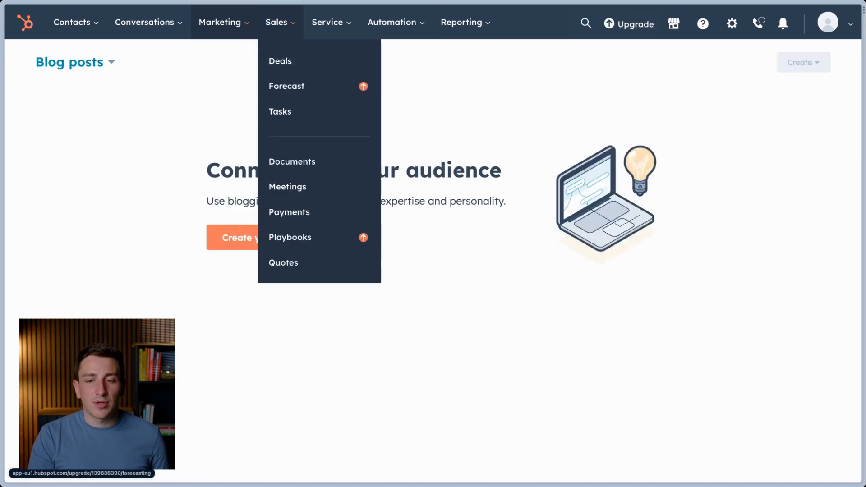
click(220, 23)
mouse_move(235, 137)
click(334, 86)
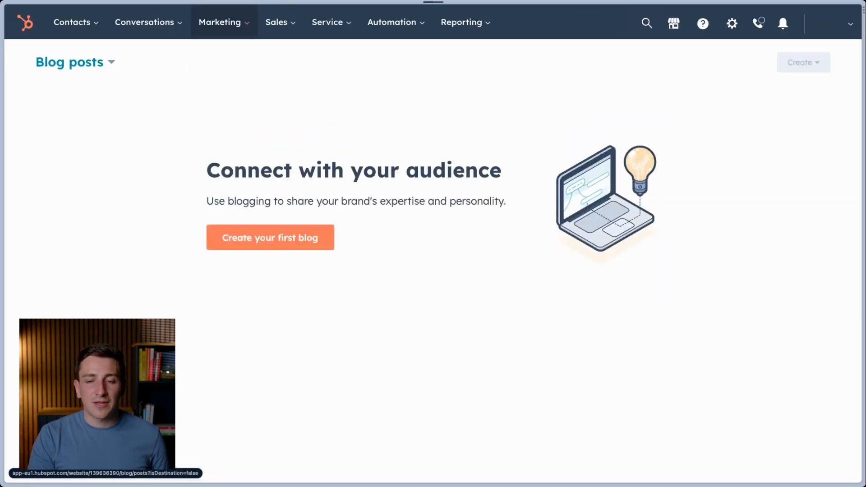
click(220, 22)
mouse_move(234, 136)
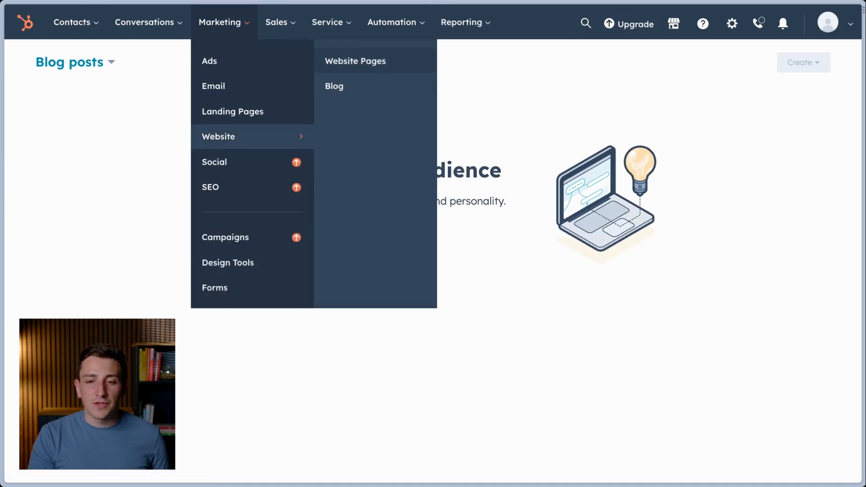
click(355, 61)
Step: View the Social and SEO feature pages and read through the description of the SEO tools
click(219, 22)
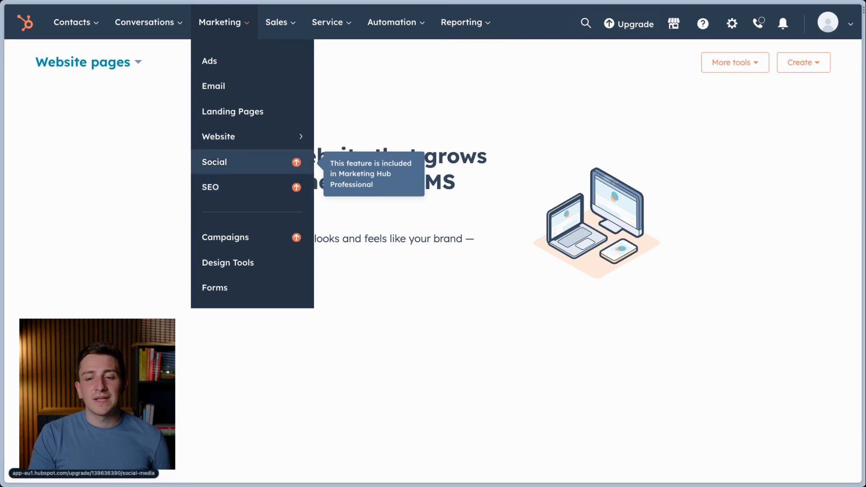
click(214, 162)
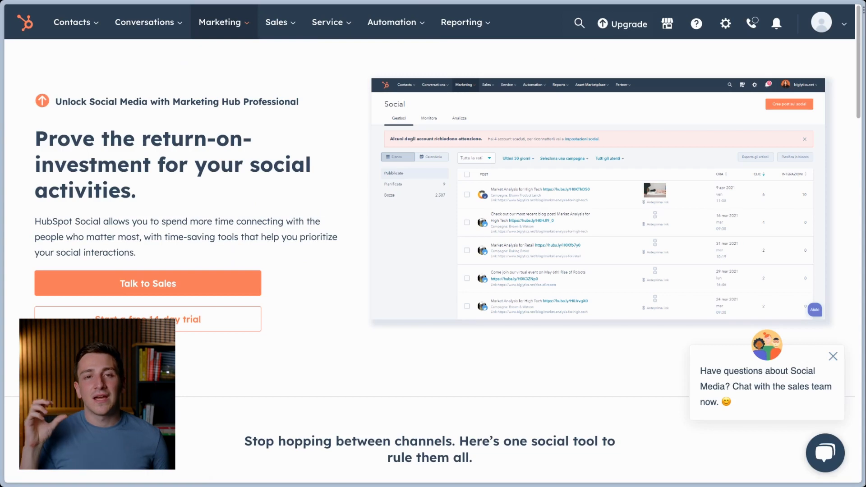
mouse_move(219, 23)
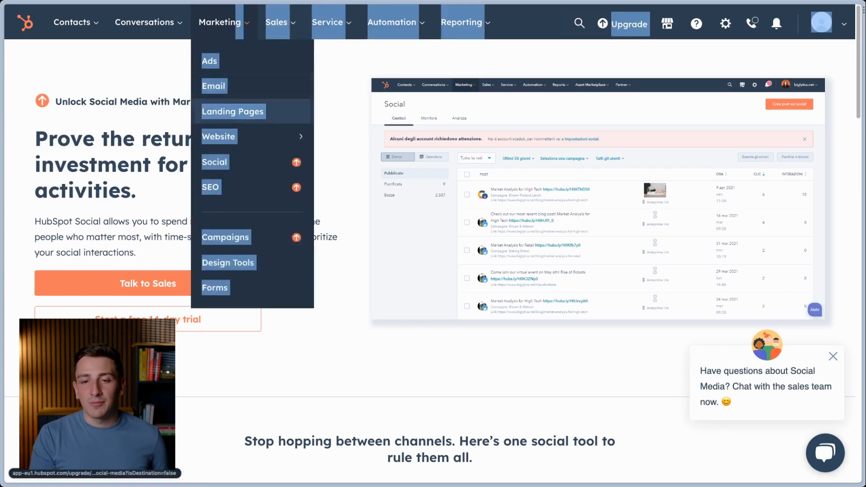
click(208, 162)
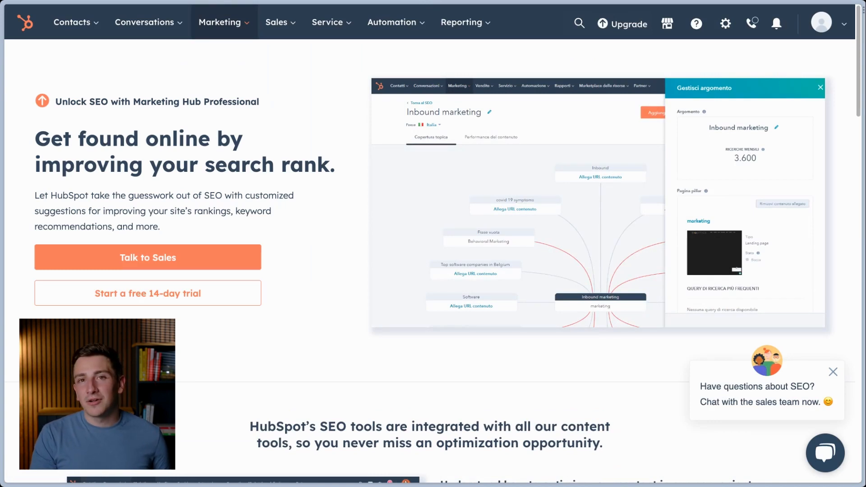
scroll(433, 243, down, 5)
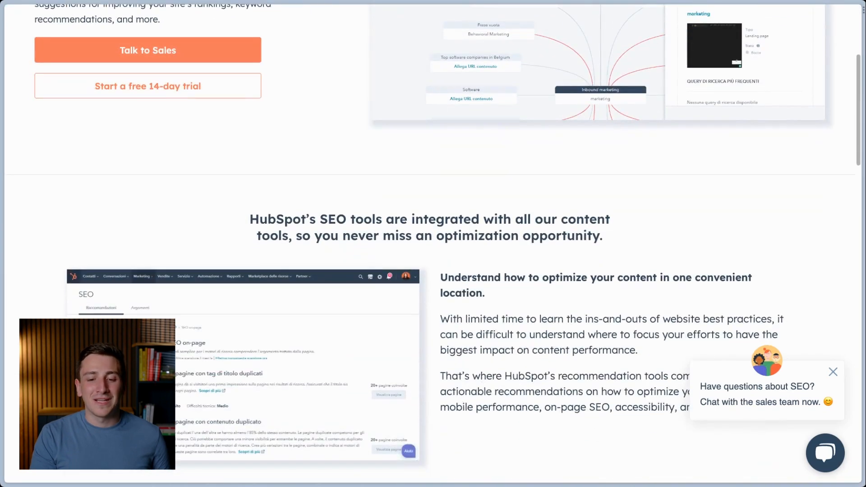
scroll(433, 244, down, 1)
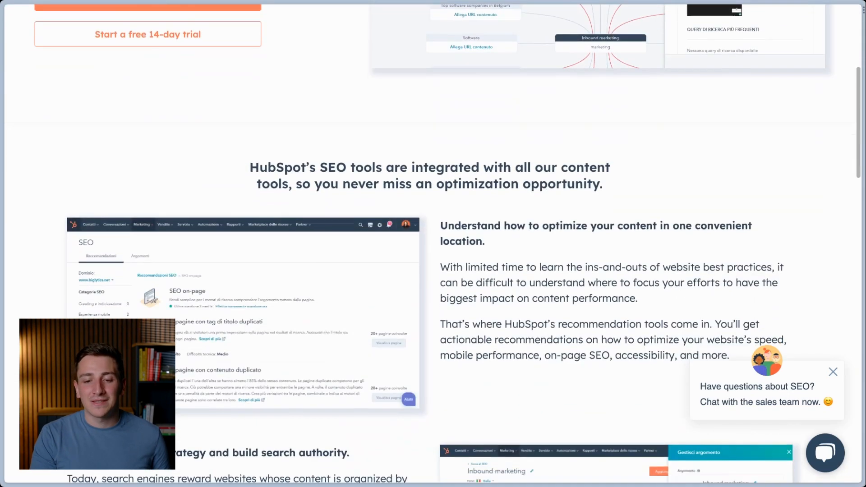
scroll(433, 244, up, 1)
scroll(433, 244, up, 5)
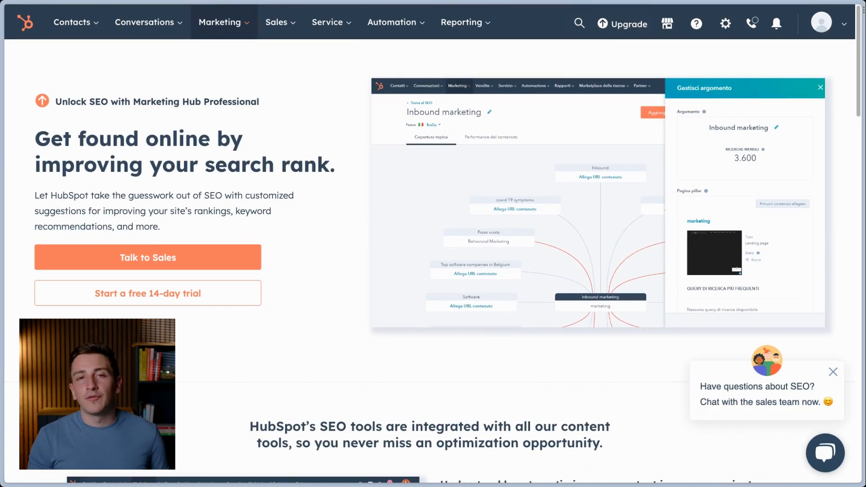
Step: Open the marketing Forms tool and start creating a free form
click(220, 22)
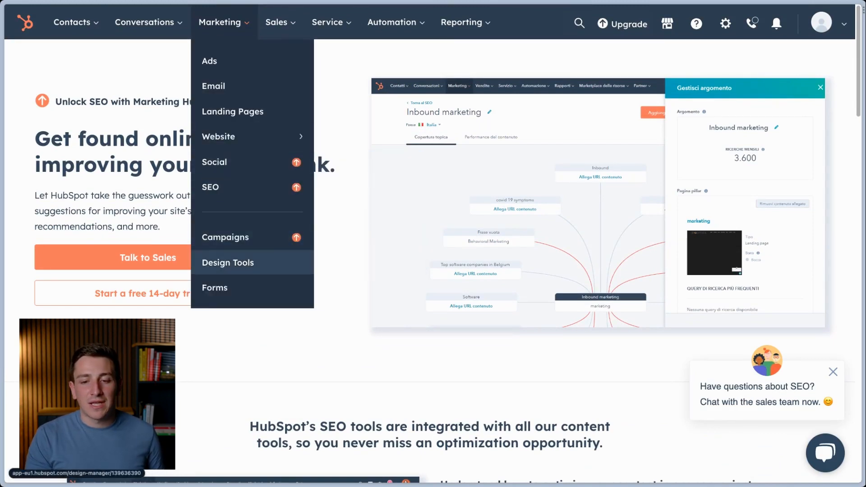
click(227, 263)
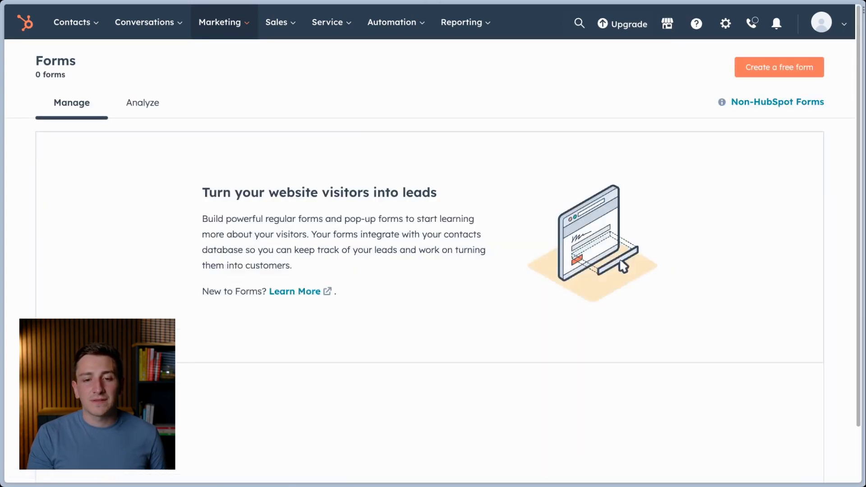
click(779, 67)
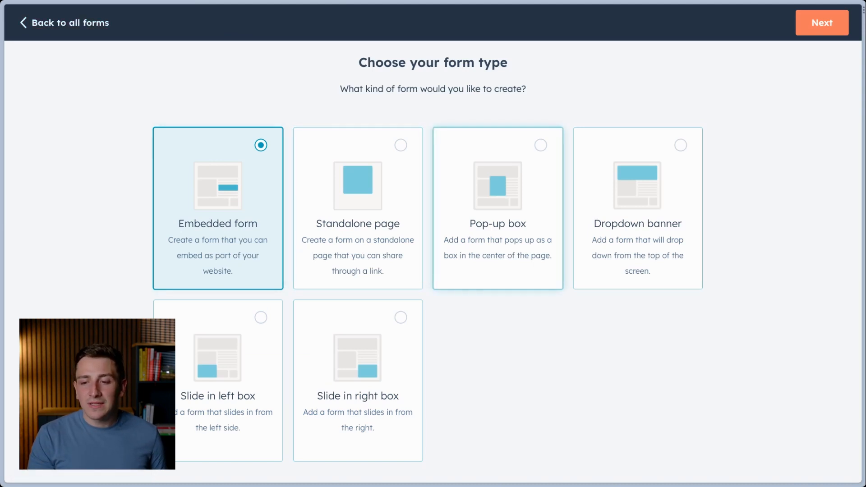
Step: Choose the embedded form type for the new form and continue to the template selection
click(358, 208)
click(218, 209)
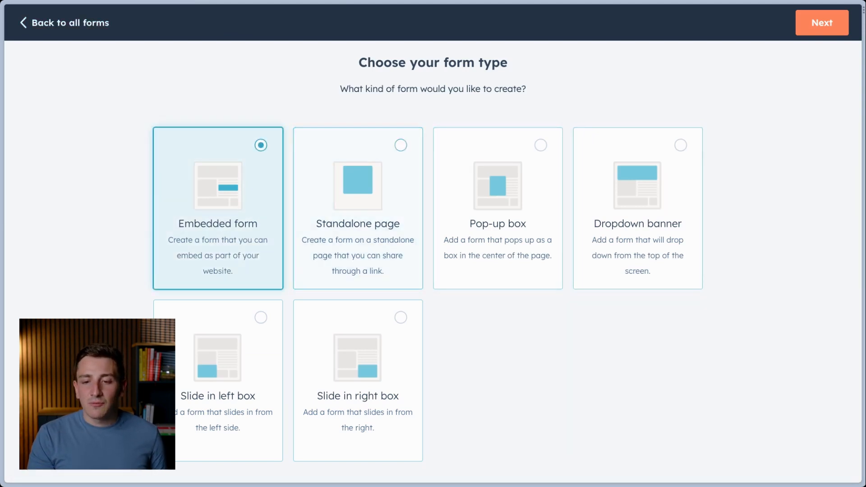
click(821, 23)
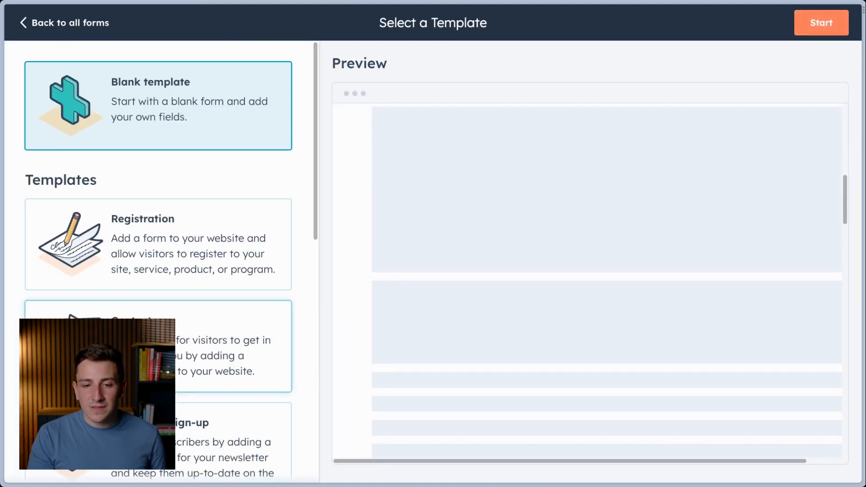
Step: Create the form from the Registration template and dismiss the form editor's welcome message
scroll(234, 356, down, 10)
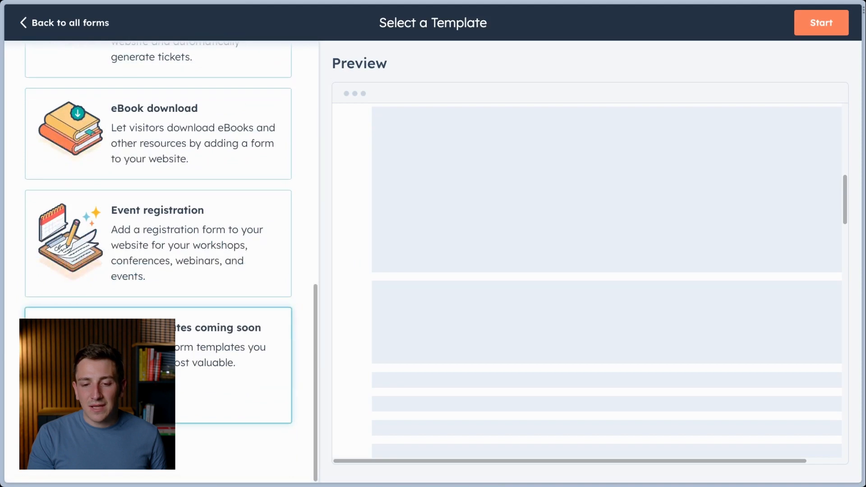
scroll(235, 357, up, 10)
click(180, 253)
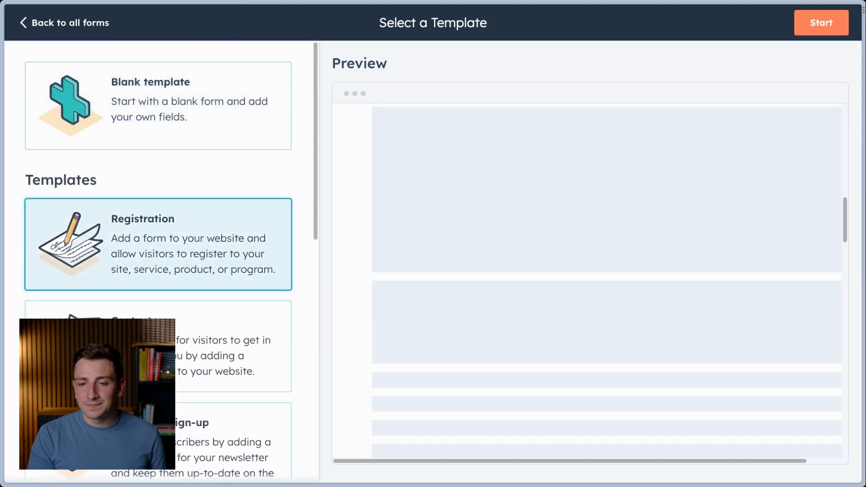
click(821, 23)
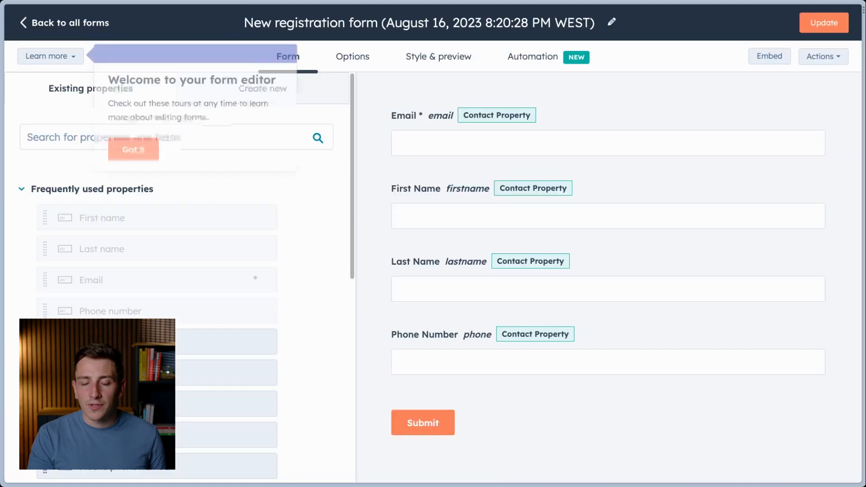
click(138, 162)
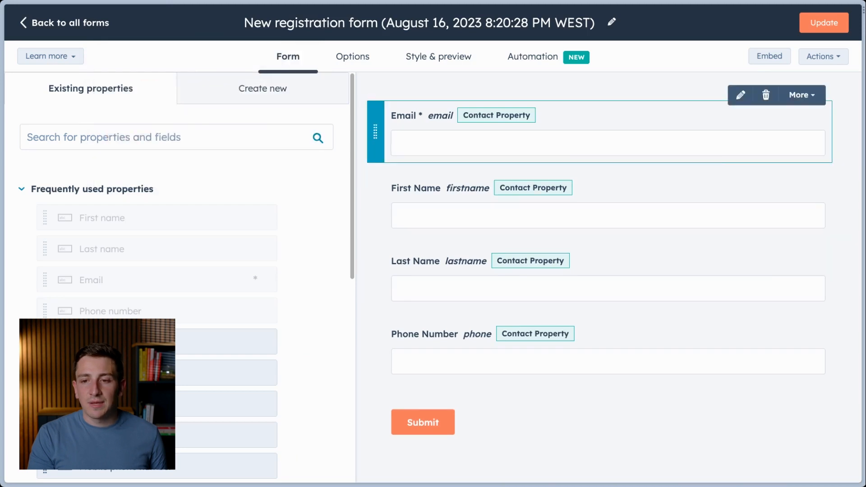
Step: Examine the basic settings of the Email and Last Name fields, including the required and hidden field options
click(605, 139)
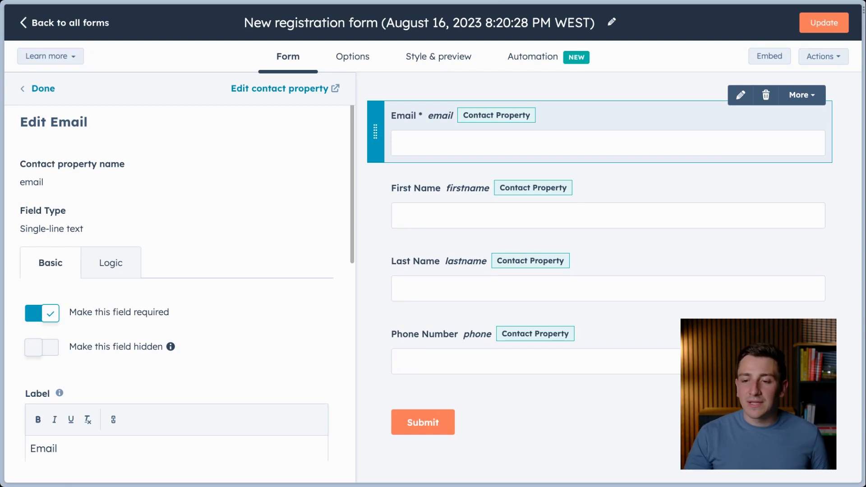
click(801, 240)
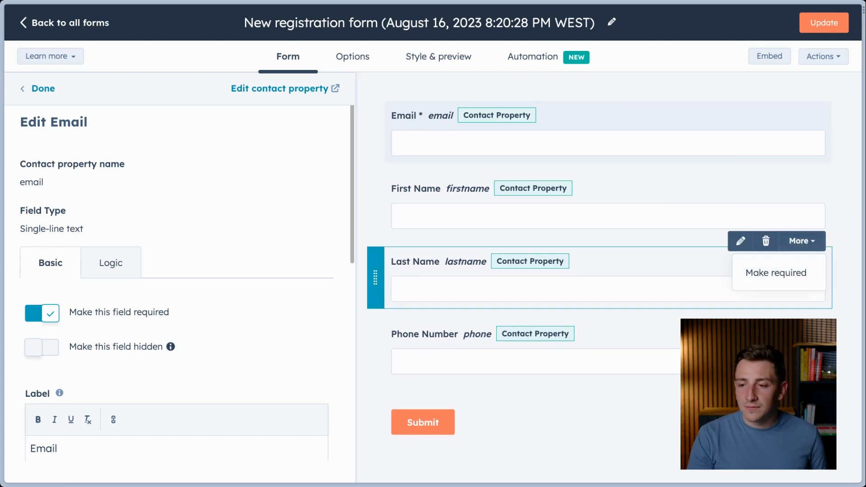
click(676, 293)
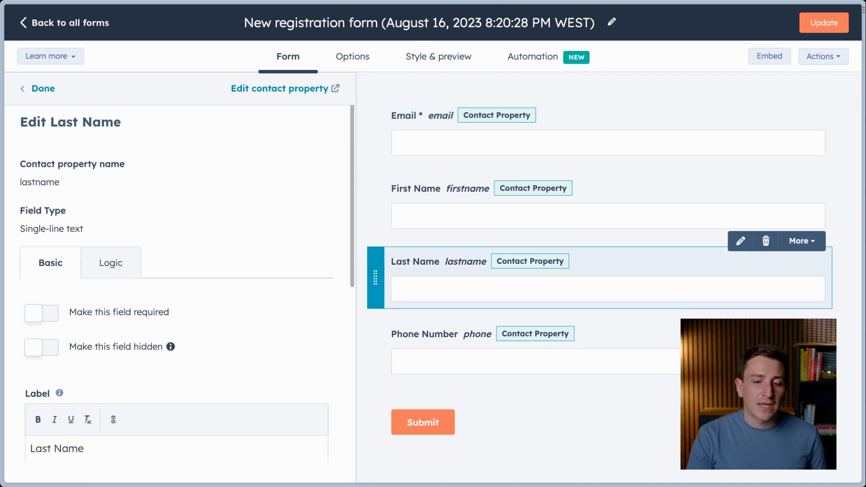
mouse_move(170, 346)
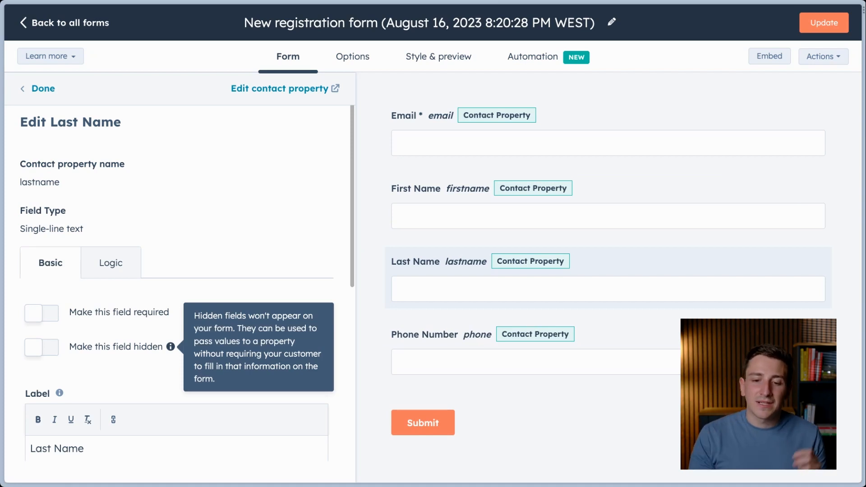
Step: Examine the Last Name field's dependent-field logic and the form's submission options
click(110, 263)
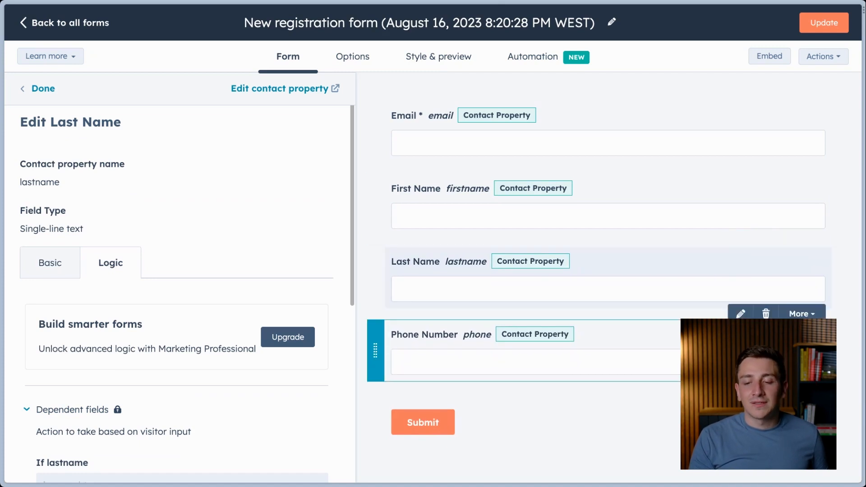
scroll(180, 293, down, 4)
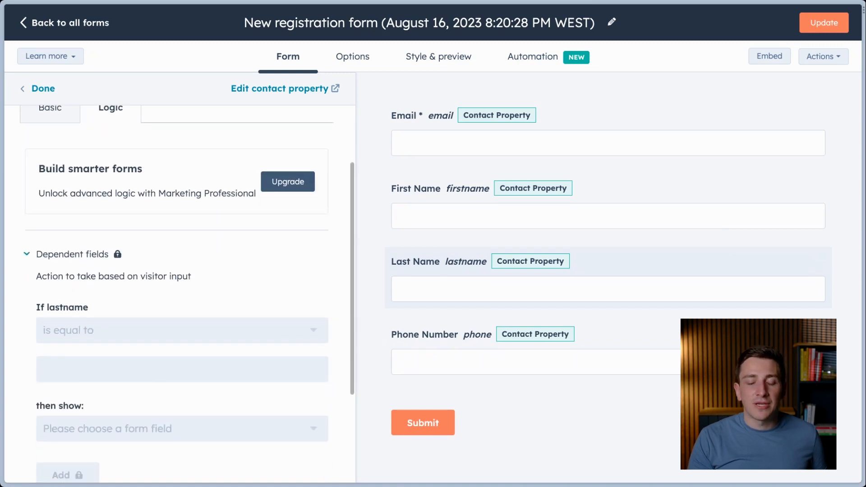
scroll(180, 293, up, 2)
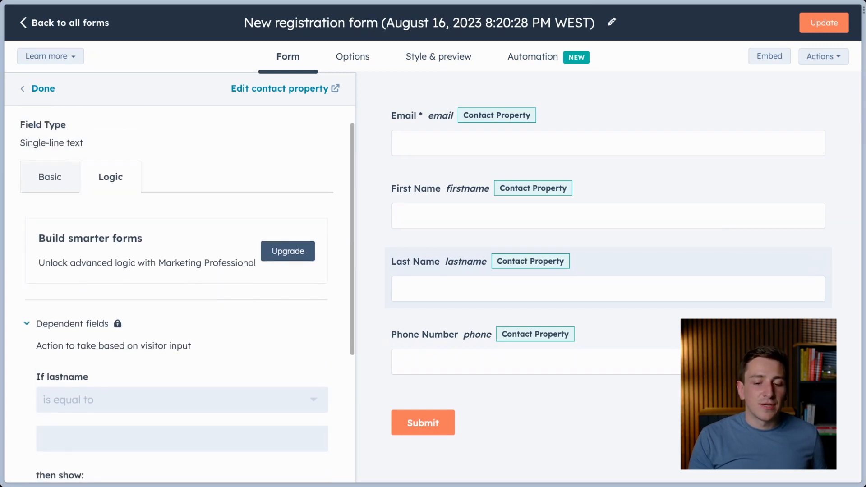
scroll(180, 293, down, 3)
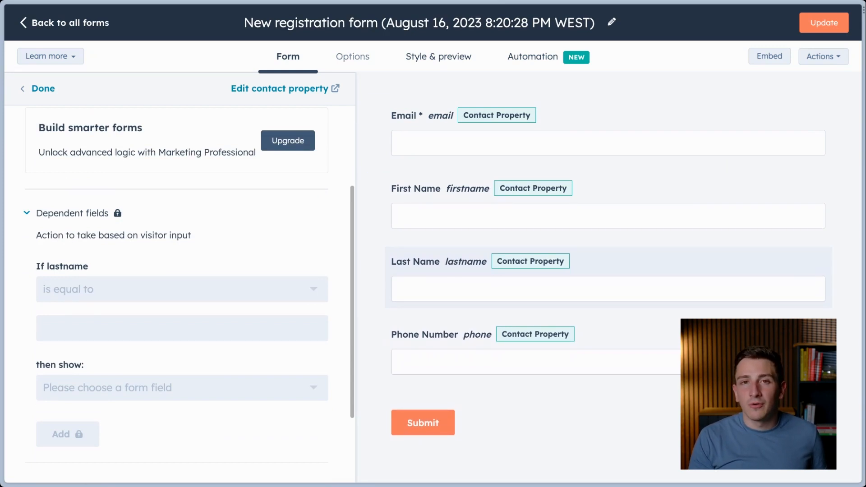
scroll(180, 293, down, 2)
scroll(180, 293, up, 6)
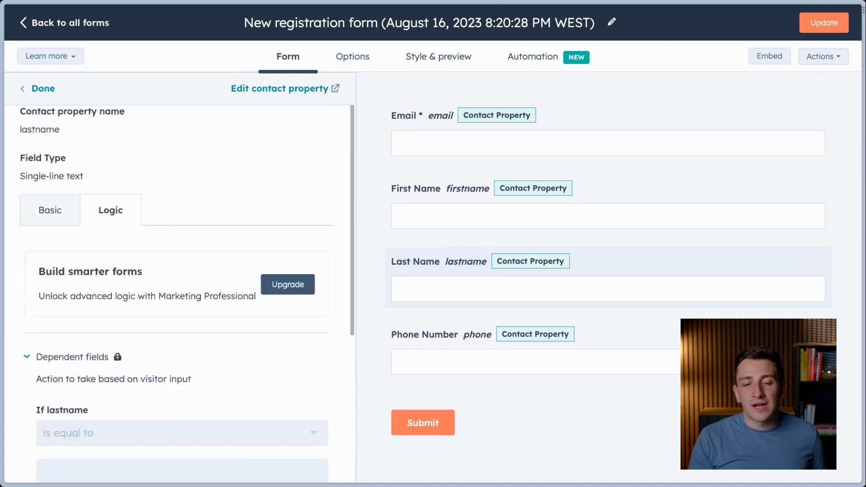
click(352, 57)
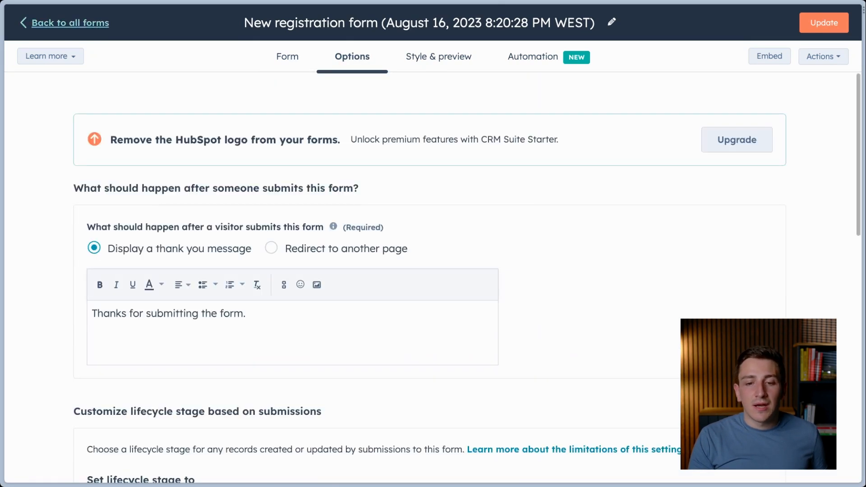
Step: Leave the form editor and open the sales deals in board view
click(70, 22)
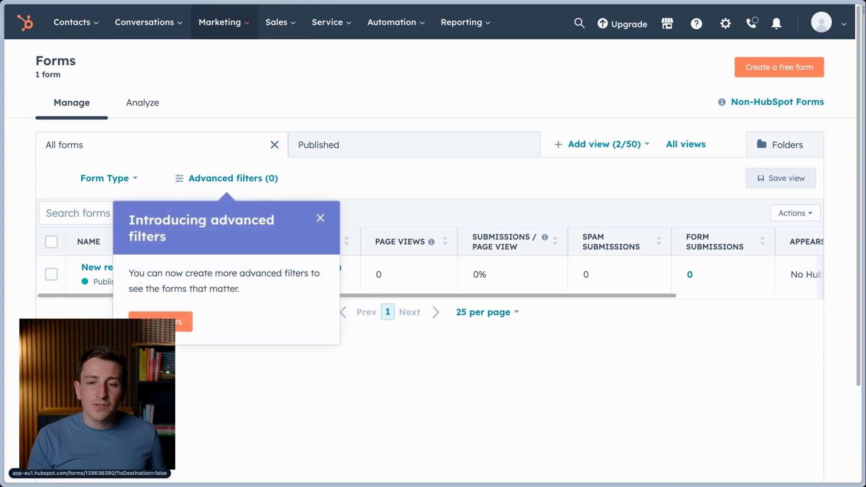
click(224, 23)
mouse_move(280, 23)
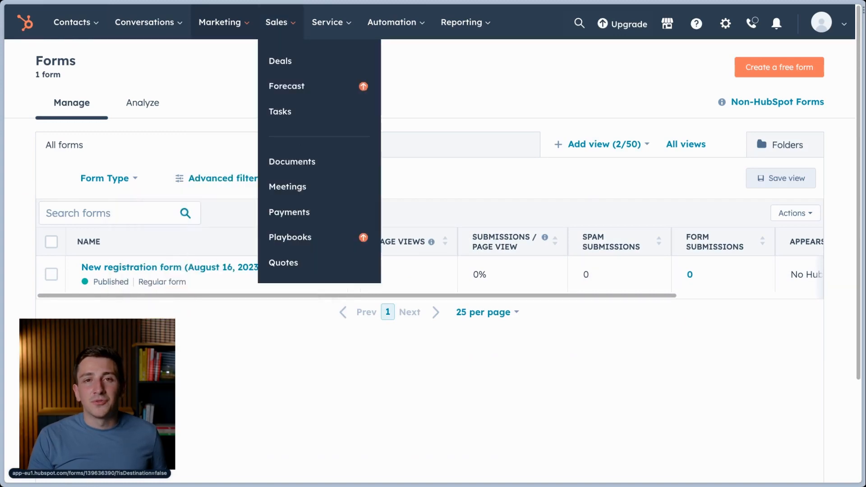
mouse_move(224, 22)
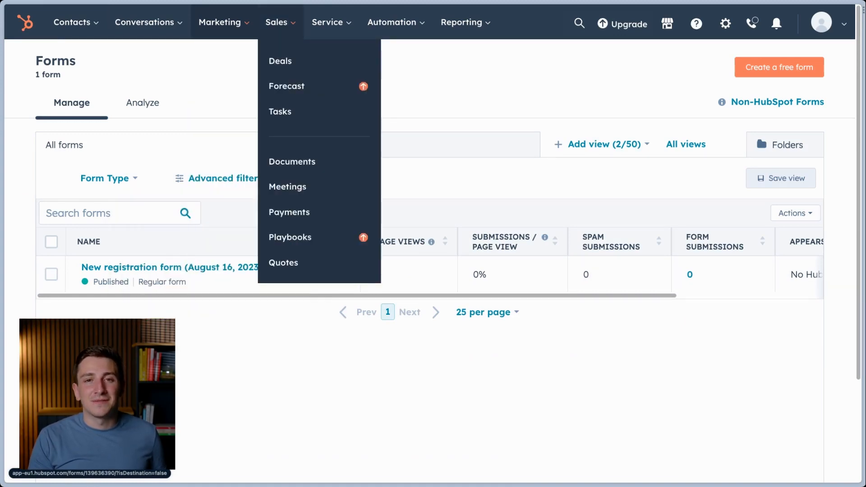
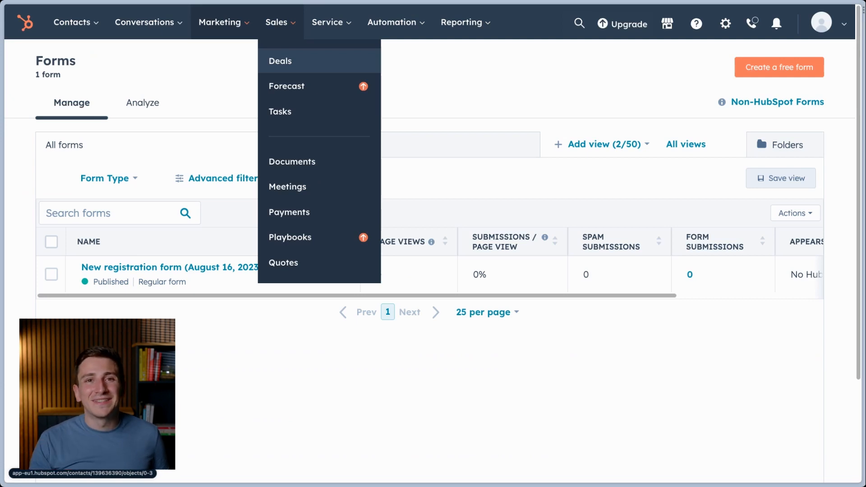
click(280, 60)
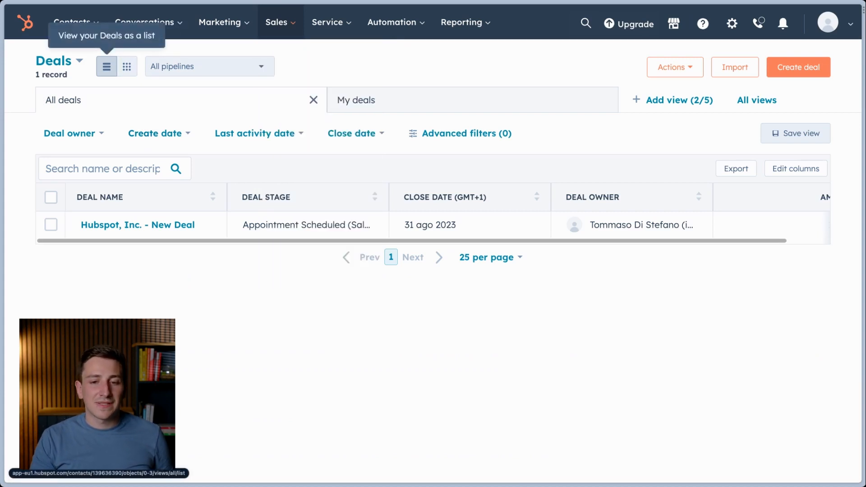
click(127, 67)
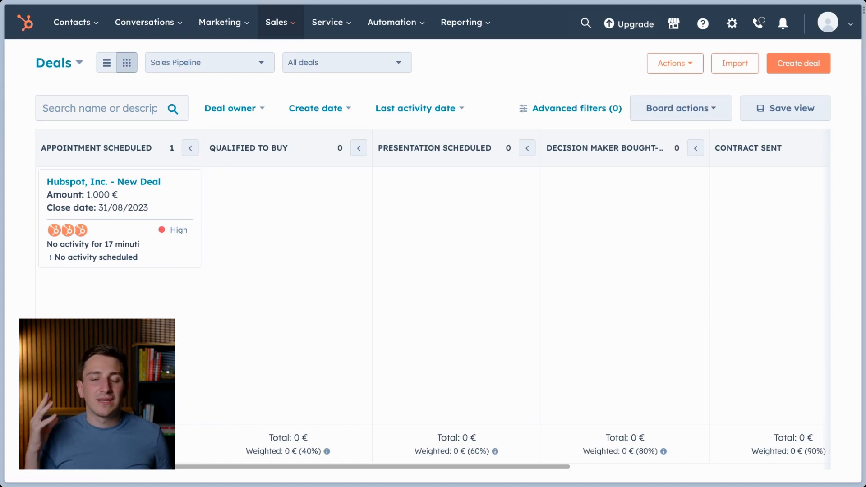
Step: Move the Hubspot, Inc. - New Deal card to the Presentation Scheduled stage
scroll(433, 295, right, 8)
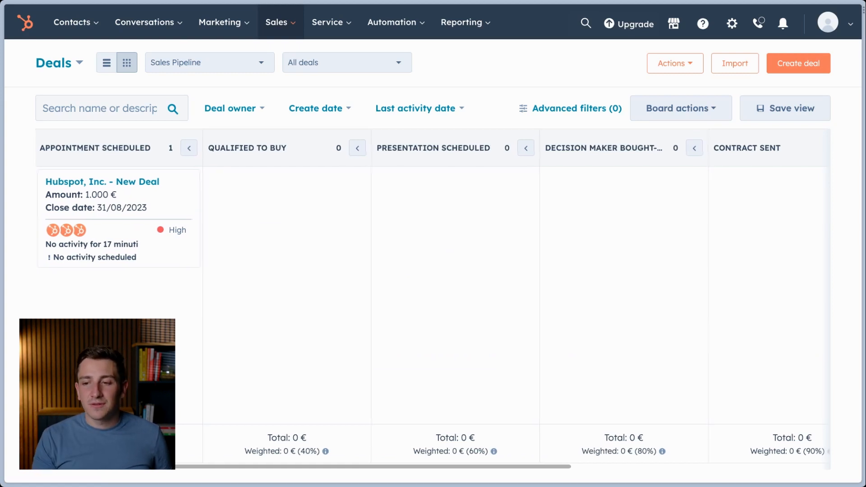
scroll(433, 295, left, 8)
drag(104, 194, 471, 210)
scroll(433, 293, right, 3)
scroll(433, 293, left, 3)
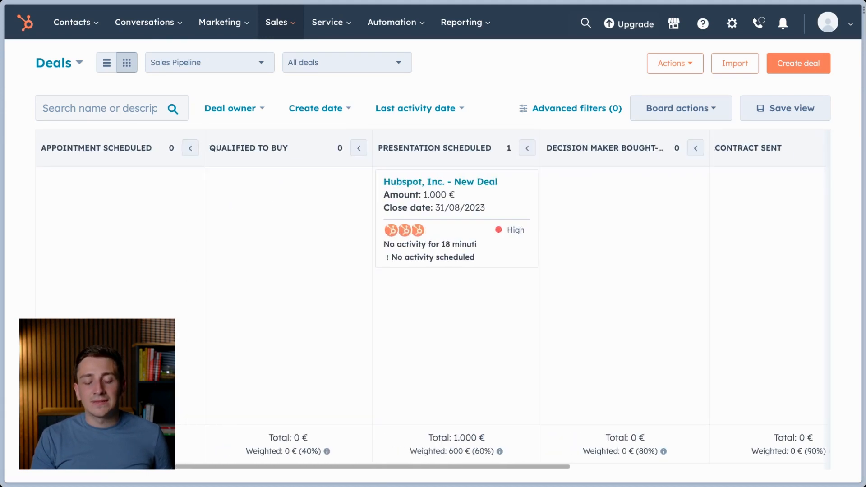
Step: Open the settings for editing the deal pipelines from the deals board
click(209, 62)
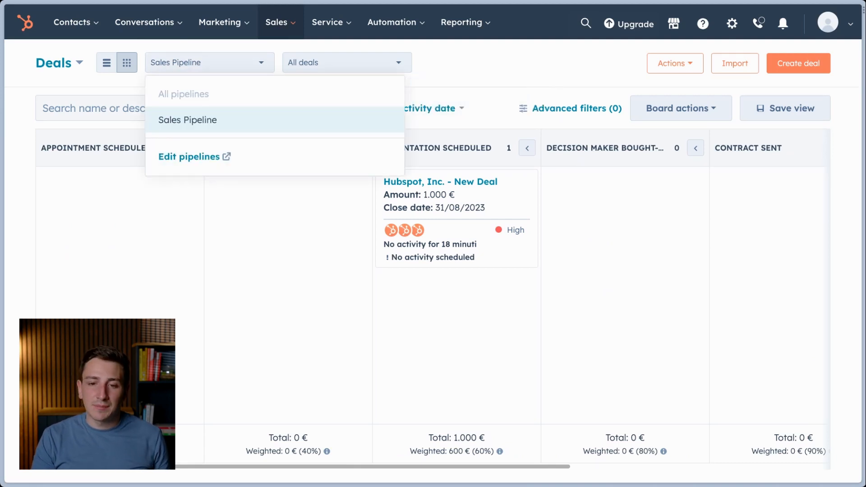
click(209, 63)
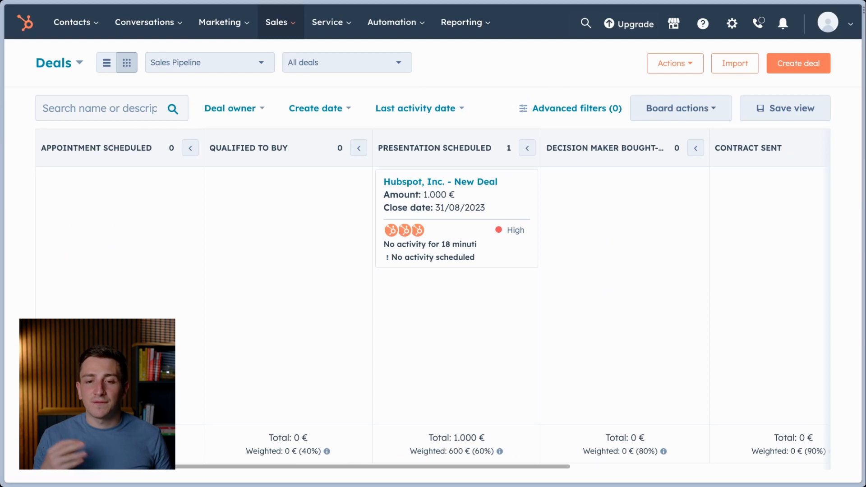
click(210, 63)
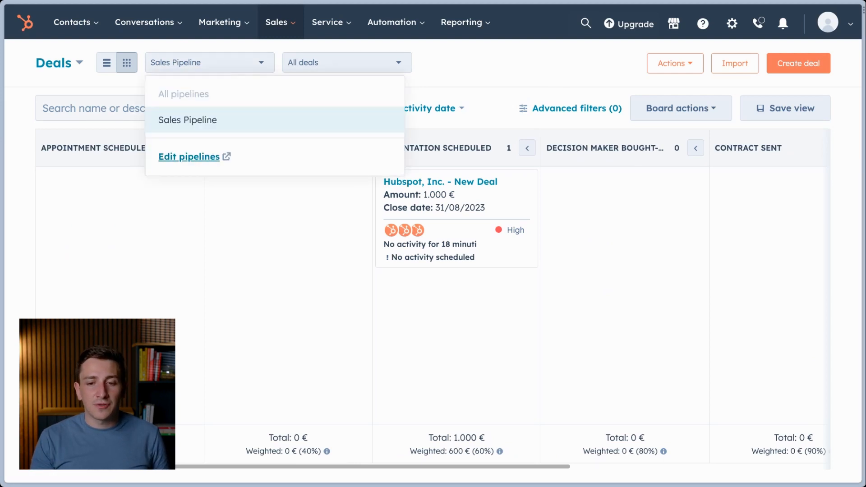
click(188, 157)
scroll(515, 253, down, 1)
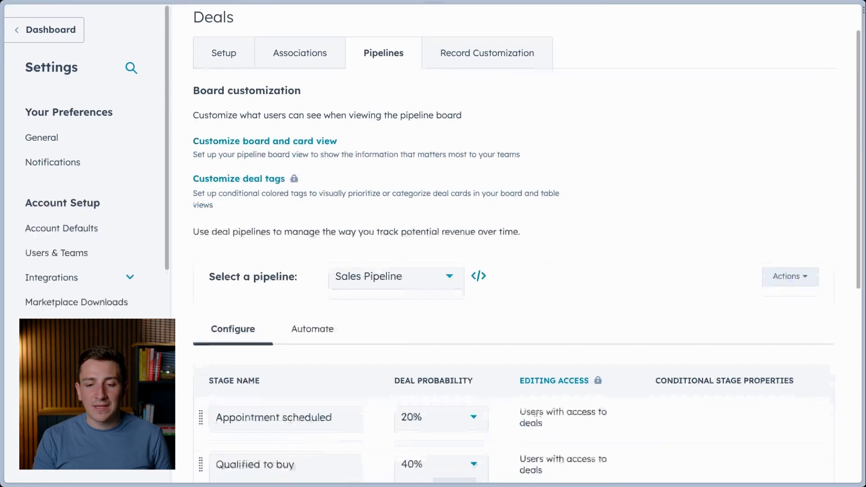
Step: Delete the Decision maker bought-In stage from the Sales Pipeline
scroll(289, 271, down, 7)
double_click(248, 89)
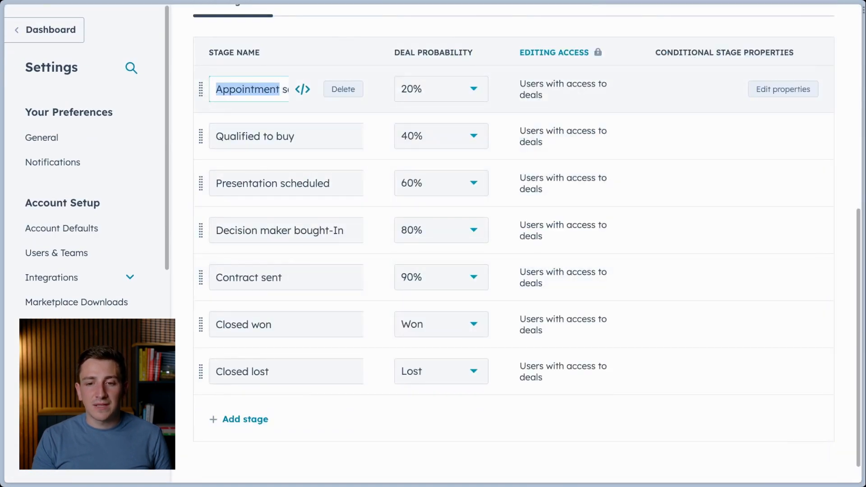
triple_click(248, 89)
triple_click(262, 136)
click(378, 229)
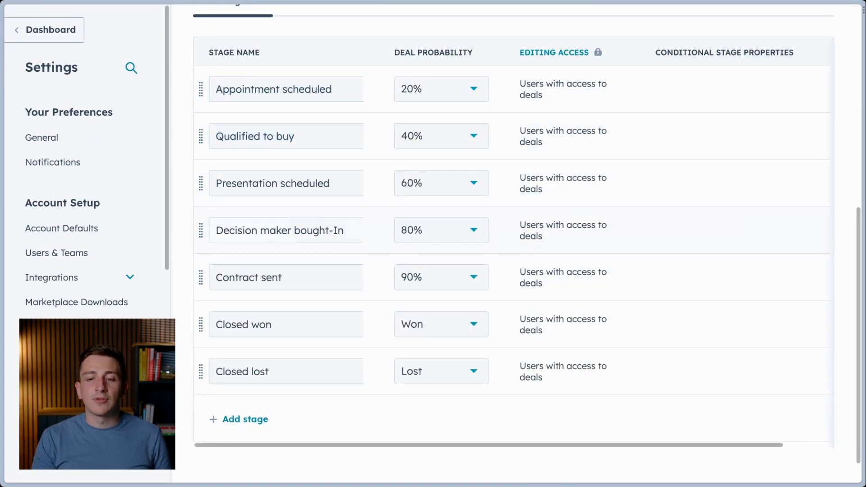
click(344, 230)
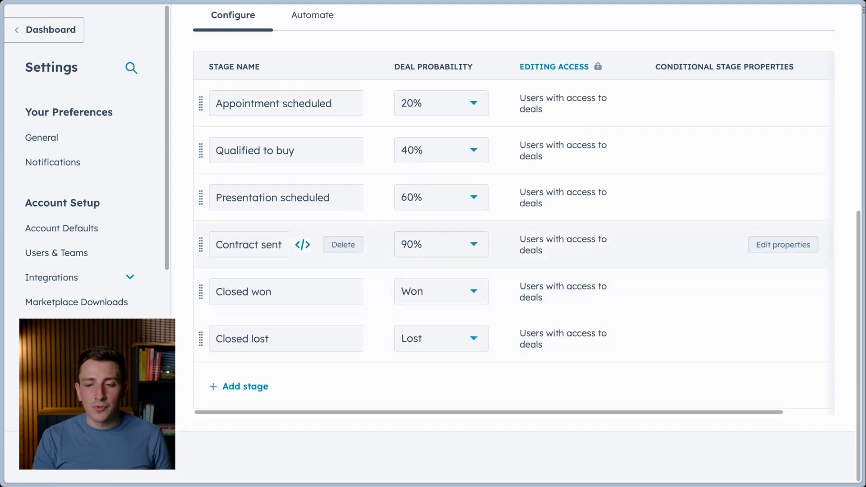
Step: Rename the Appointment scheduled stage of the Sales Pipeline as Email sent
triple_click(252, 110)
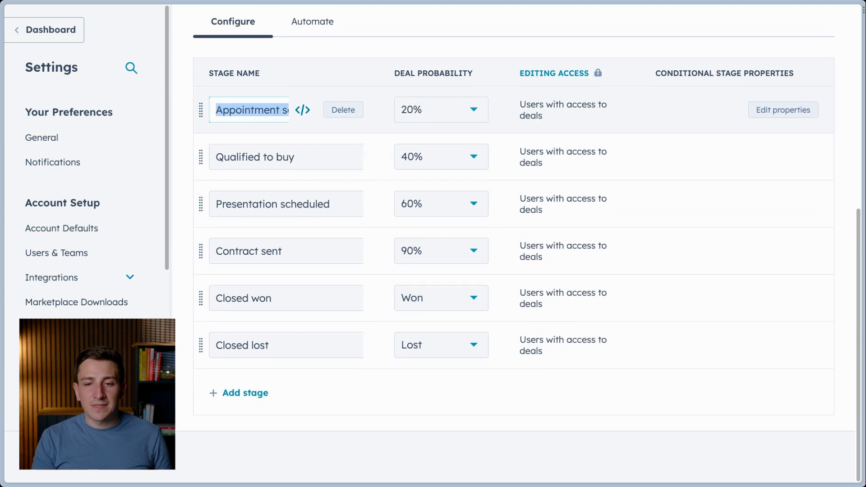
text(Email)
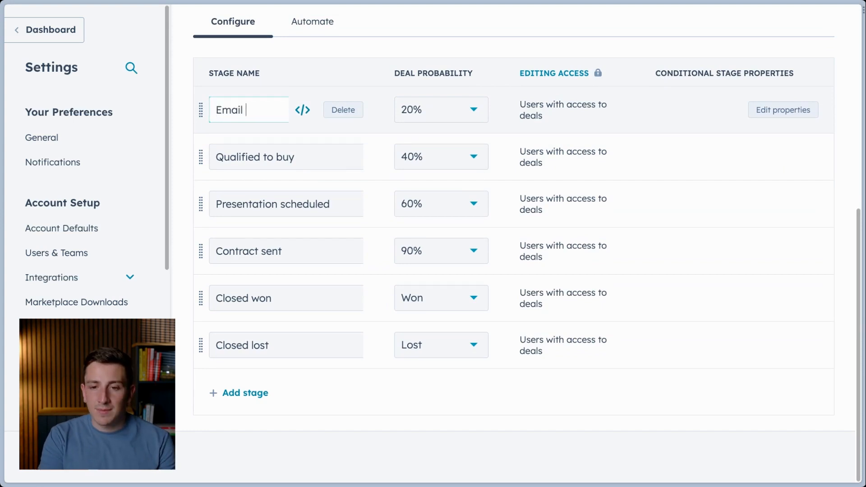
text( sent)
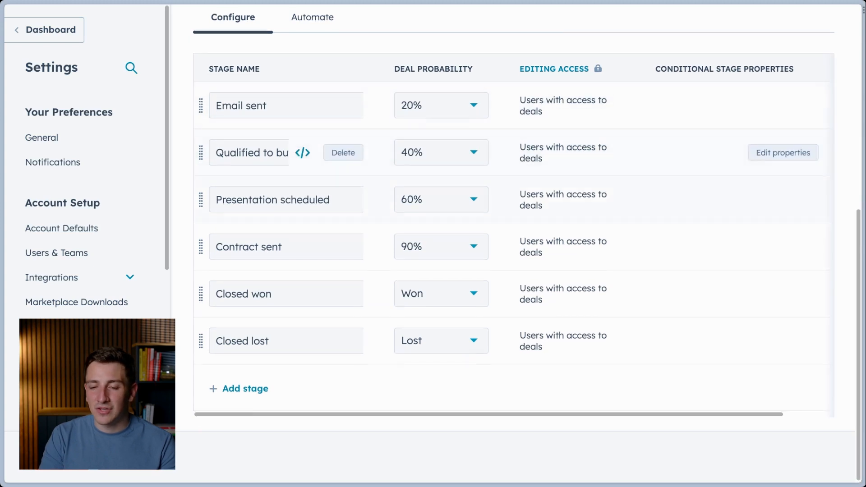
scroll(514, 180, up, 2)
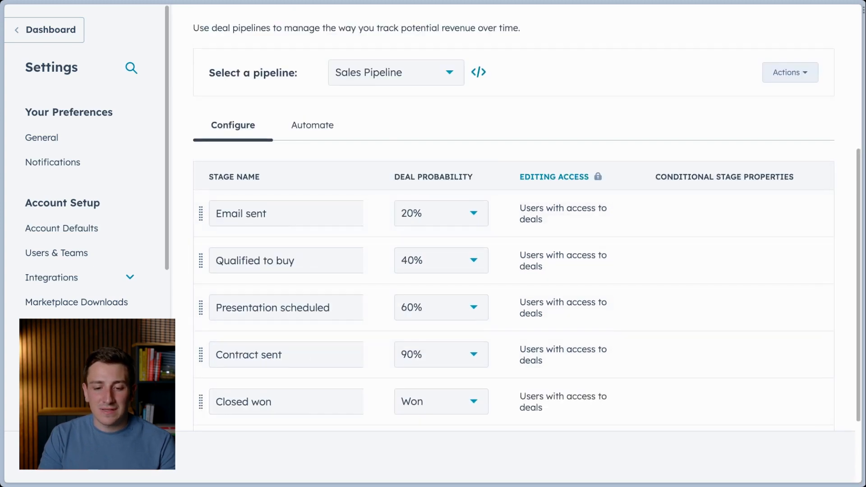
Step: Return from the pipeline settings to the deals board to view the updated Sales Pipeline stages
scroll(514, 244, up, 3)
scroll(514, 244, up, 2)
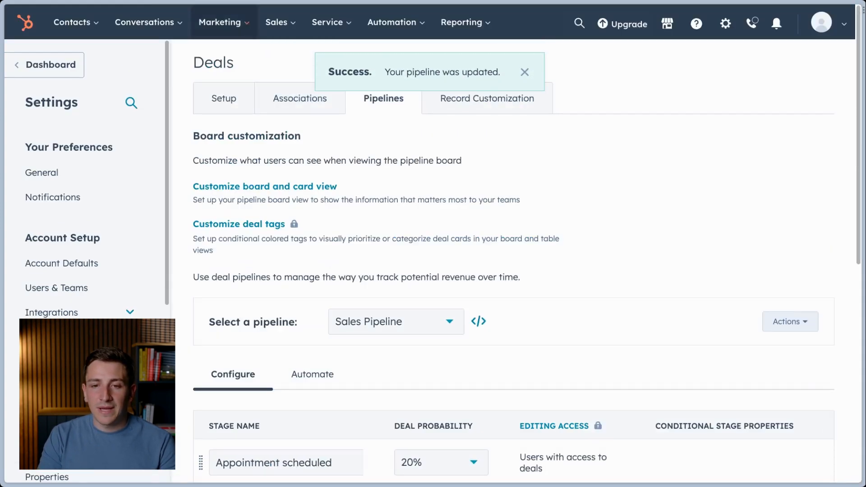
click(278, 22)
click(280, 61)
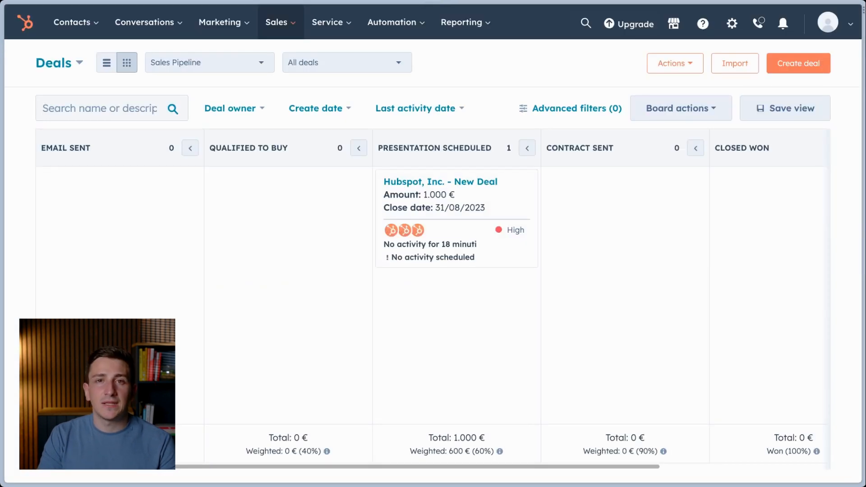
Step: Reopen the pipeline editing settings and examine the stage names and deal probabilities of the Sales Pipeline
click(210, 63)
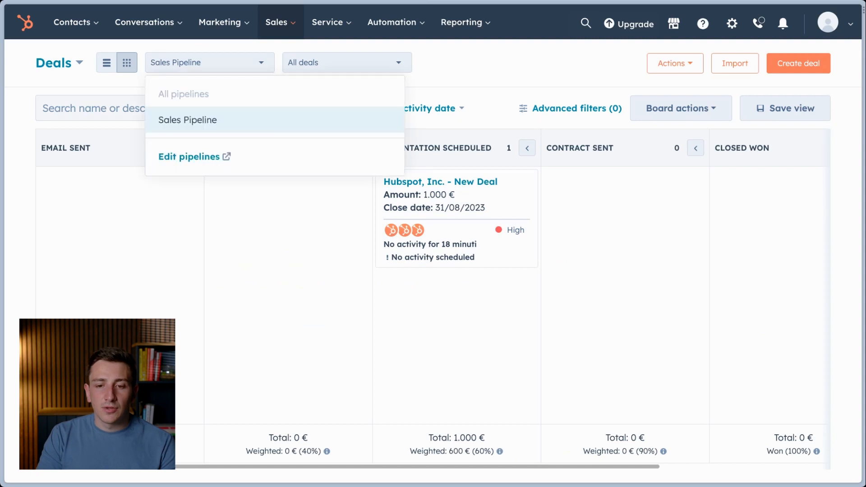
click(194, 157)
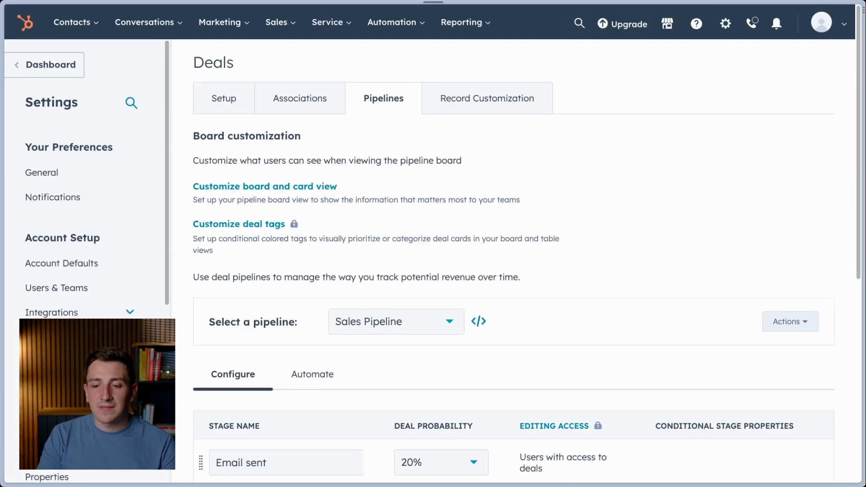
scroll(513, 270, down, 2)
drag(208, 323, 260, 322)
drag(394, 322, 450, 323)
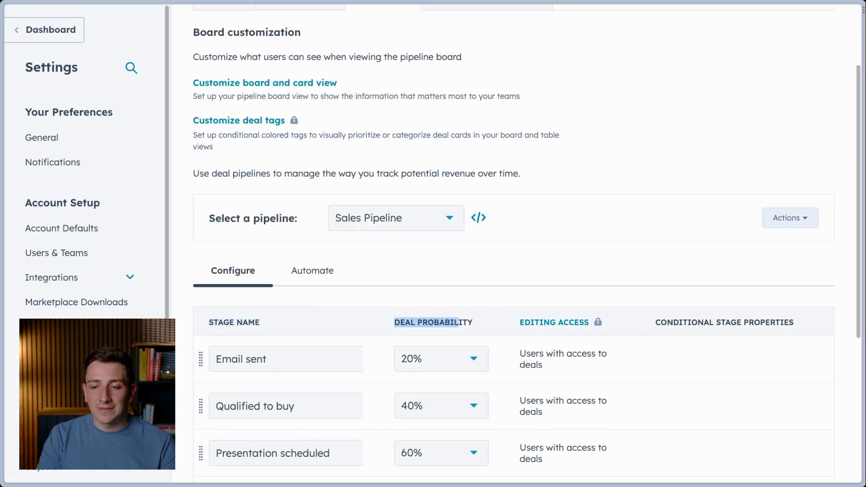
scroll(513, 270, down, 3)
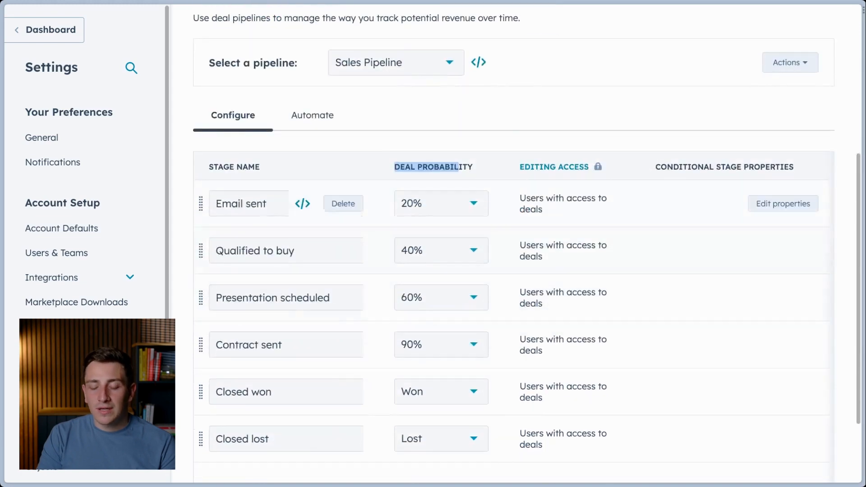
scroll(514, 271, down, 2)
scroll(513, 271, up, 8)
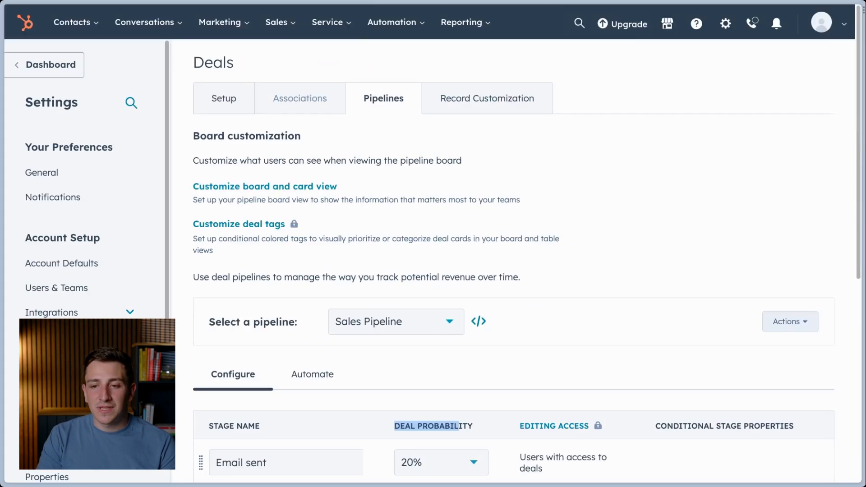
Step: Go back to the deals board and check the total shown for the Presentation Scheduled stage
click(332, 23)
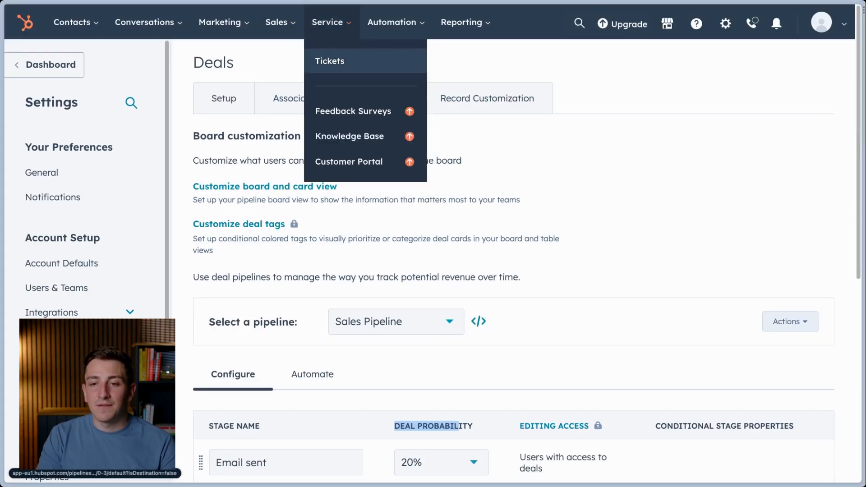
click(280, 22)
click(280, 61)
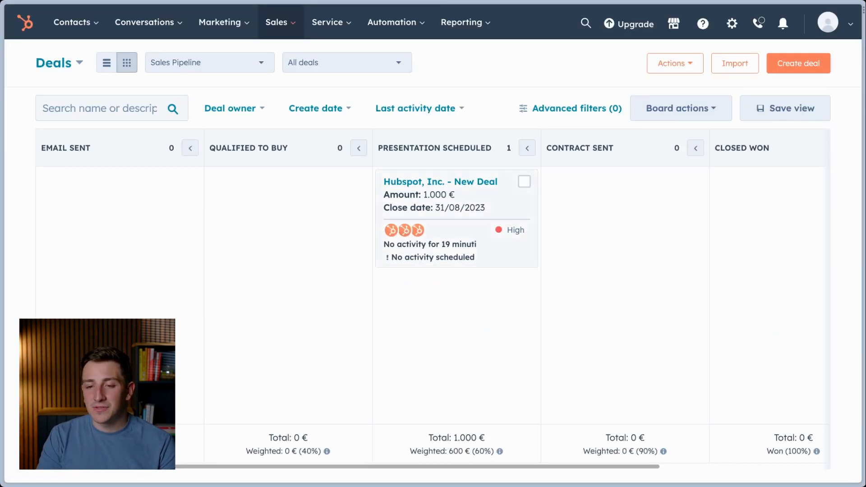
drag(447, 438, 429, 437)
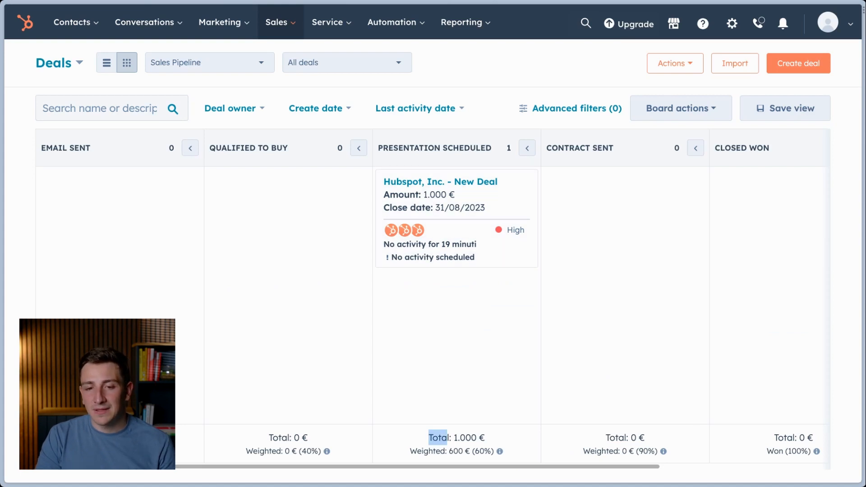
click(120, 198)
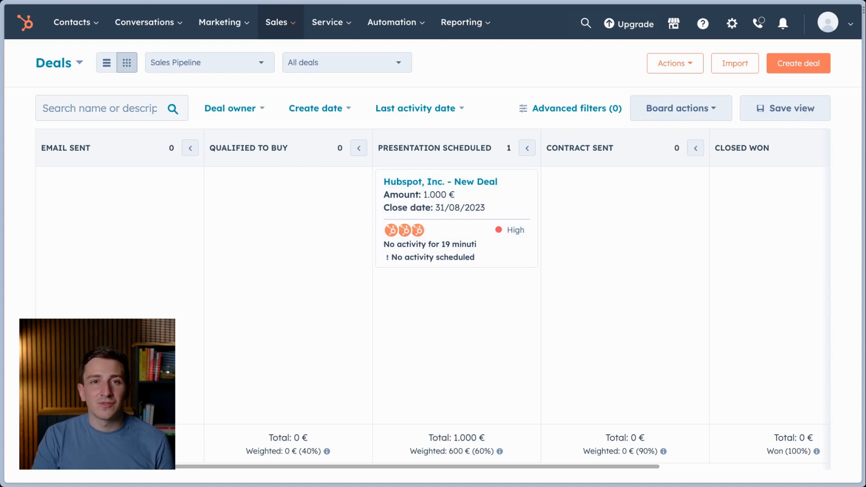
Step: Examine the stage columns, the Hubspot, Inc. - New Deal card and the Presentation Scheduled total with its weighting percentage
drag(41, 148, 174, 148)
click(119, 198)
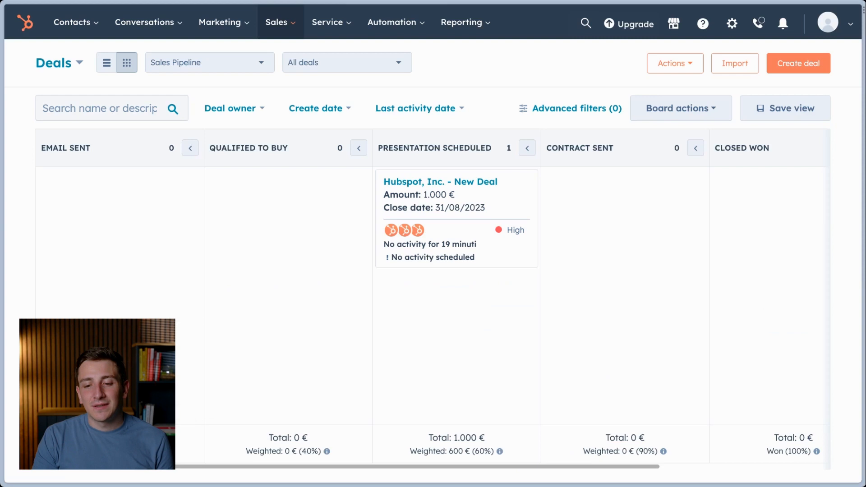
mouse_move(456, 225)
mouse_down()
mouse_move(466, 223)
mouse_move(454, 272)
mouse_move(360, 220)
mouse_move(451, 221)
mouse_up()
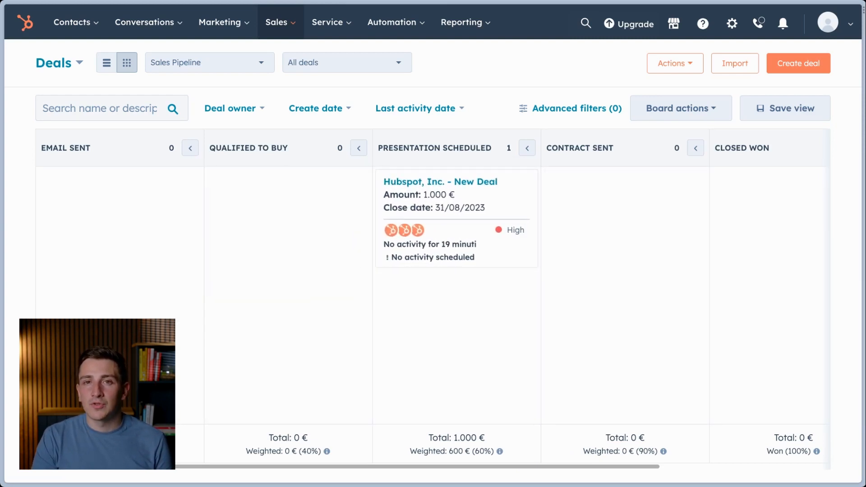
drag(378, 148, 476, 148)
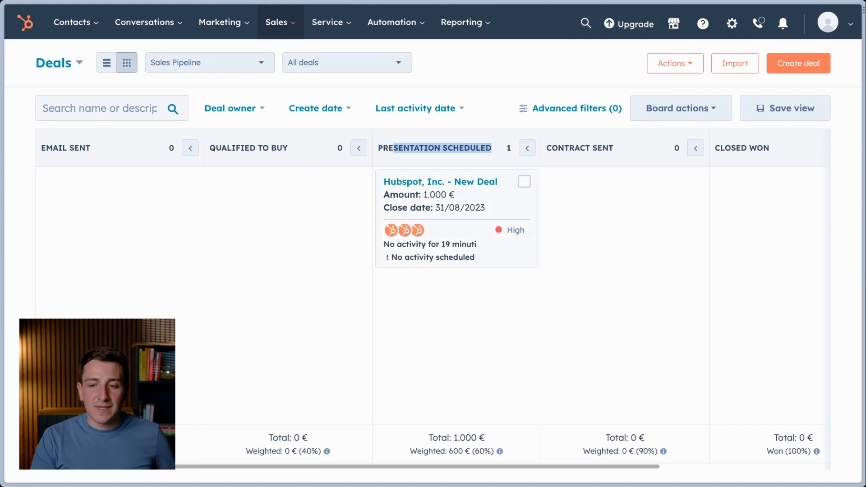
mouse_move(451, 210)
mouse_down()
mouse_move(411, 212)
mouse_move(453, 219)
mouse_up()
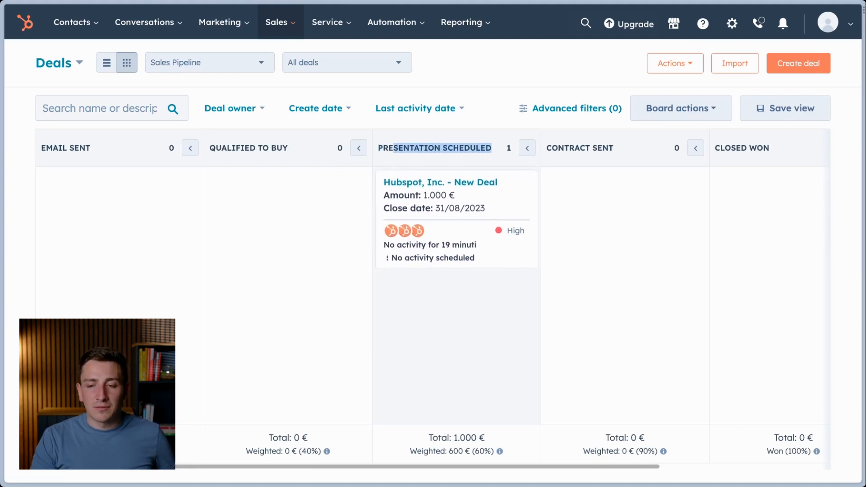
drag(429, 438, 478, 438)
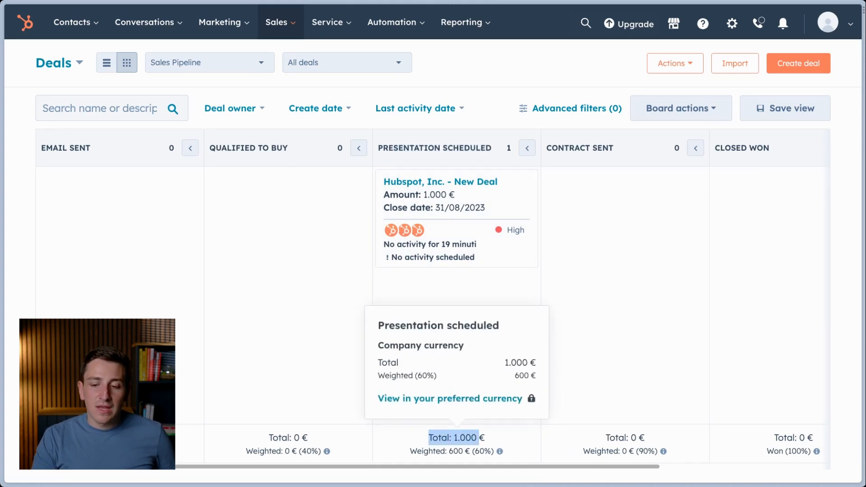
drag(429, 451, 490, 451)
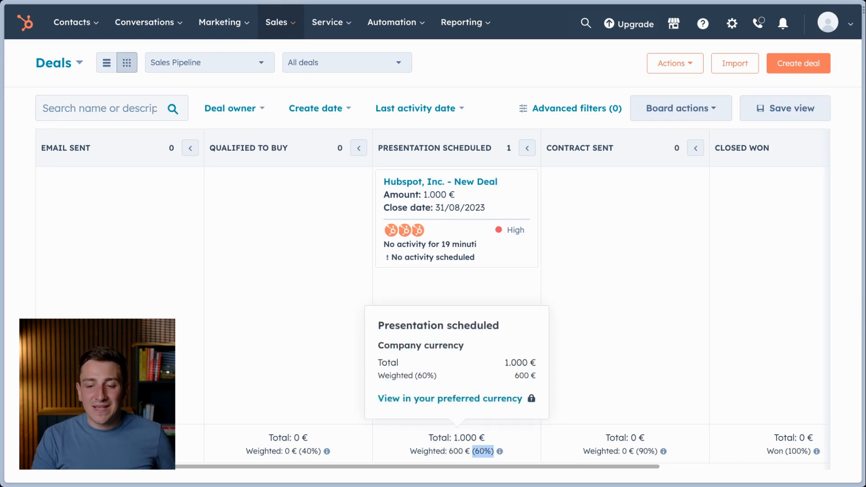
click(510, 370)
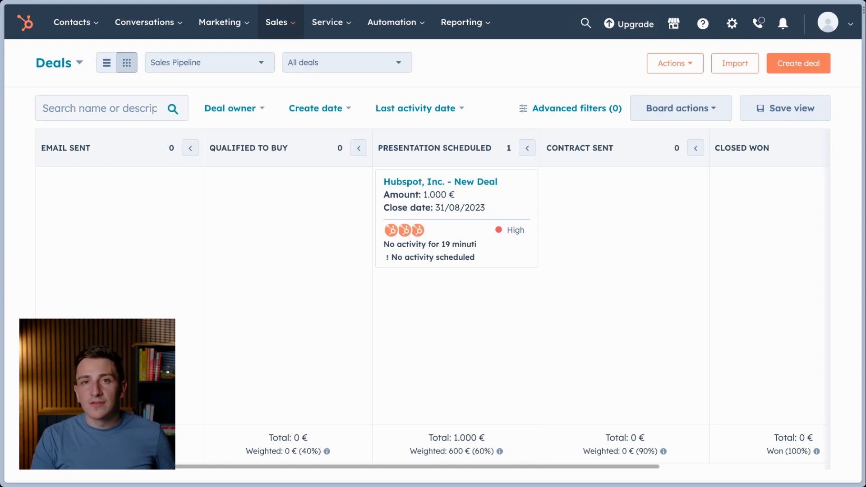
Step: Review the weighted amount of the Presentation Scheduled stage and the remaining stages through Closed Lost
scroll(427, 300, right, 3)
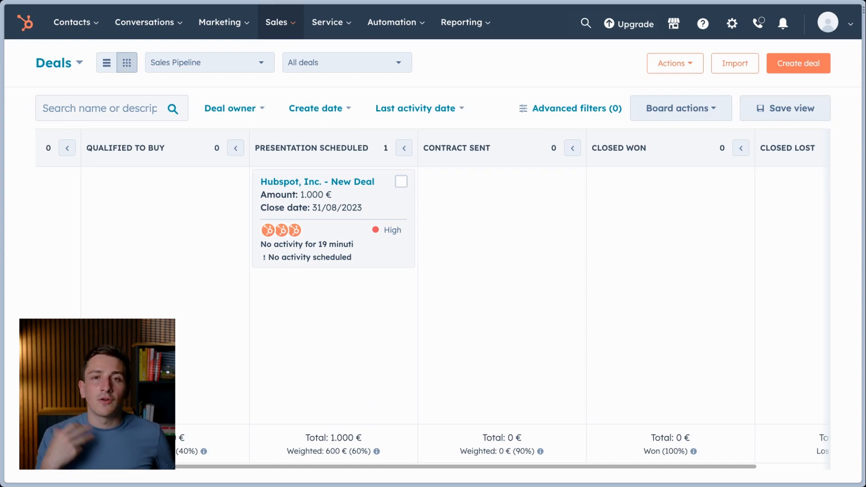
drag(310, 451, 343, 451)
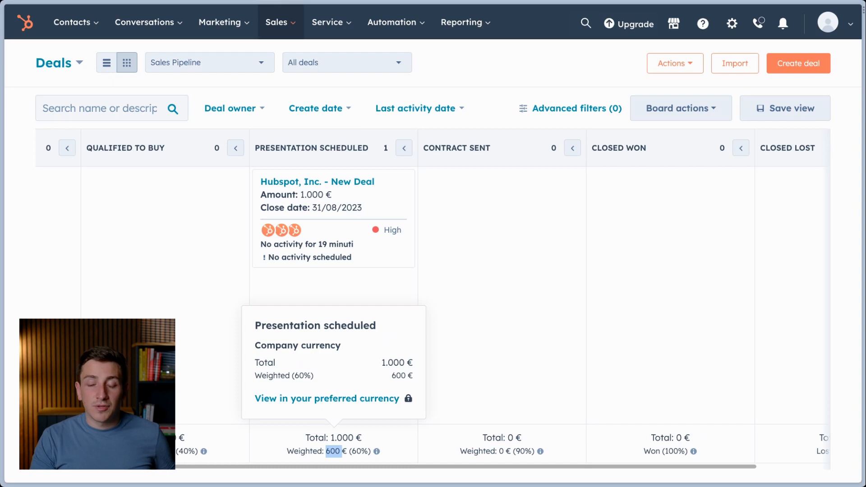
scroll(433, 294, right, 2)
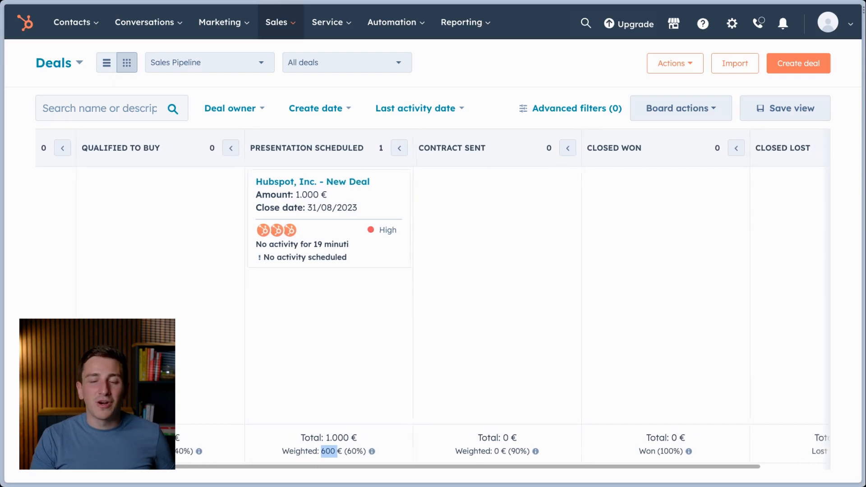
scroll(433, 293, left, 1)
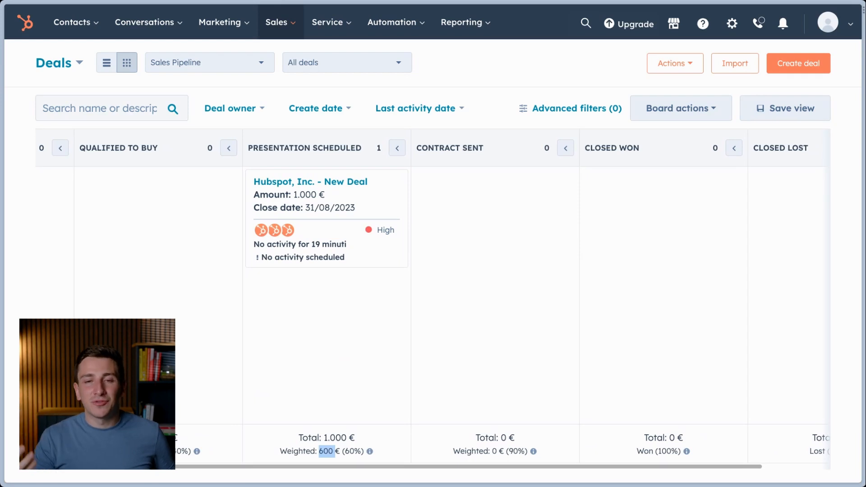
scroll(433, 293, right, 5)
scroll(433, 293, left, 10)
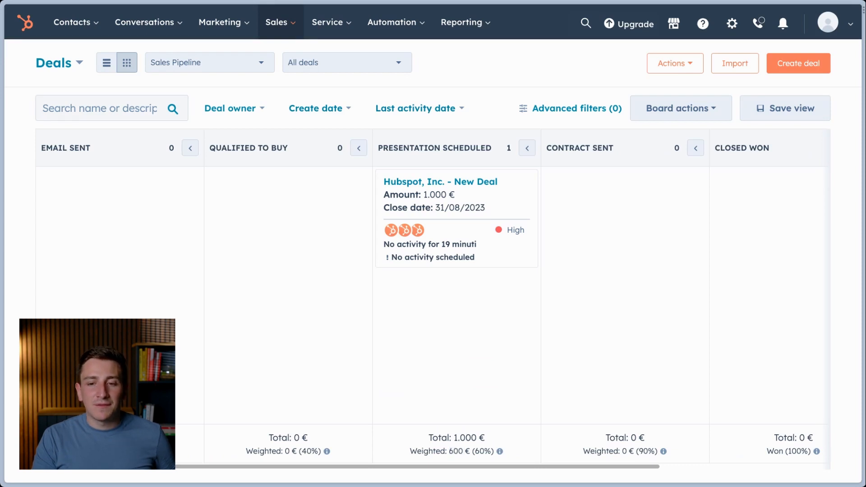
Step: View the options offered by the deal owner, create date and last activity date filters
click(234, 109)
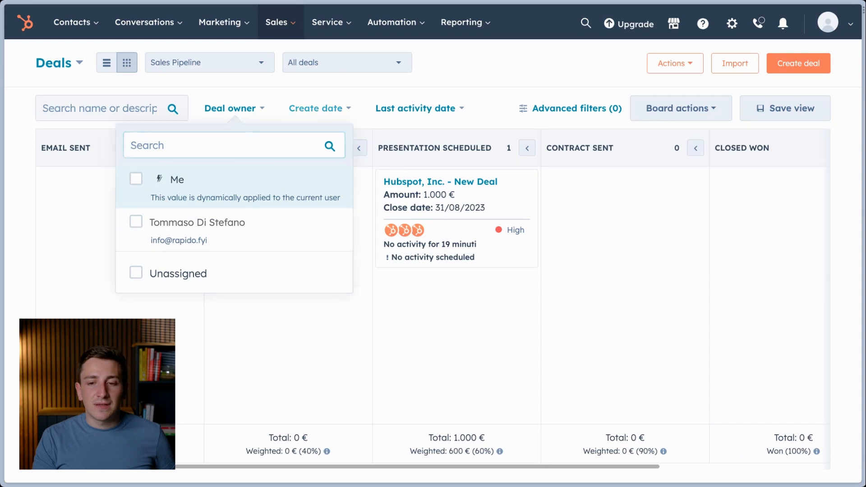
click(316, 108)
click(415, 108)
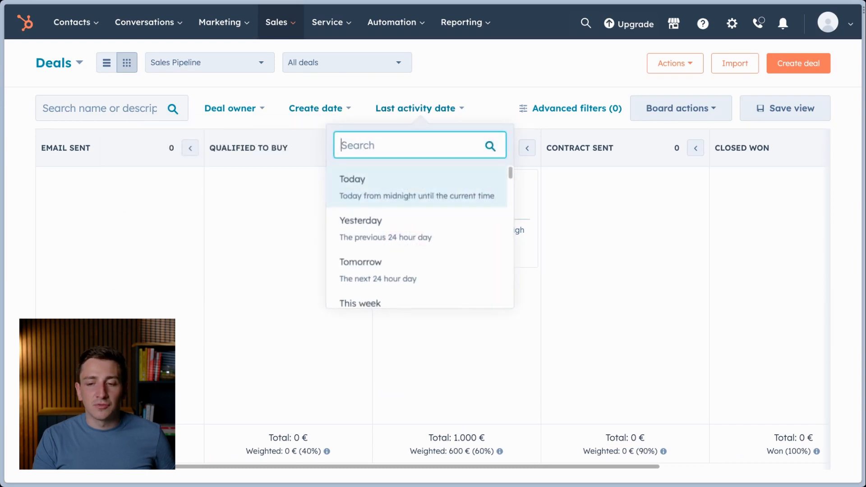
Step: Search the advanced deal filters for "close" and add a filter on the Close date property
click(578, 108)
click(732, 124)
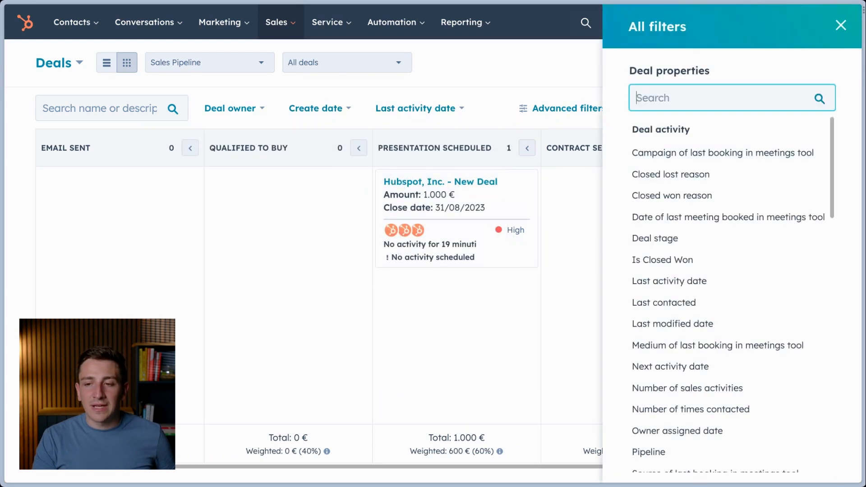
text(close)
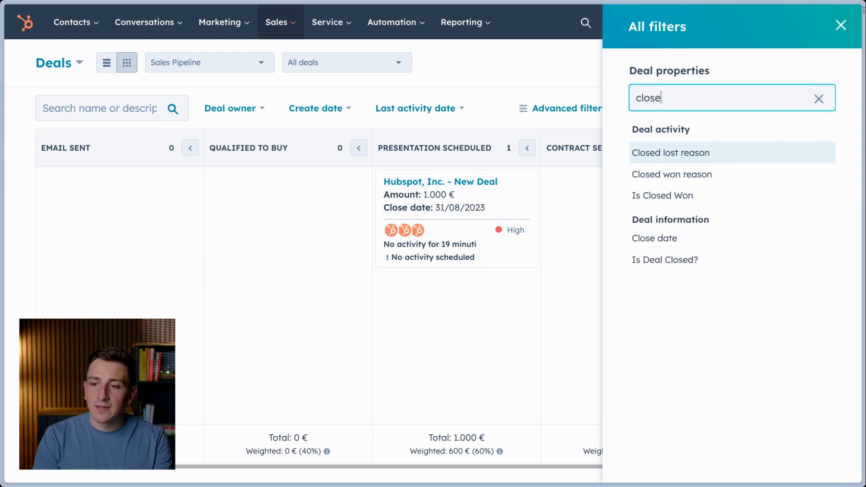
click(665, 259)
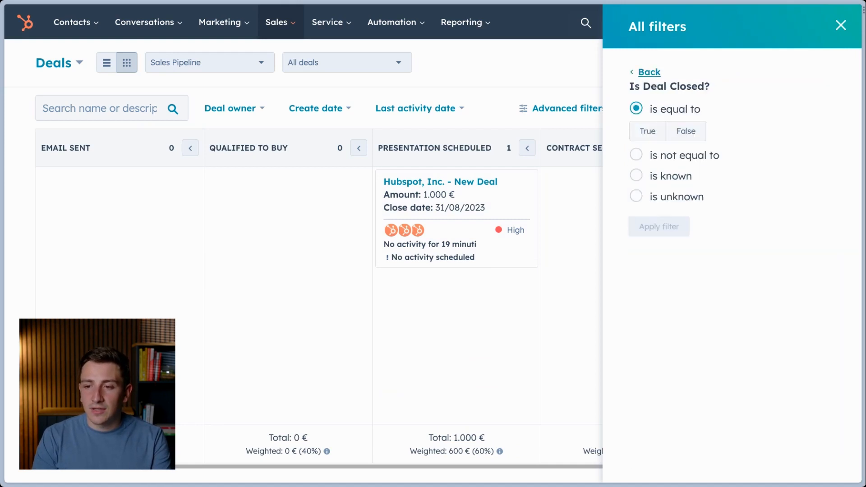
click(649, 72)
click(664, 242)
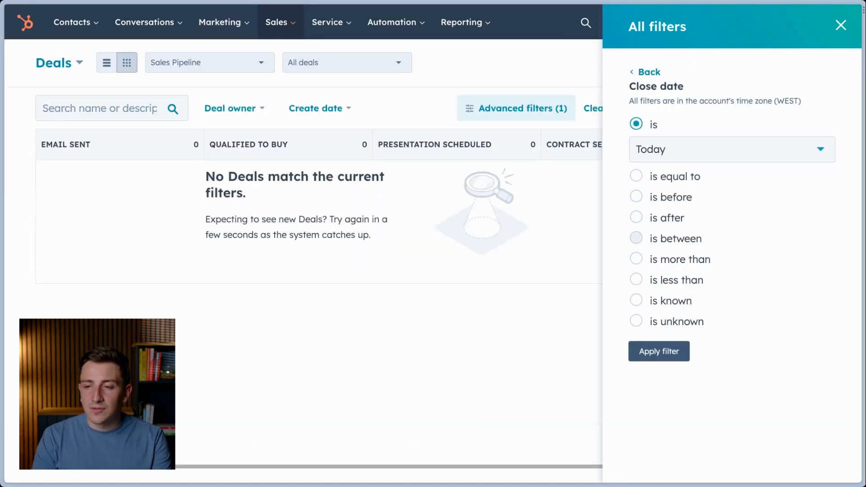
Step: Set the Close date filter to is before 31/10/2023, apply it and return to the board
click(667, 197)
click(677, 193)
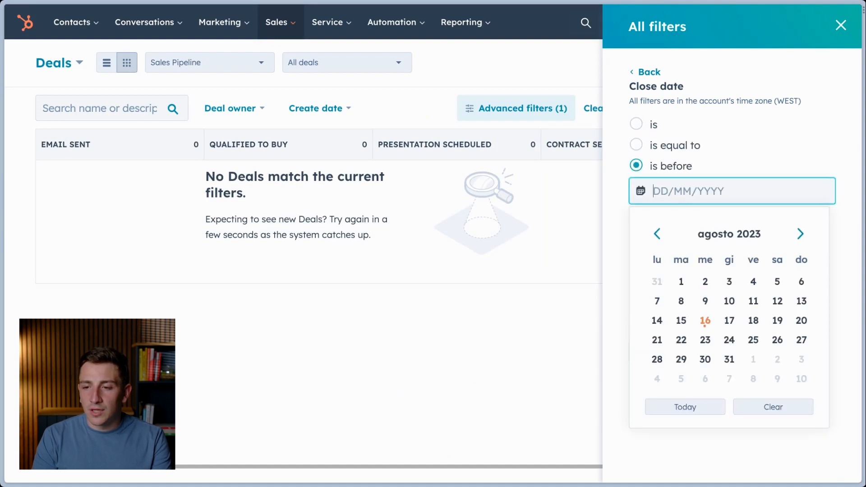
click(801, 234)
click(800, 234)
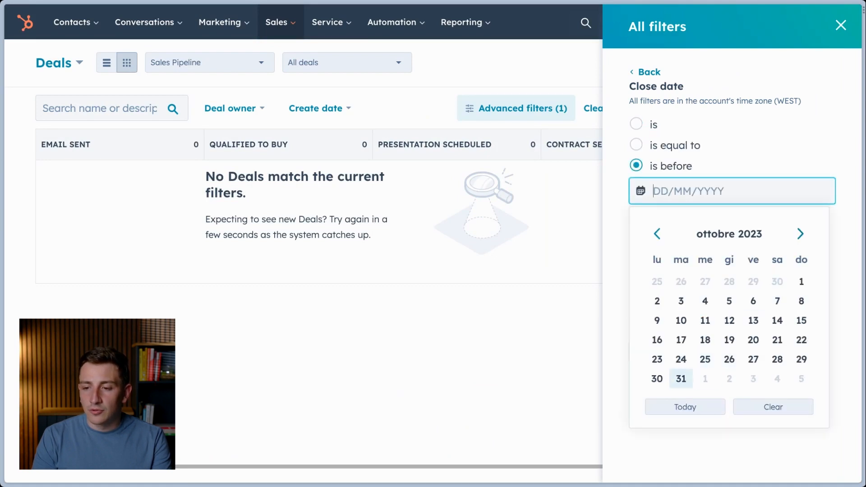
click(681, 378)
click(659, 351)
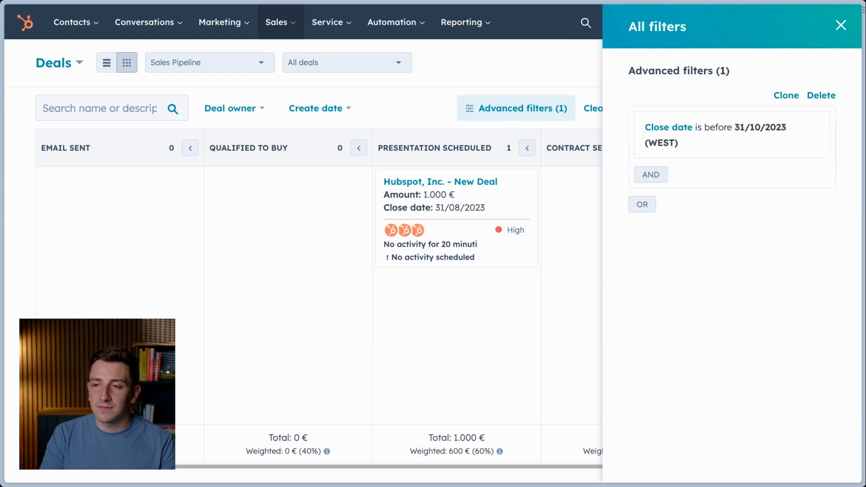
click(840, 26)
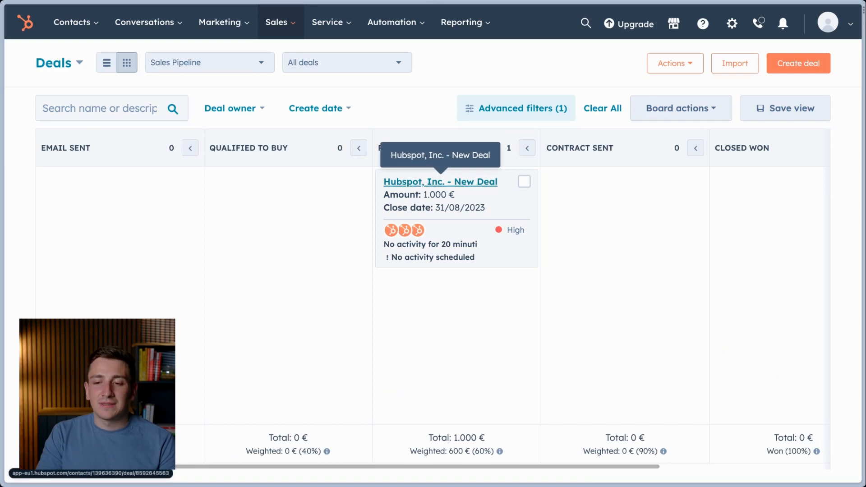
Step: View the record of the Hubspot, Inc. - New Deal deal and return to the filtered deals board
click(441, 182)
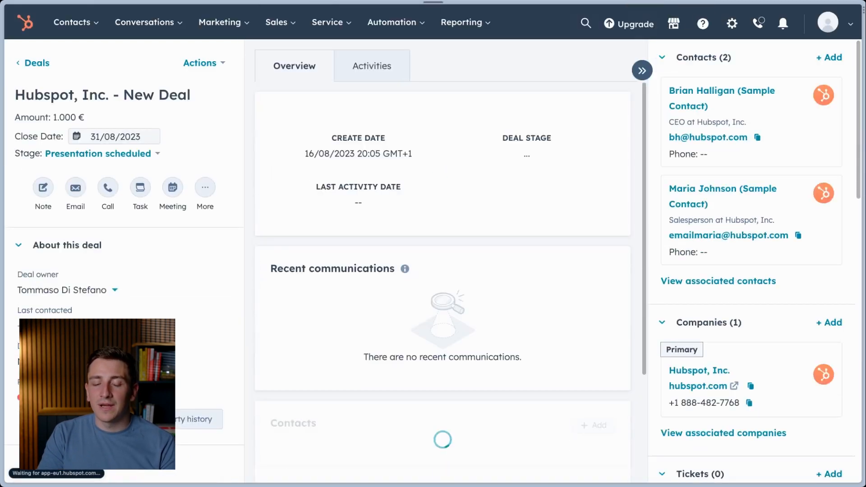
key(alt+Left)
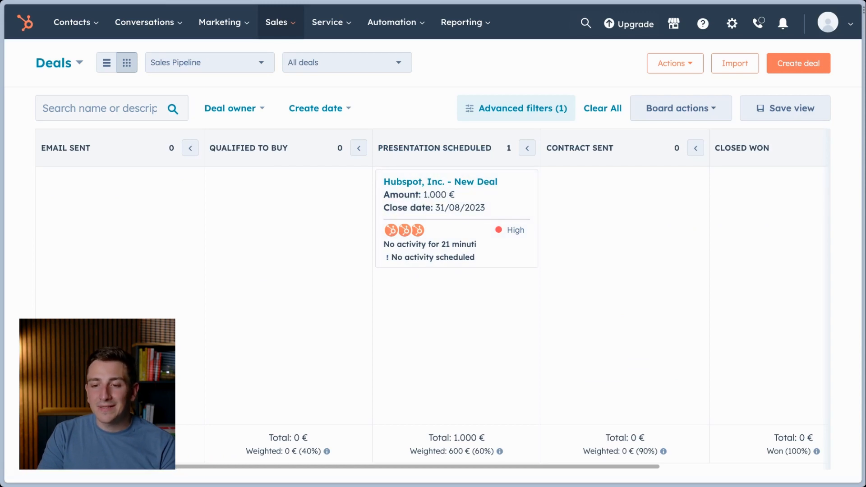
Step: Open the Sales Pipeline's stage settings, add Amount as a conditional property of the Email sent stage and save the pipeline
click(210, 62)
click(189, 156)
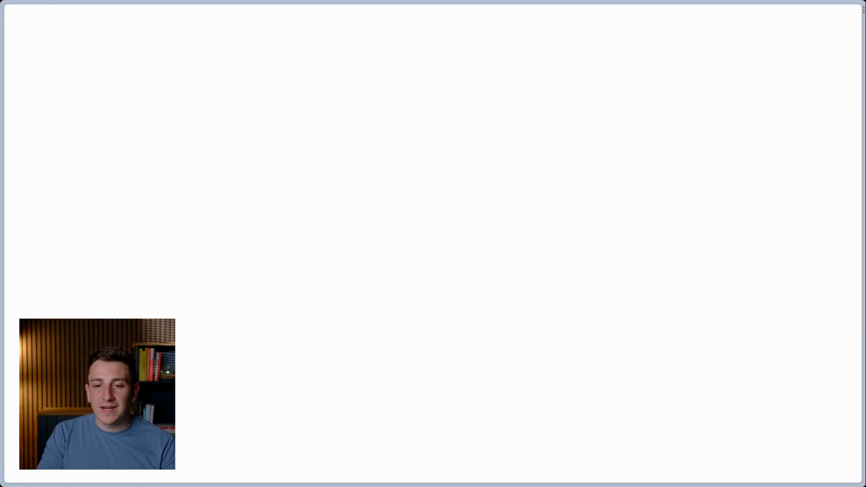
scroll(496, 279, down, 5)
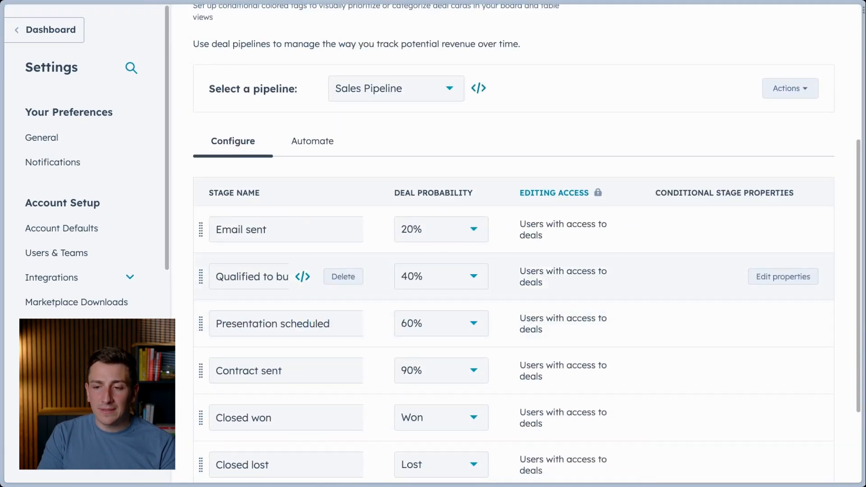
click(783, 230)
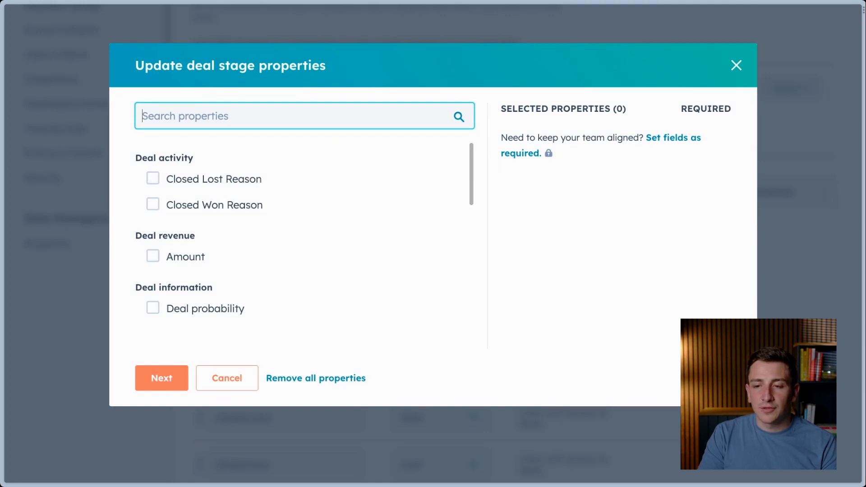
click(153, 256)
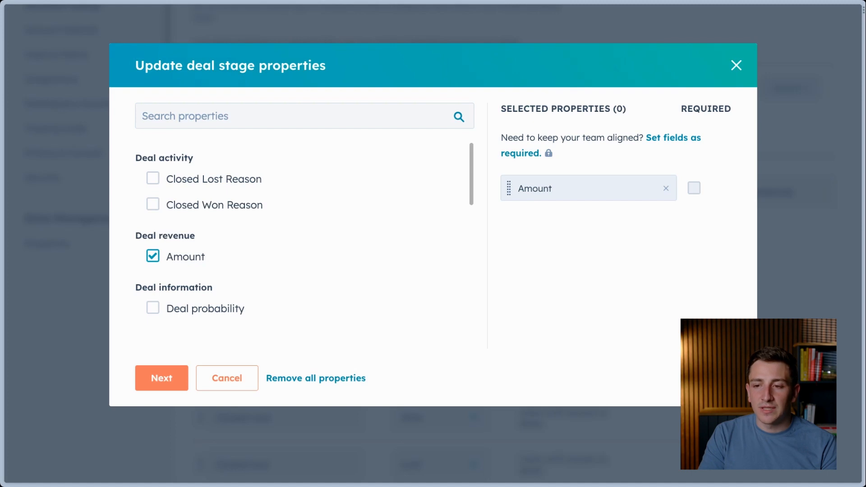
mouse_move(694, 188)
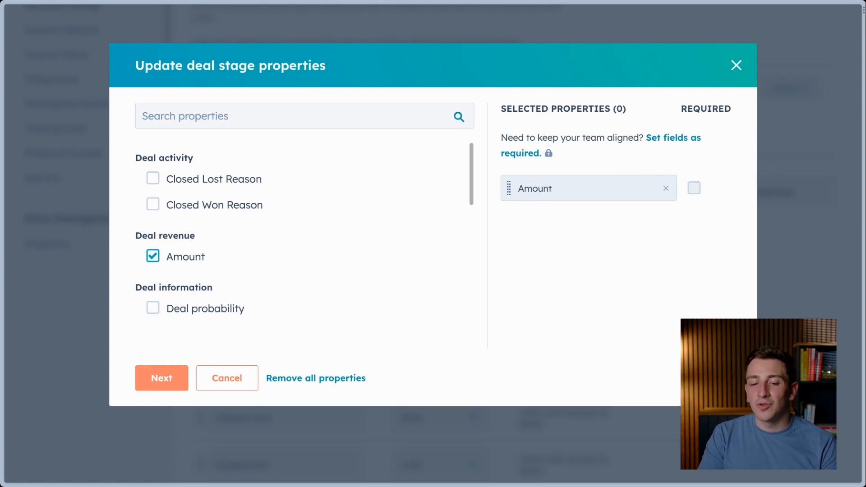
click(161, 378)
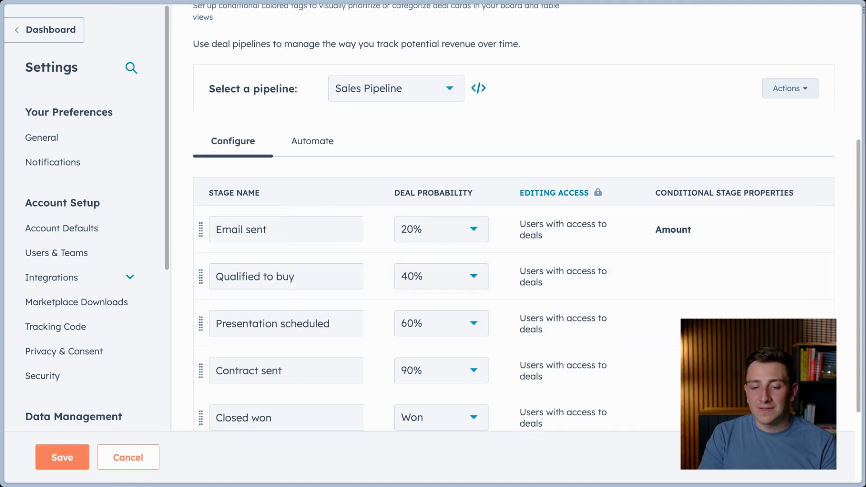
click(62, 456)
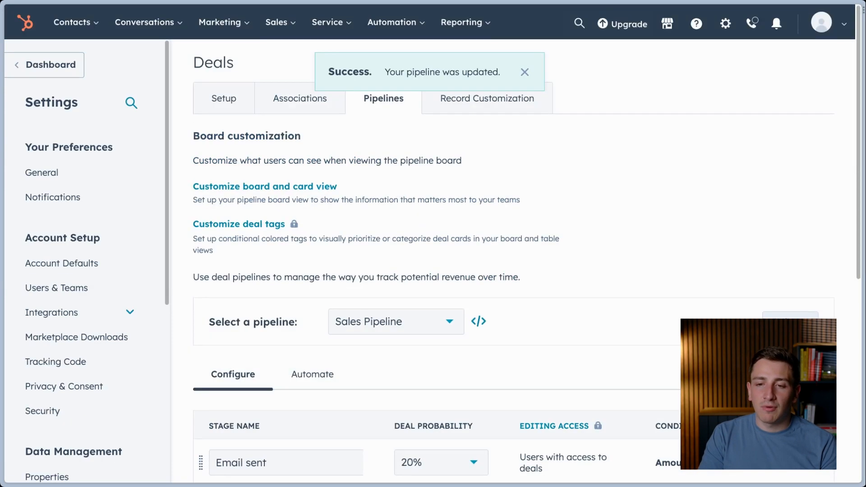
Step: On the deals board, move Hubspot, Inc. - New Deal to Email sent with an amount of 2.000 €, then return it to Presentation scheduled
click(280, 60)
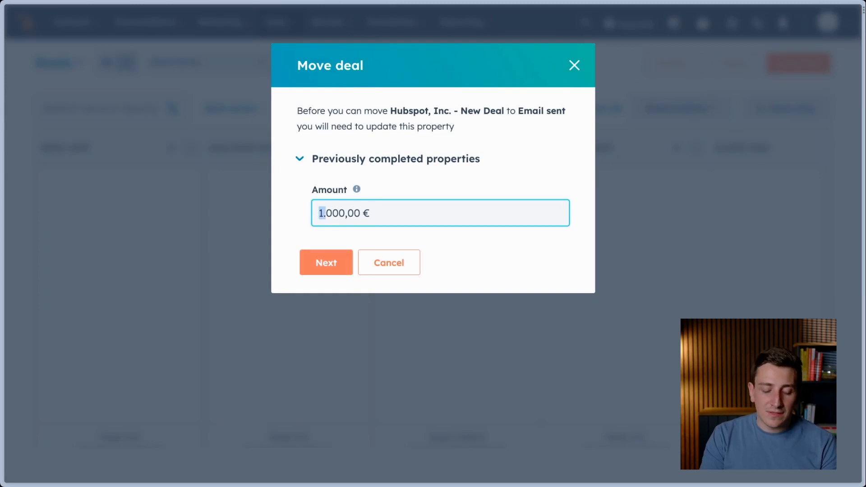
text(2)
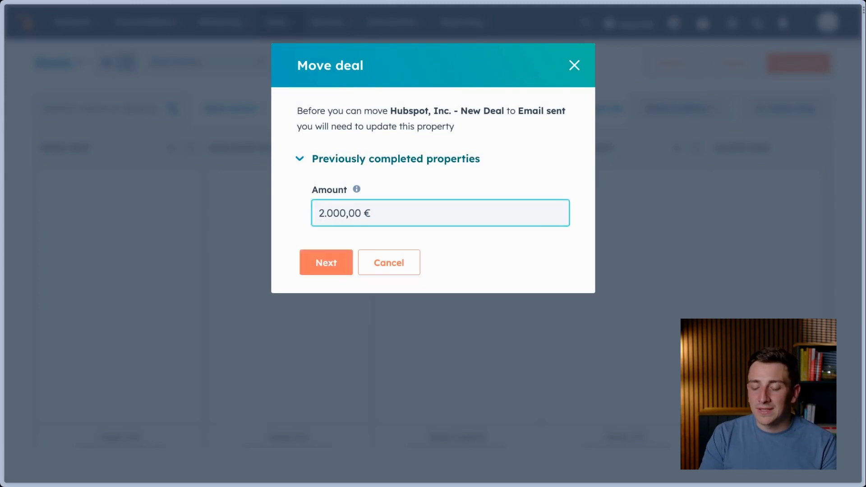
click(395, 159)
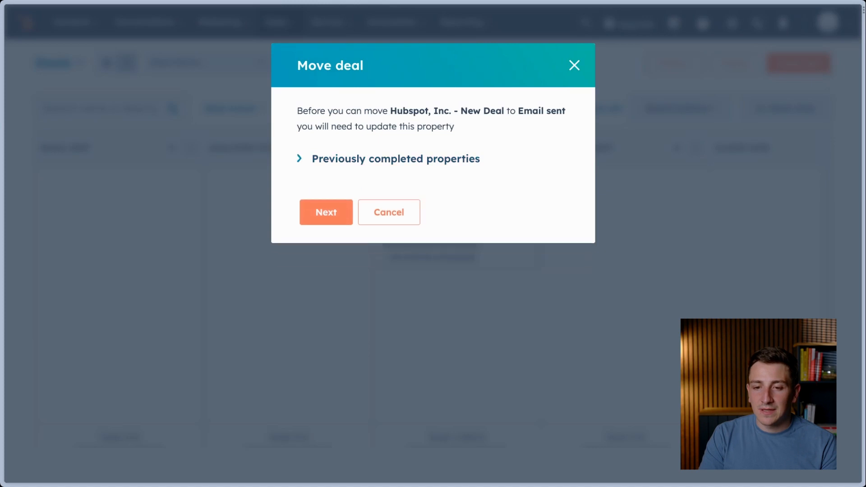
click(395, 158)
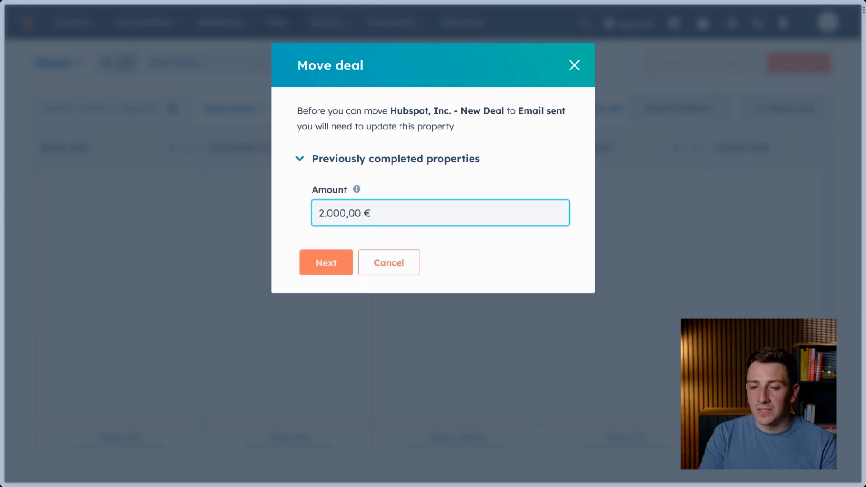
click(326, 263)
drag(108, 194, 388, 194)
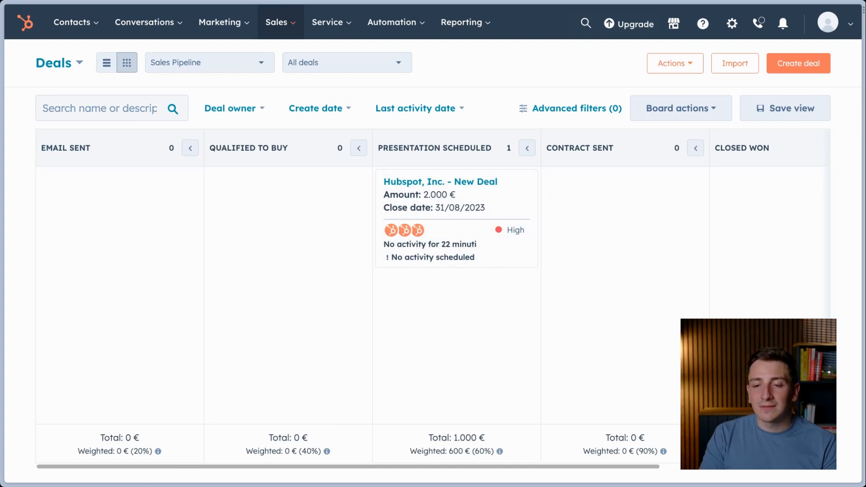
Step: Reopen the Sales Pipeline's stage settings and add Amount as a conditional property of the Qualified to buy stage
click(210, 62)
click(189, 156)
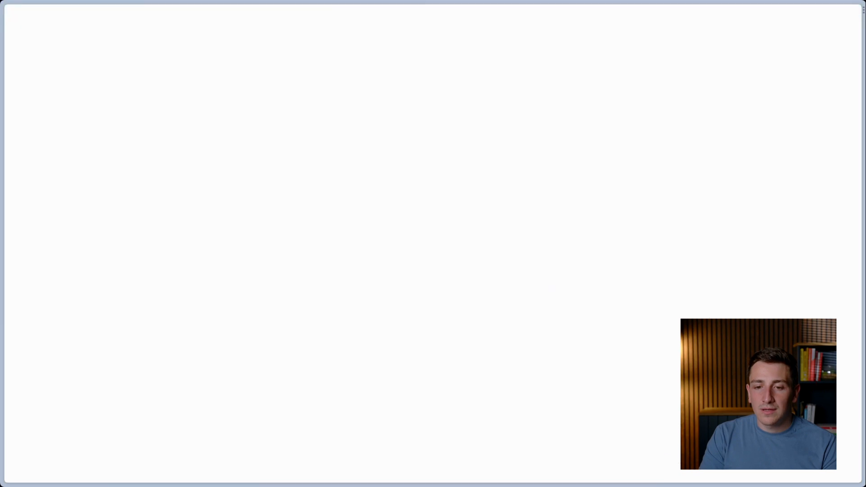
scroll(451, 361, down, 7)
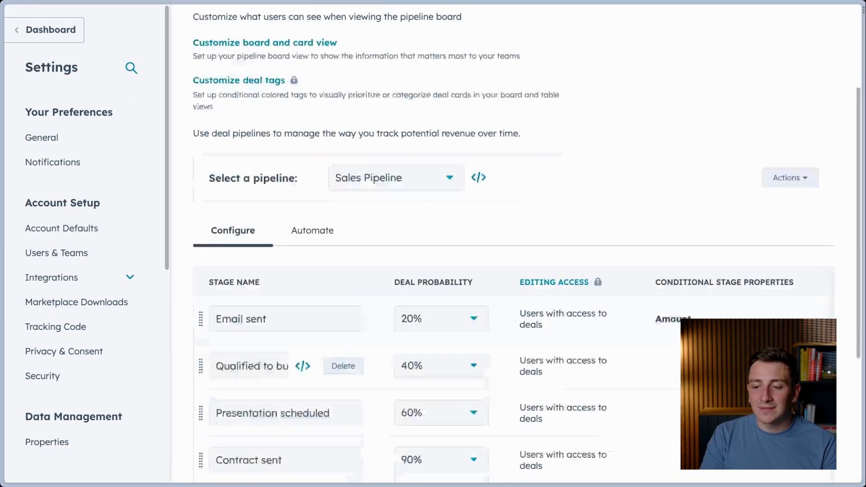
drag(703, 124, 794, 125)
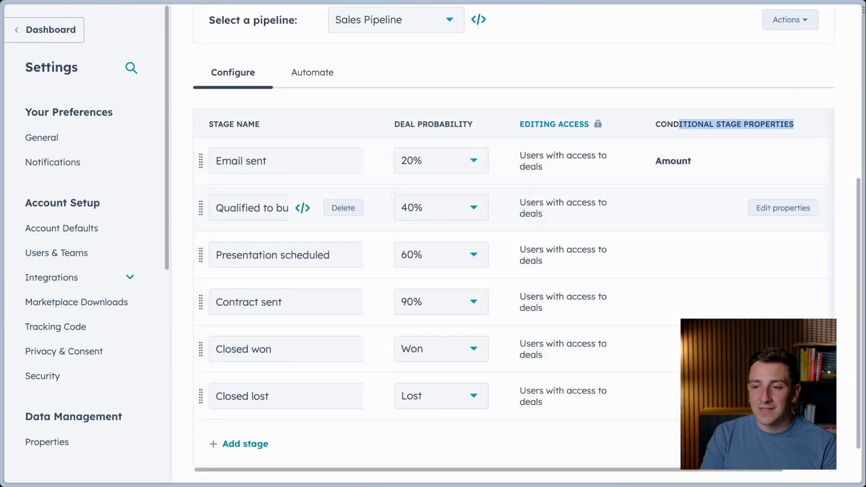
click(785, 207)
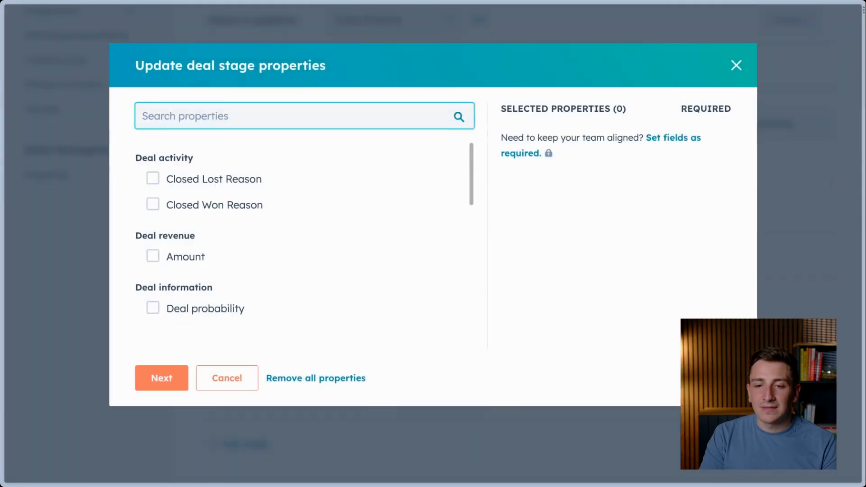
click(153, 256)
click(161, 378)
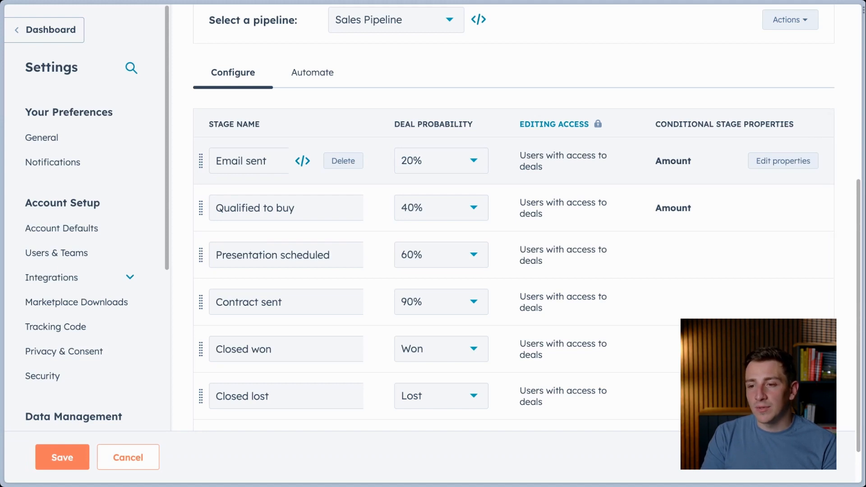
Step: Add Deal type to the conditional properties of the Qualified to buy stage
scroll(497, 244, up, 3)
scroll(496, 244, down, 4)
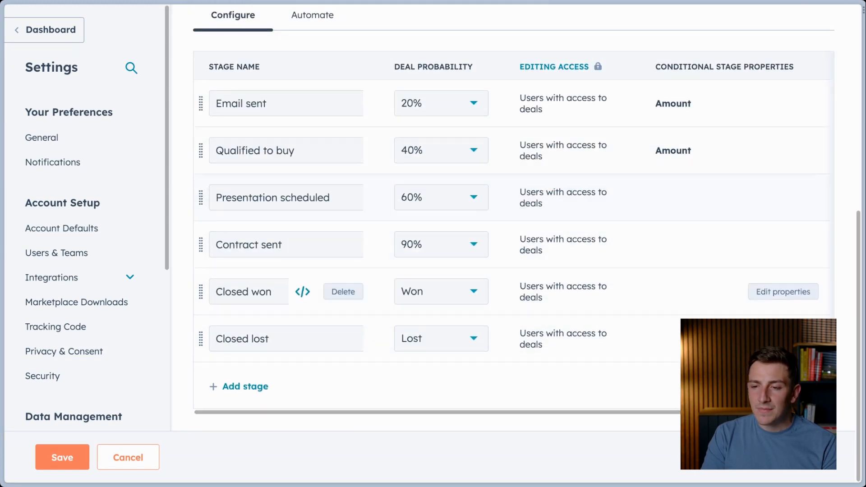
click(783, 150)
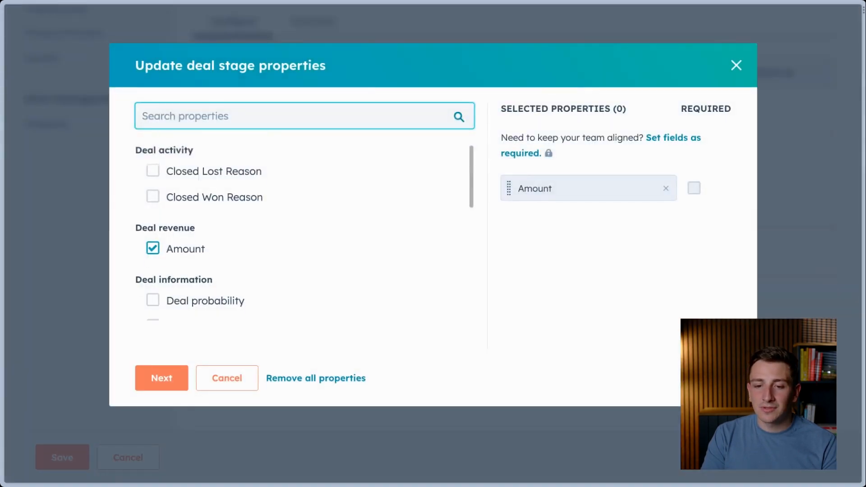
scroll(302, 225, down, 1)
scroll(302, 226, down, 3)
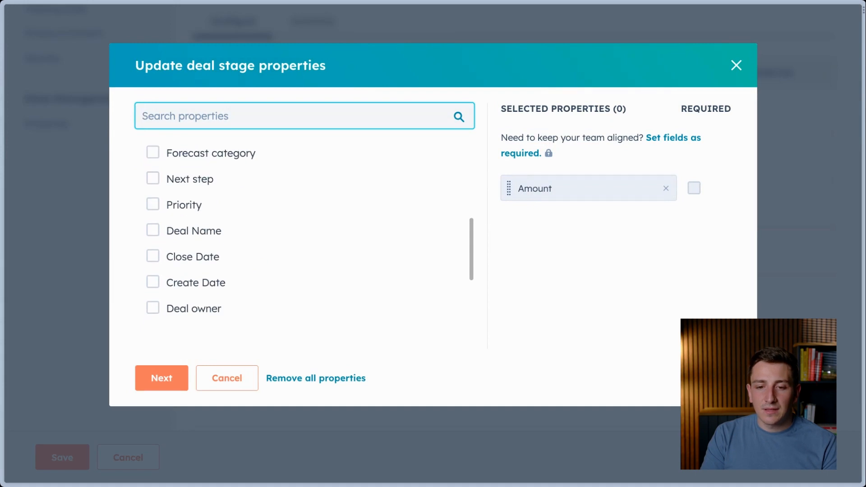
click(302, 226)
scroll(303, 230, up, 1)
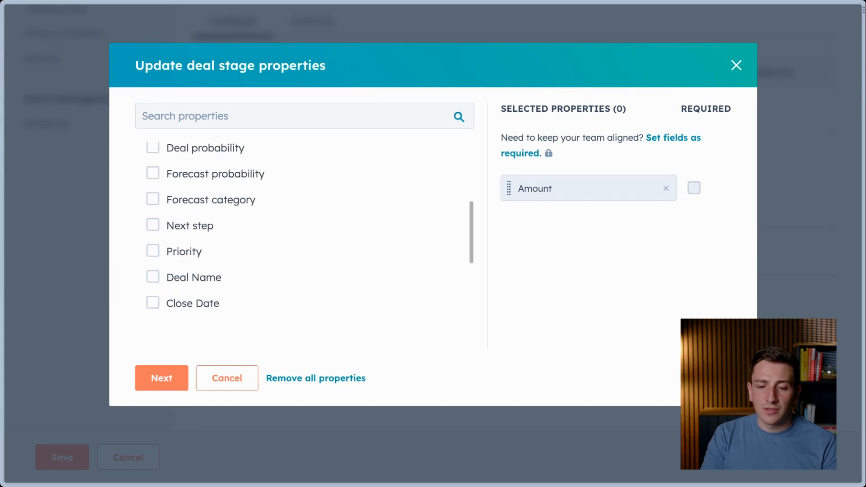
scroll(302, 230, down, 4)
click(153, 230)
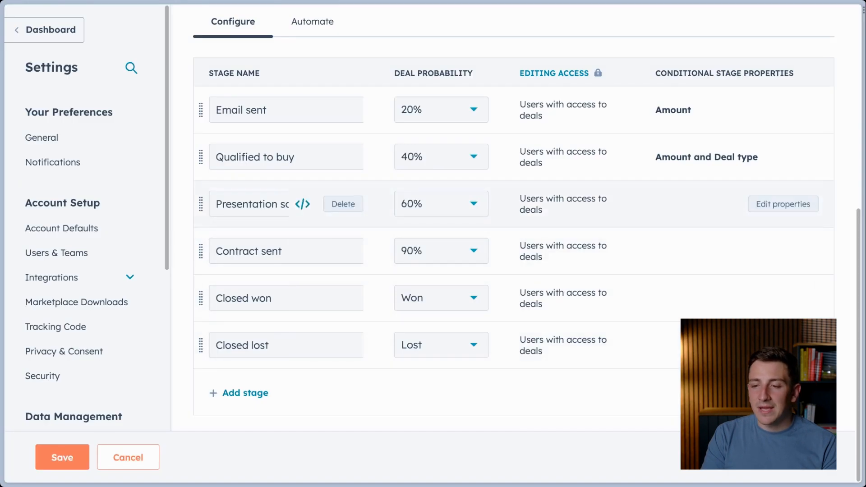
click(729, 203)
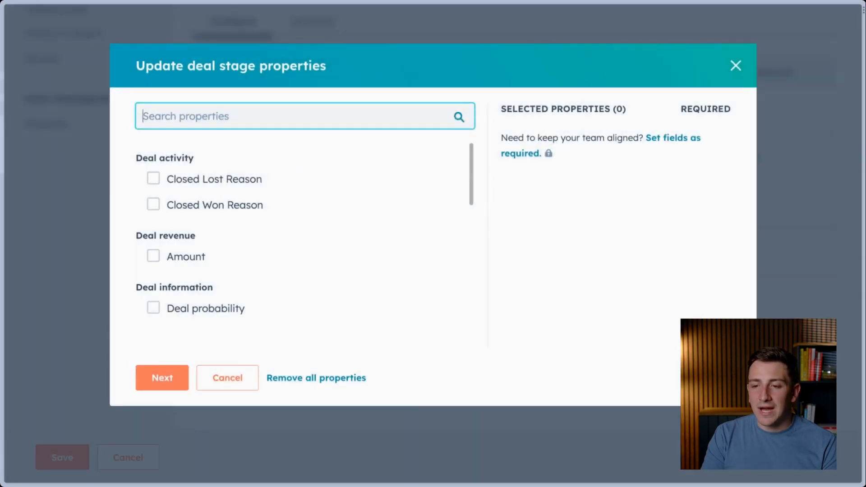
click(154, 255)
scroll(153, 252, down, 2)
click(153, 204)
click(153, 204)
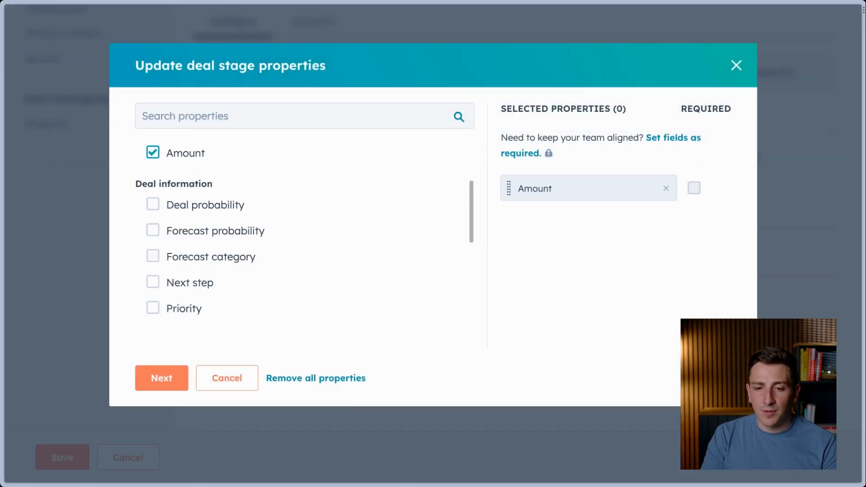
scroll(302, 230, down, 3)
scroll(303, 230, up, 3)
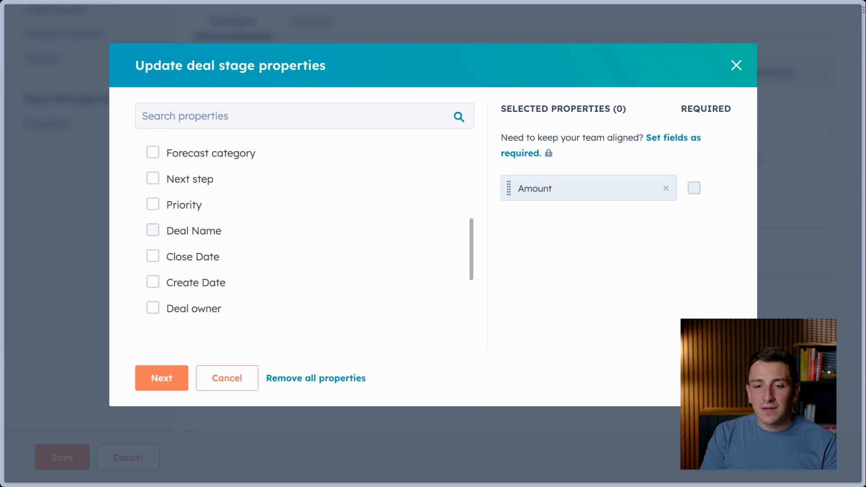
click(227, 378)
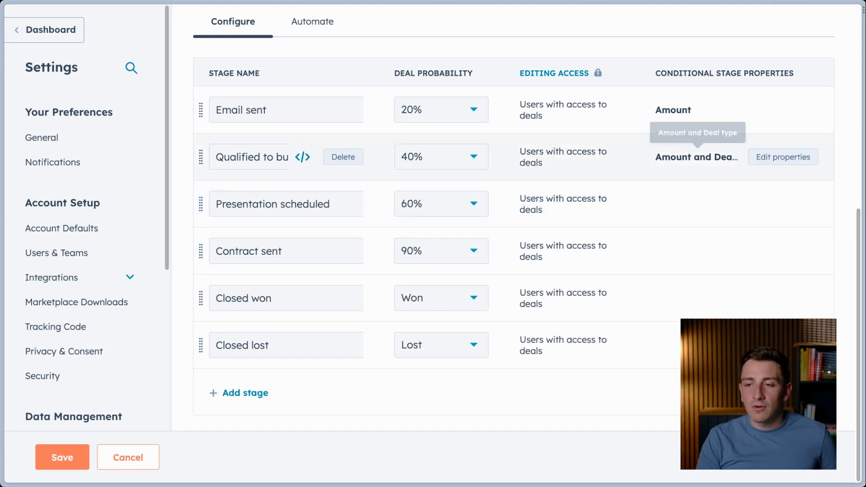
click(783, 157)
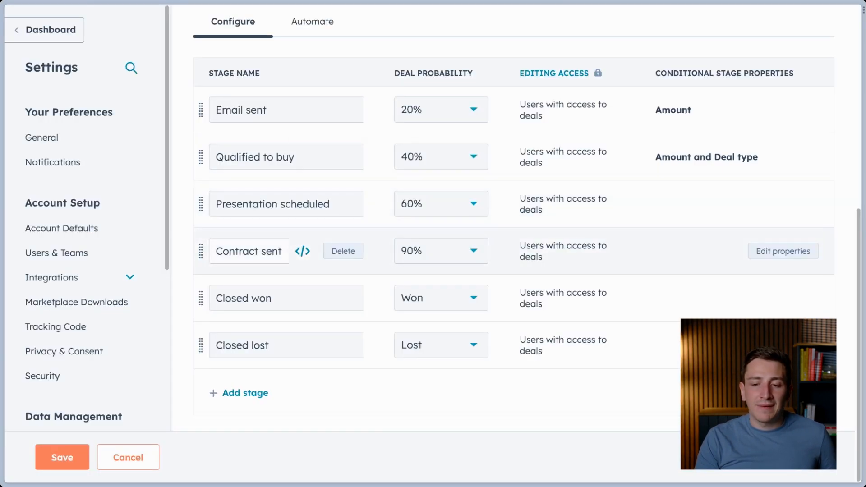
triple_click(244, 251)
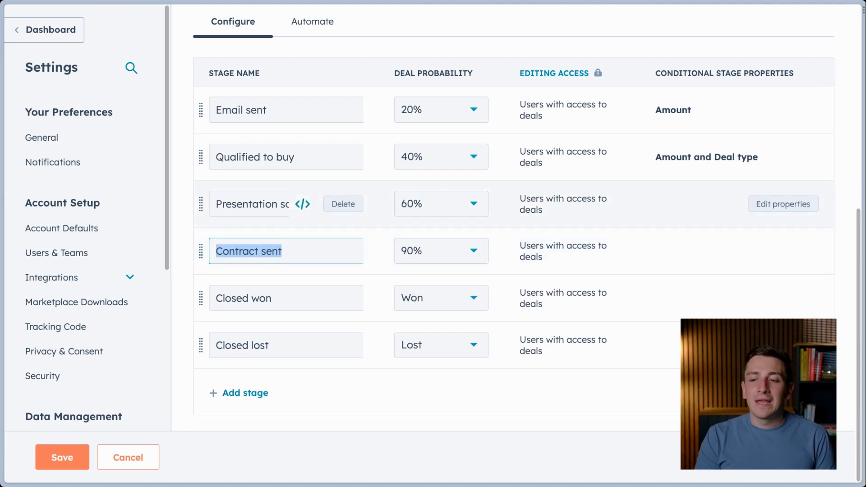
click(632, 157)
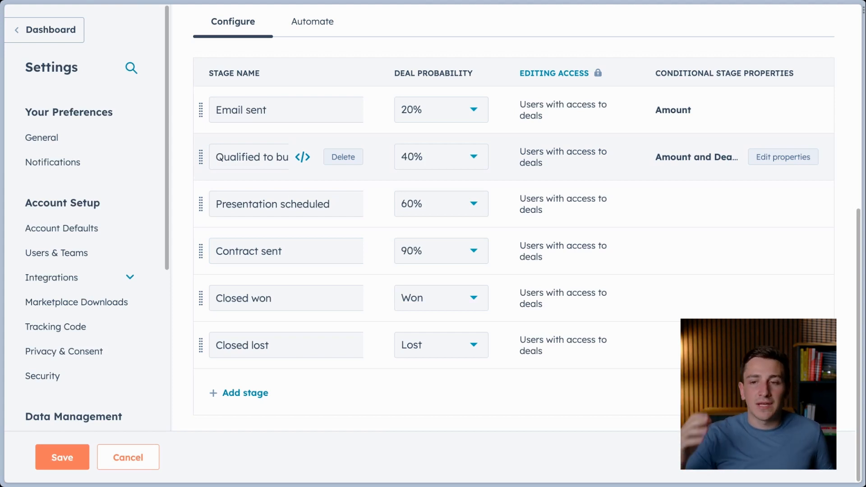
Step: Add Deal probability to the conditional properties of the Email sent stage
click(783, 110)
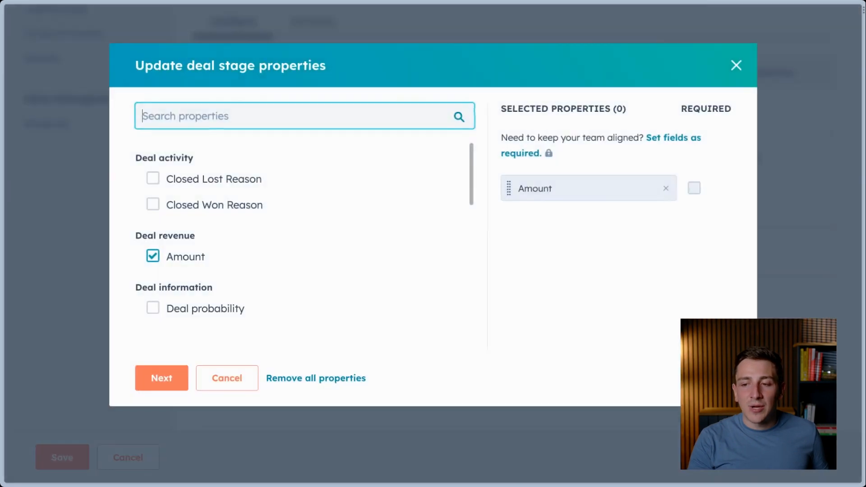
scroll(212, 230, down, 2)
click(153, 205)
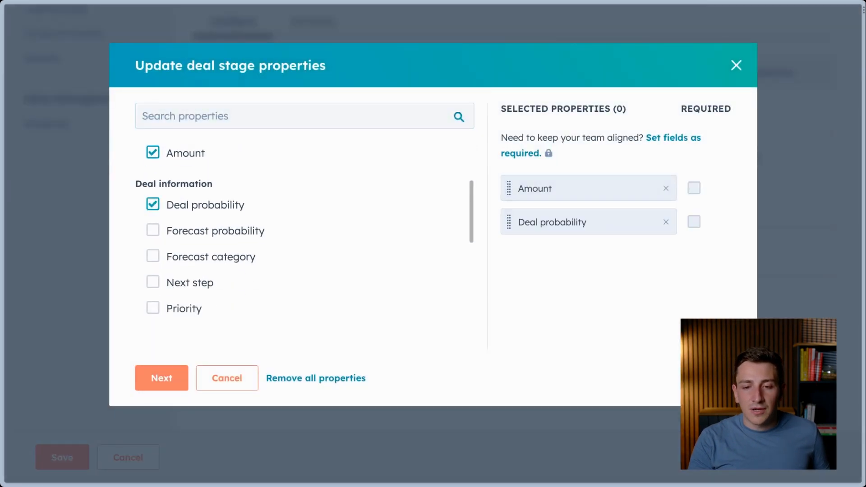
click(161, 378)
click(161, 378)
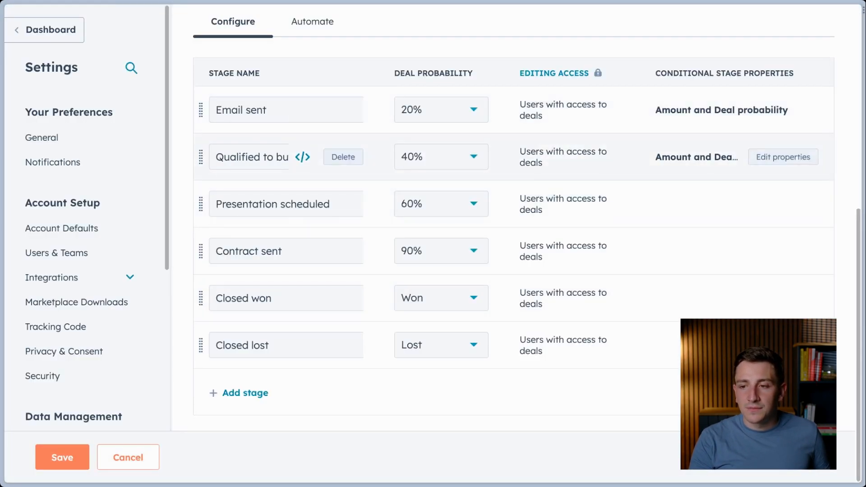
Step: Add Deal probability to the conditional properties of the Qualified to buy stage
click(783, 157)
scroll(180, 271, down, 2)
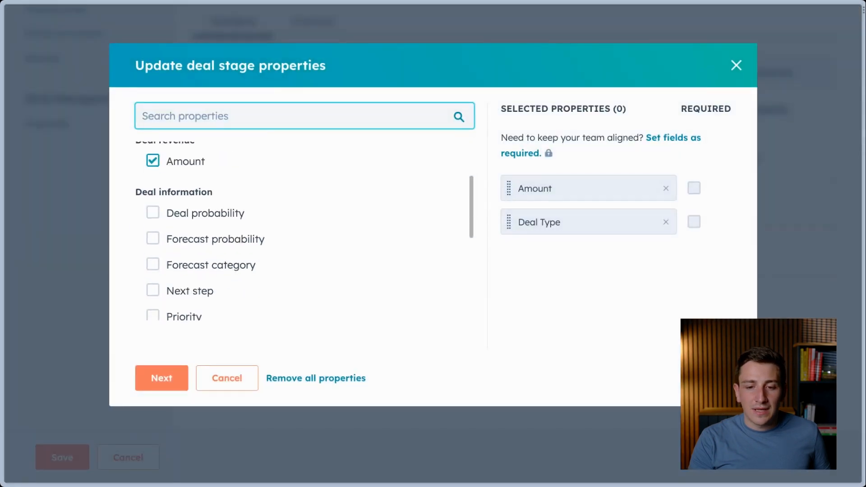
scroll(181, 271, up, 1)
click(153, 256)
scroll(153, 256, up, 1)
click(162, 378)
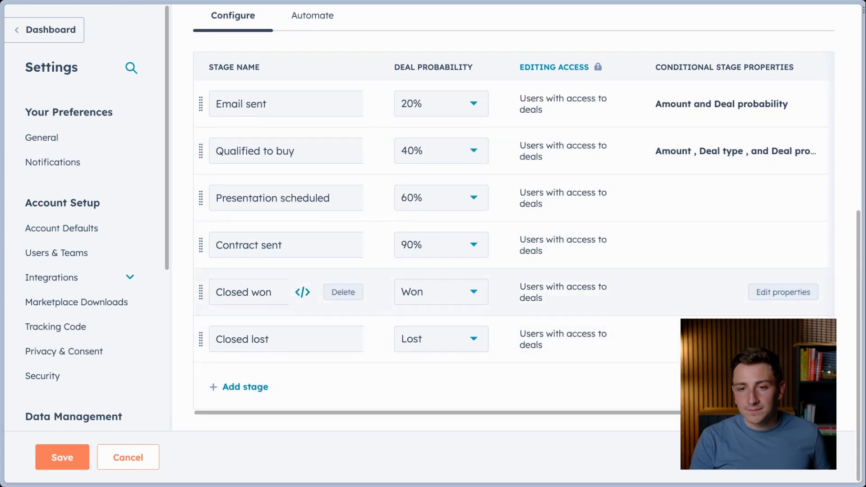
Step: Switch to the Sales Pipeline's automation settings, discarding the unsaved stage configuration changes
scroll(316, 288, up, 5)
click(313, 237)
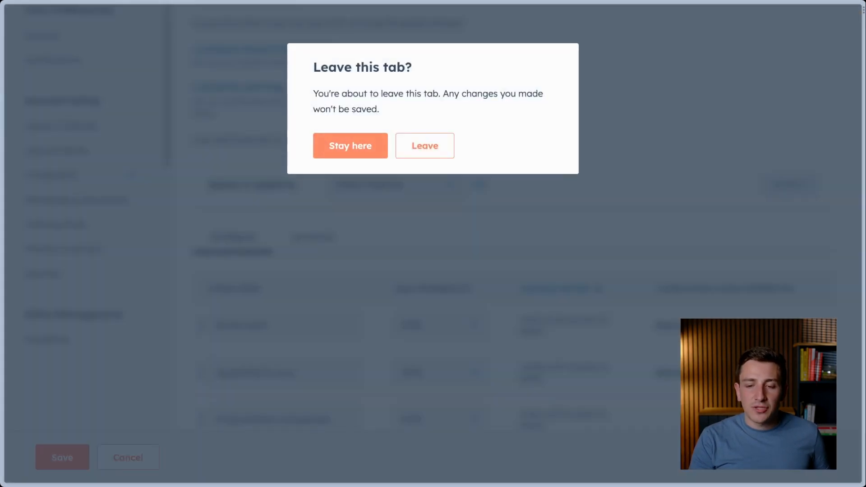
click(425, 146)
scroll(433, 171, up, 2)
scroll(514, 244, down, 5)
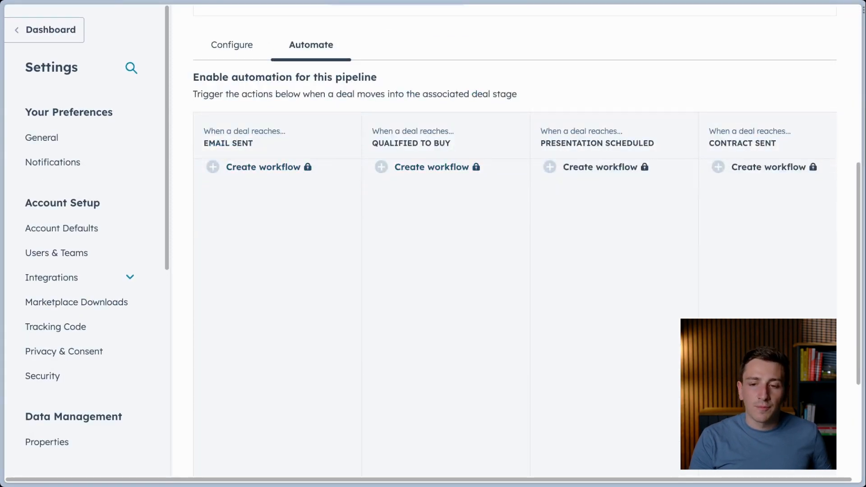
Step: Review the workflow triggers offered for each deal stage, from Qualified to buy through Contract sent to Closed lost
drag(379, 131, 439, 143)
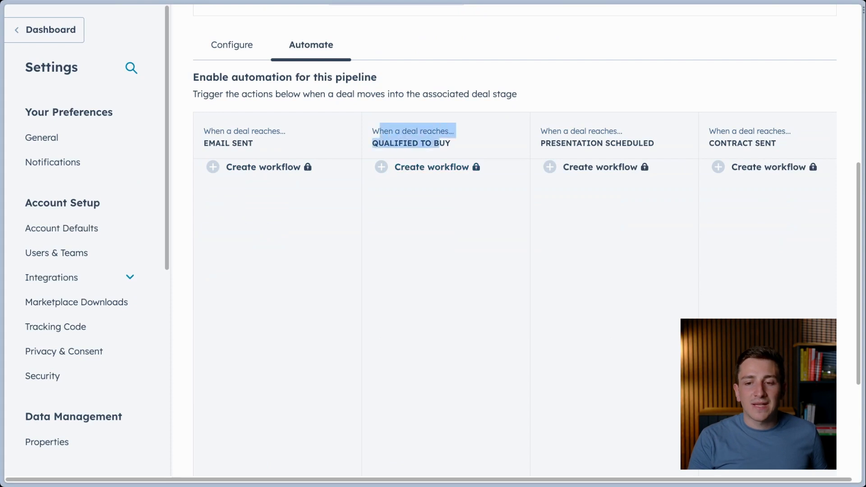
click(439, 144)
drag(720, 143, 776, 144)
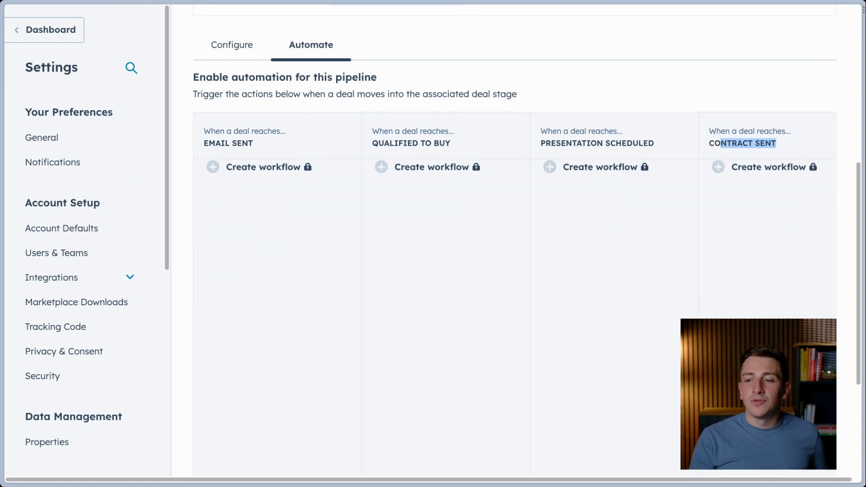
scroll(515, 293, right, 5)
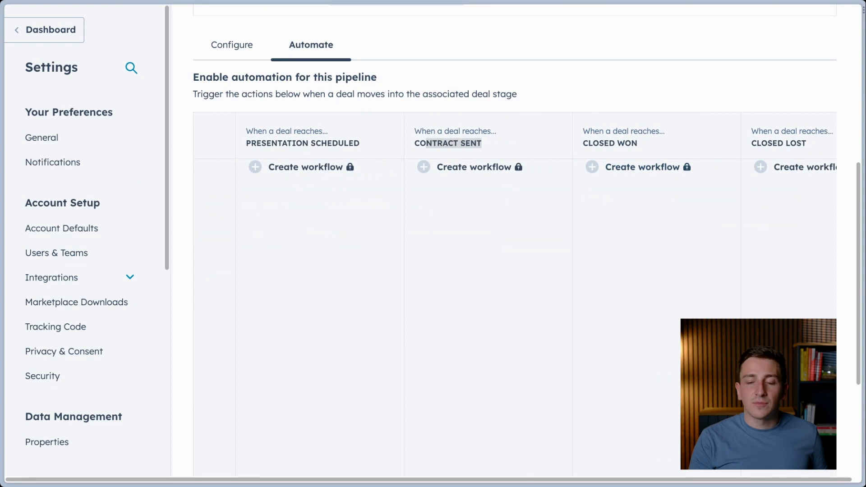
drag(589, 131, 660, 132)
drag(712, 141, 807, 151)
click(637, 203)
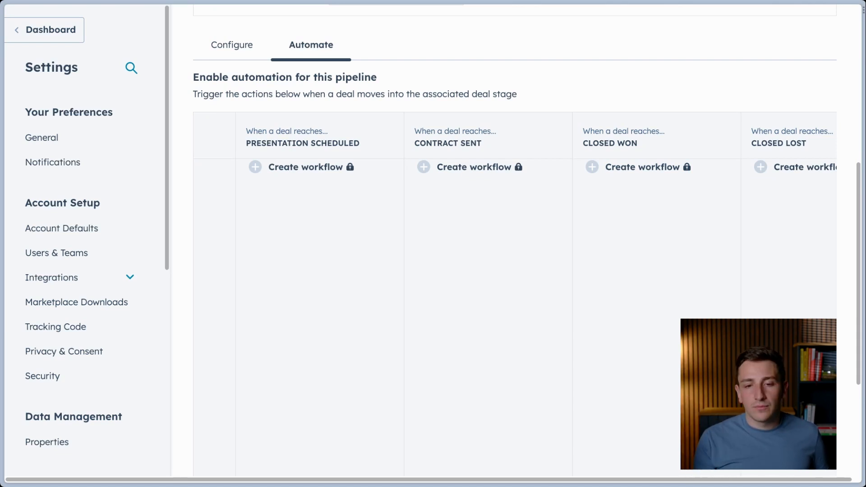
Step: Check which deal pipelines can be selected and whether another can be created
scroll(514, 253, down, 1)
scroll(514, 253, up, 8)
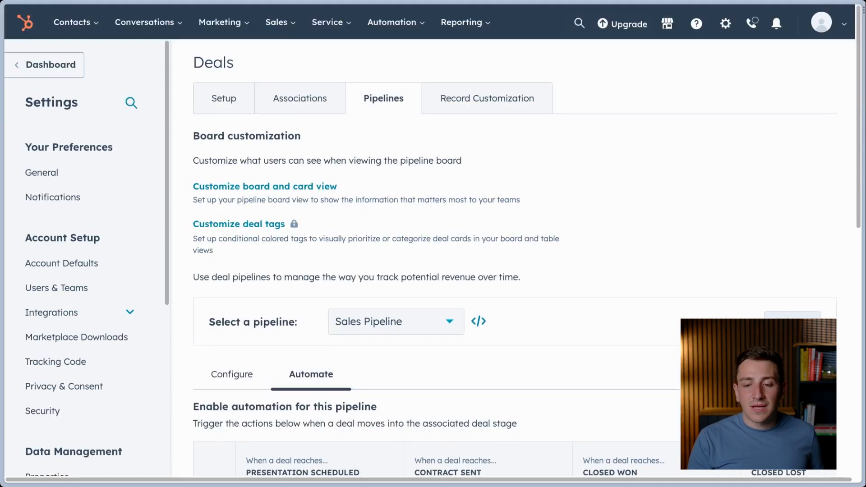
click(396, 322)
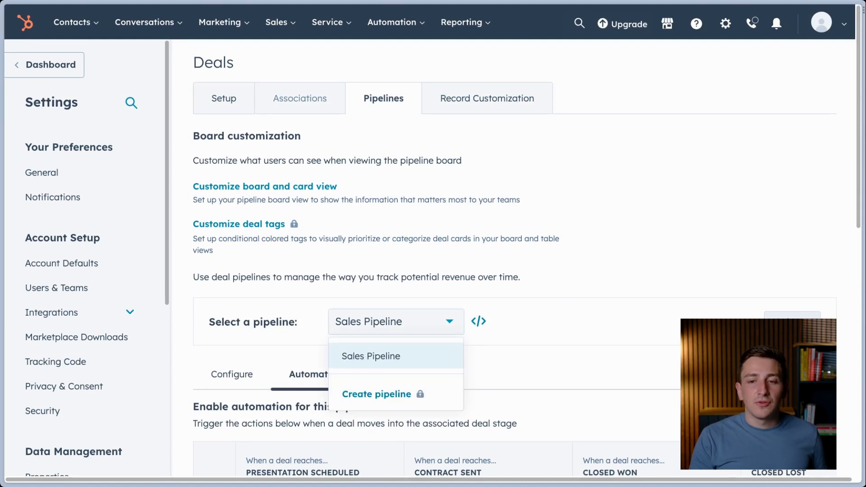
key(Escape)
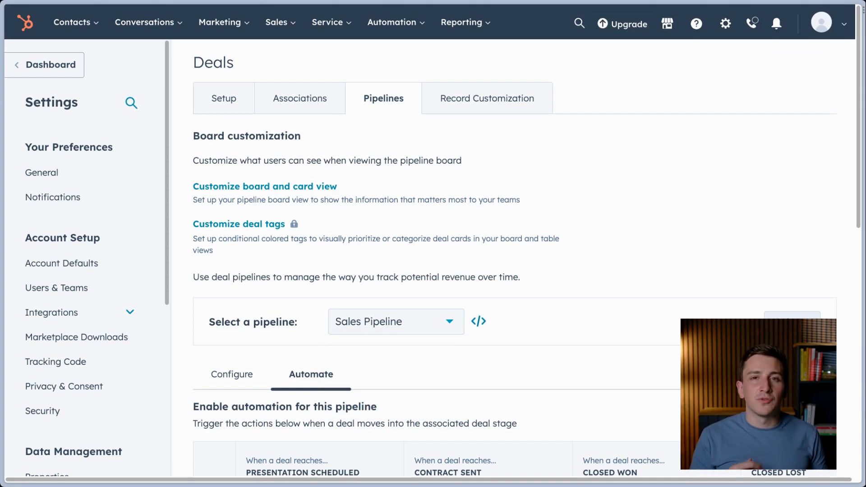
Step: Open the Record Customization settings for deals and review the options for tabs, sidebars and cards
mouse_move(276, 22)
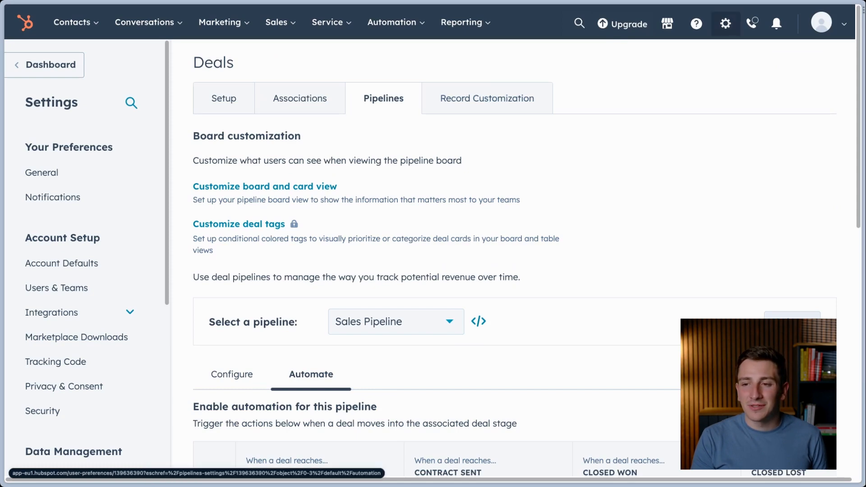
click(487, 99)
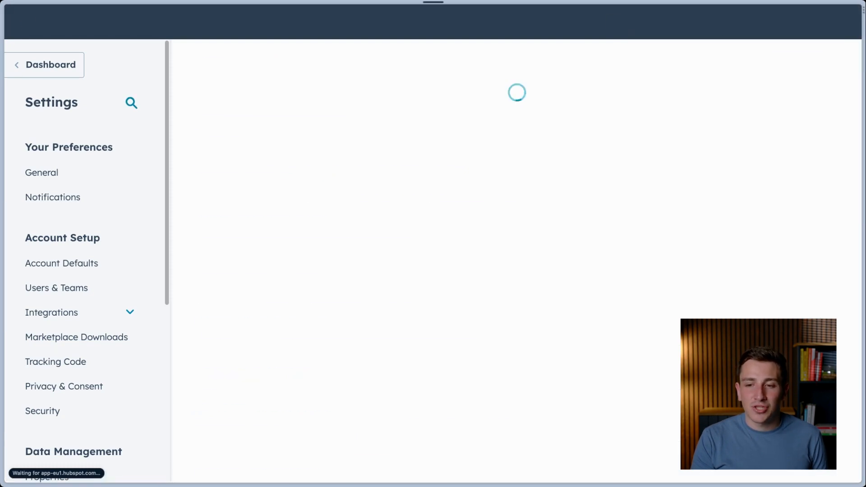
scroll(323, 220, down, 3)
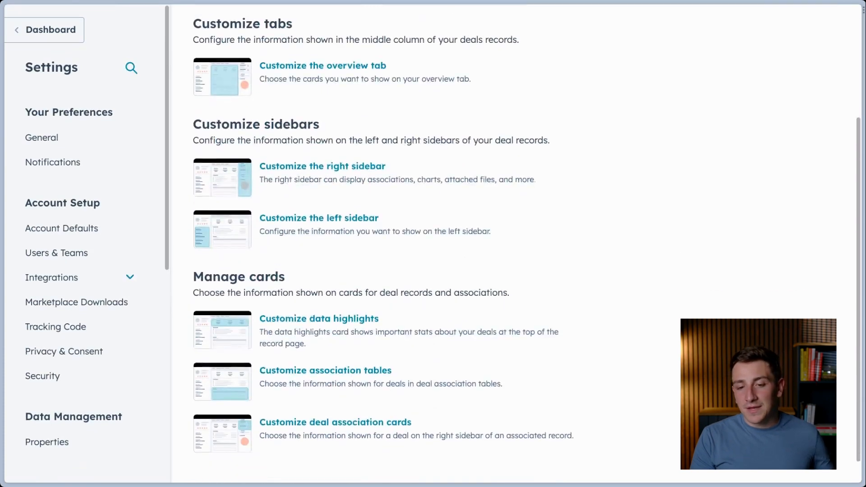
scroll(323, 220, up, 3)
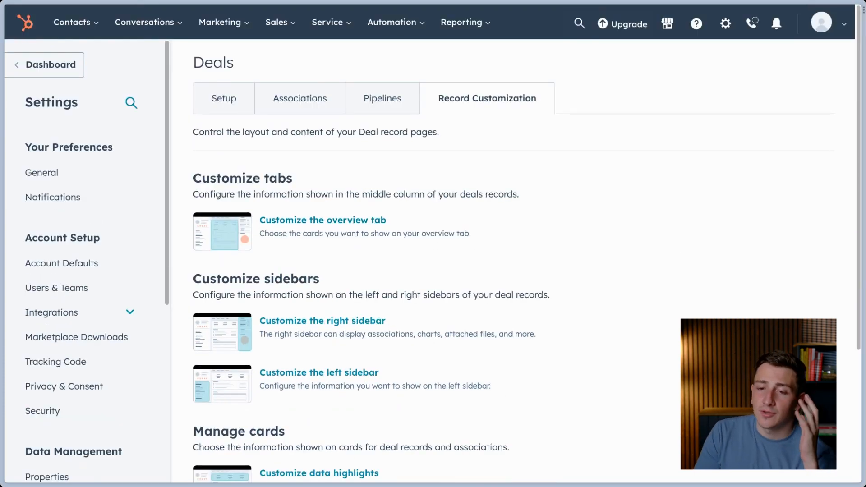
scroll(323, 220, down, 1)
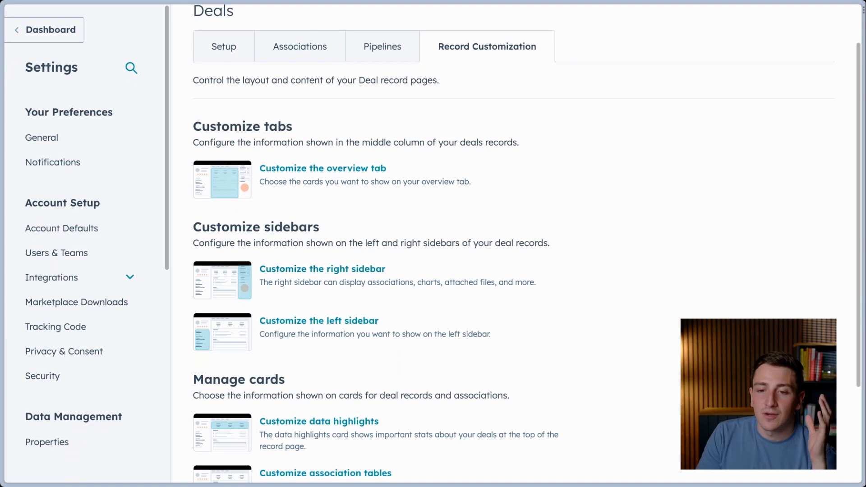
scroll(514, 244, down, 3)
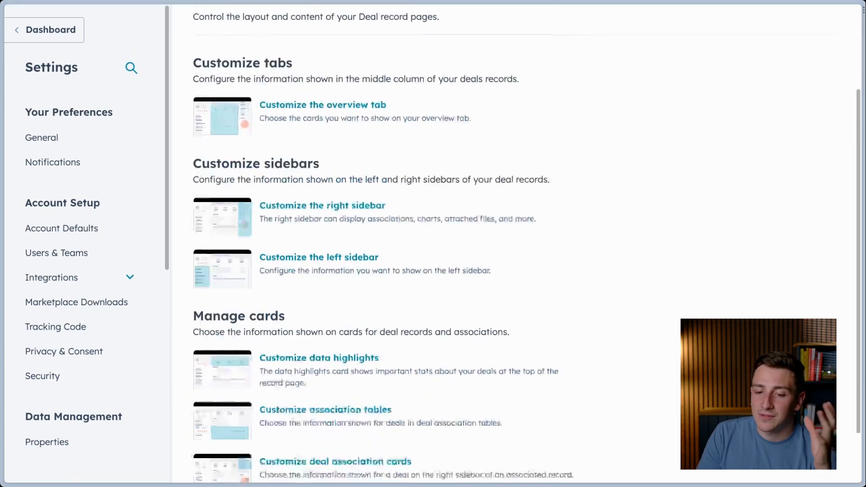
scroll(514, 244, up, 2)
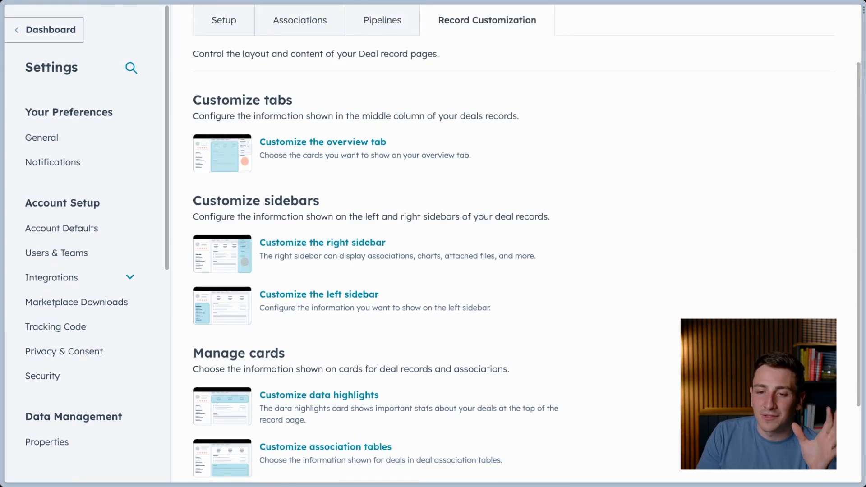
Step: Inspect the right sidebar customization for deal records, then return to the Record Customization options
click(322, 242)
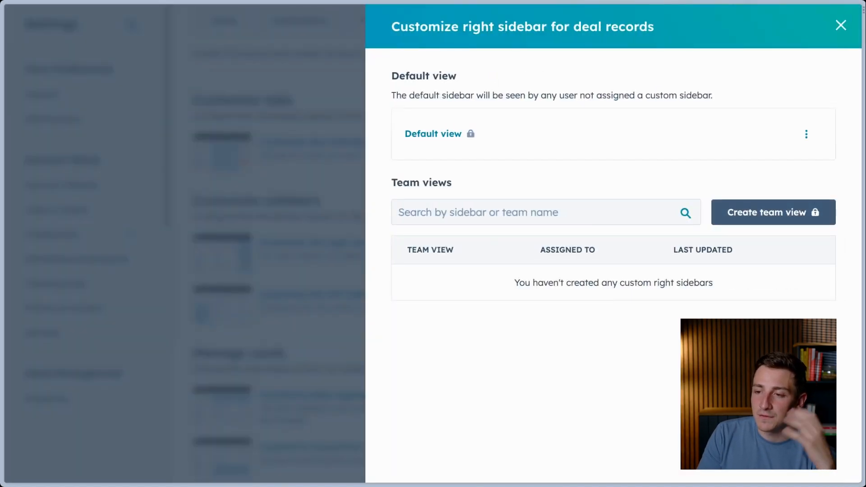
click(806, 134)
click(806, 134)
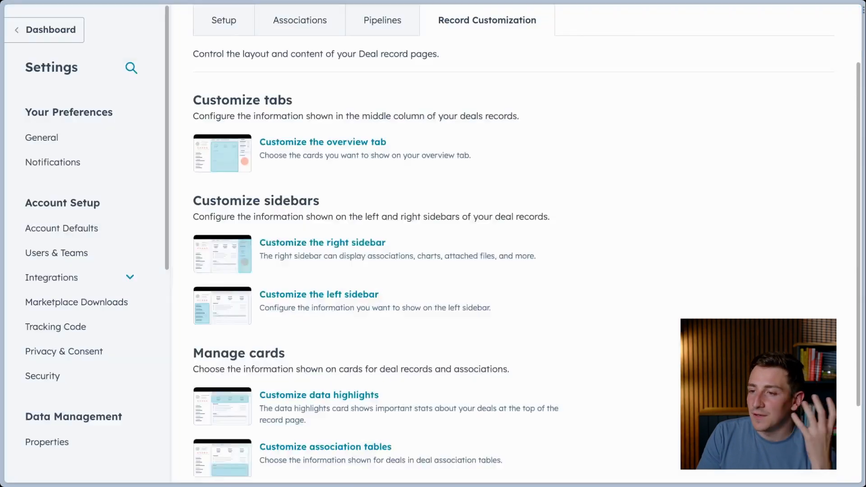
scroll(451, 271, down, 3)
scroll(451, 270, up, 3)
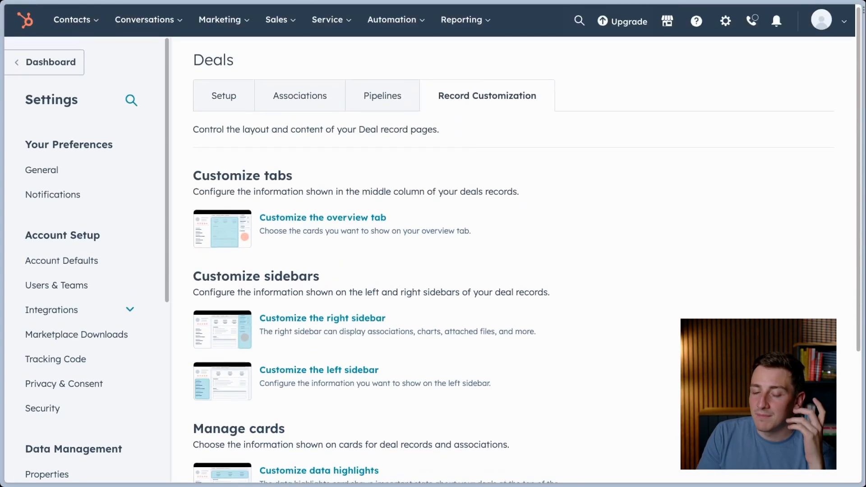
Step: Open the sales Tasks page and look through the columns of the task table
click(280, 22)
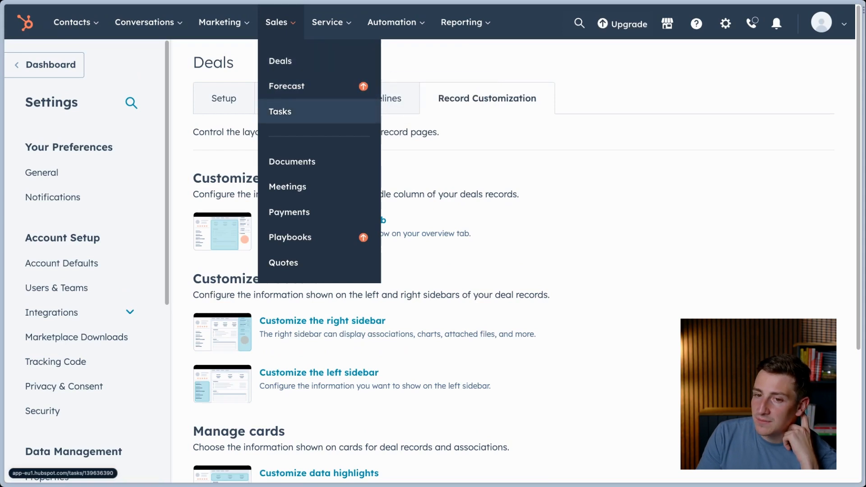
click(280, 111)
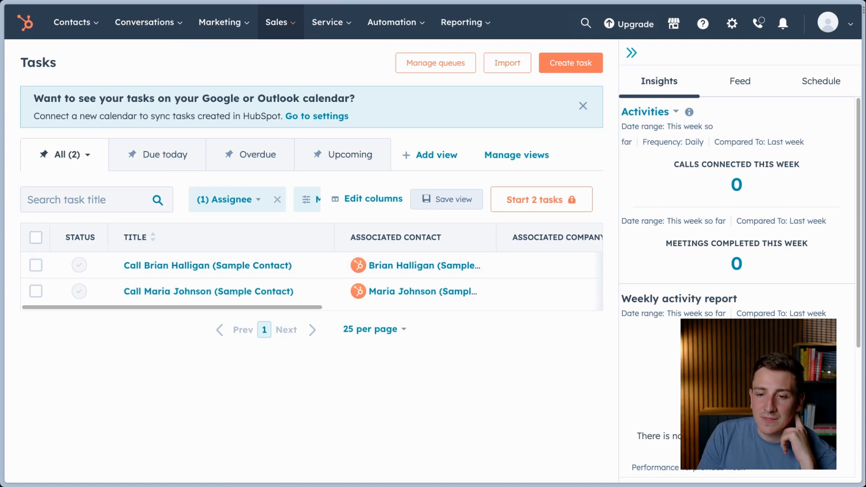
scroll(207, 290, right, 10)
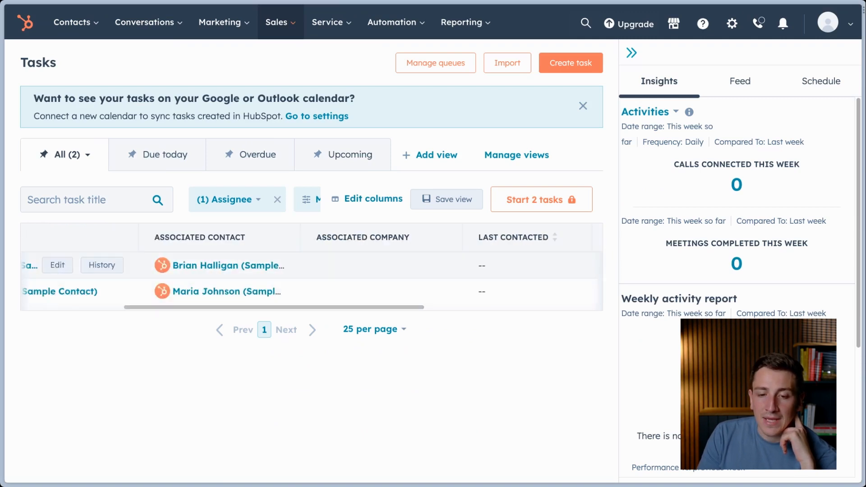
scroll(271, 291, left, 10)
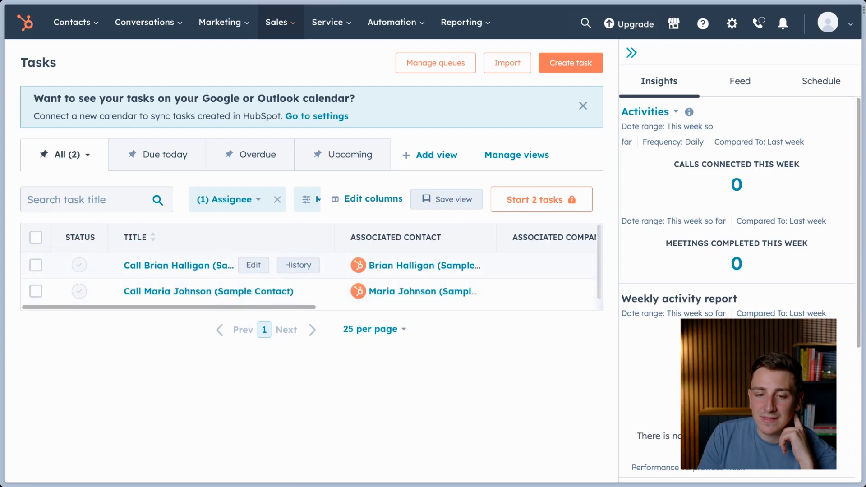
Step: Open the task queues and select the Calls - Priority queue to view its available actions, then clear the selection
click(436, 63)
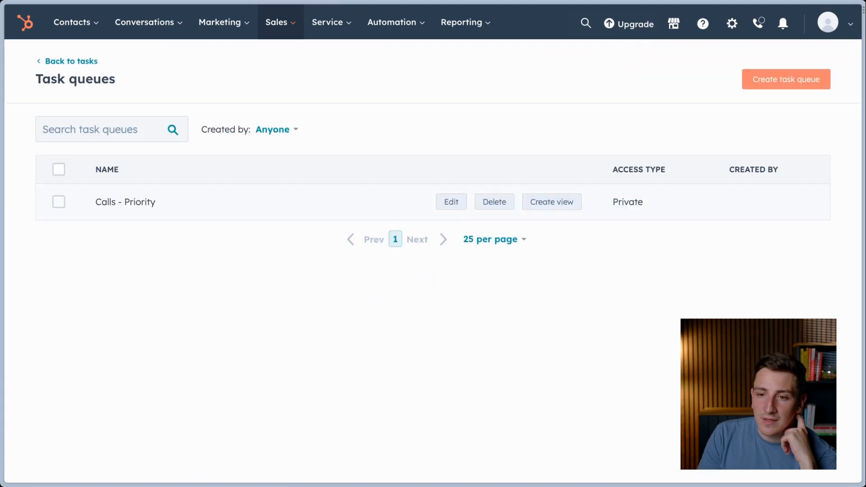
click(59, 202)
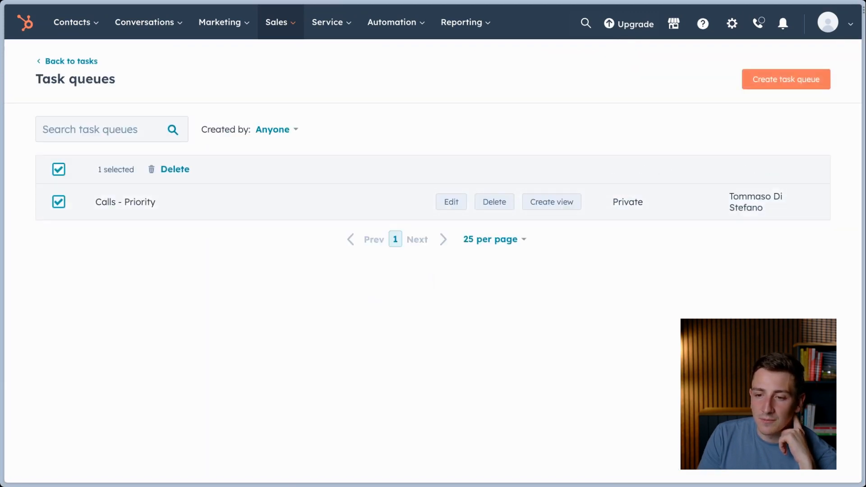
click(59, 202)
click(58, 202)
click(58, 202)
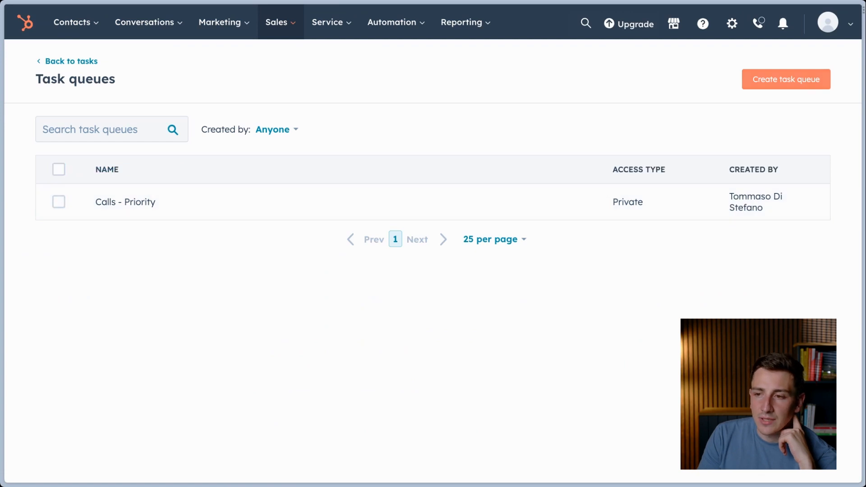
Step: Return to the task list and select all tasks to view the available bulk actions
click(72, 61)
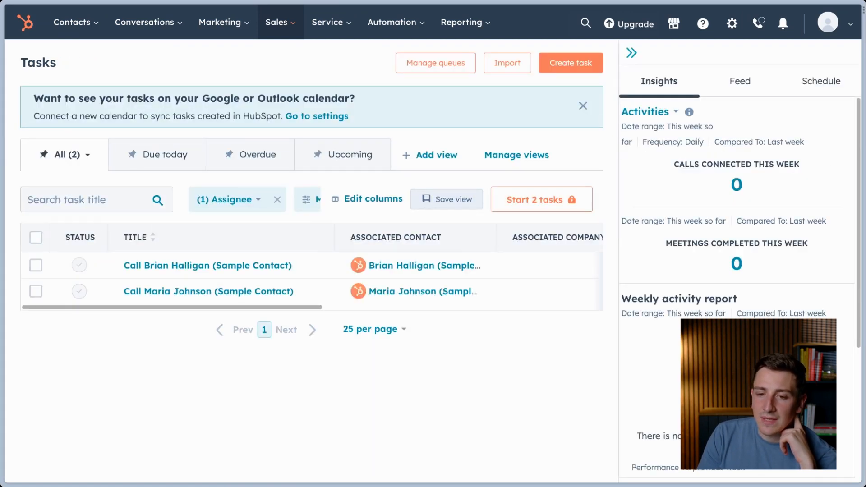
click(36, 238)
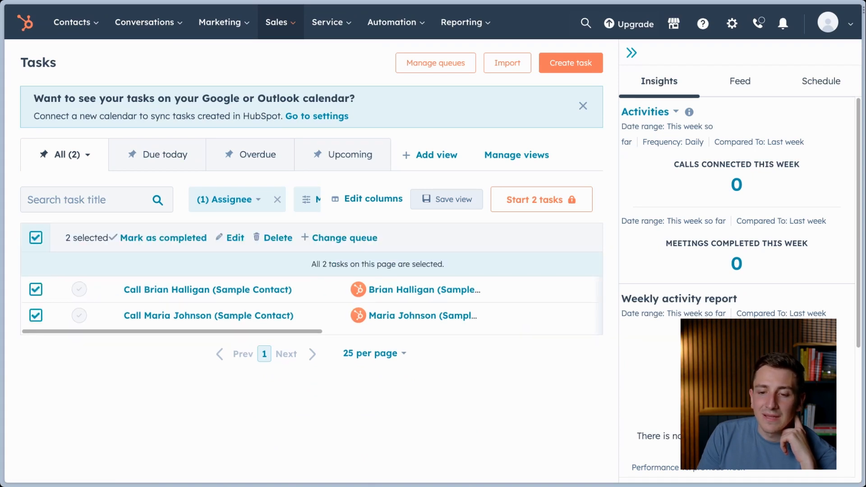
click(35, 237)
click(35, 237)
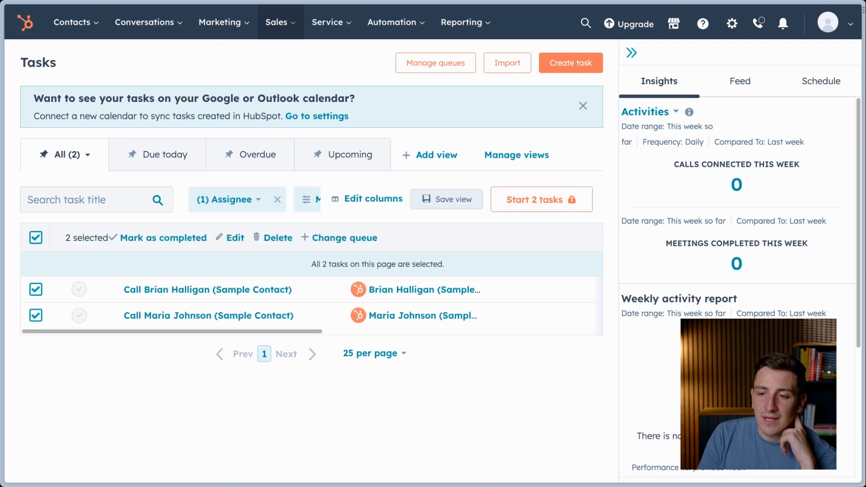
click(35, 237)
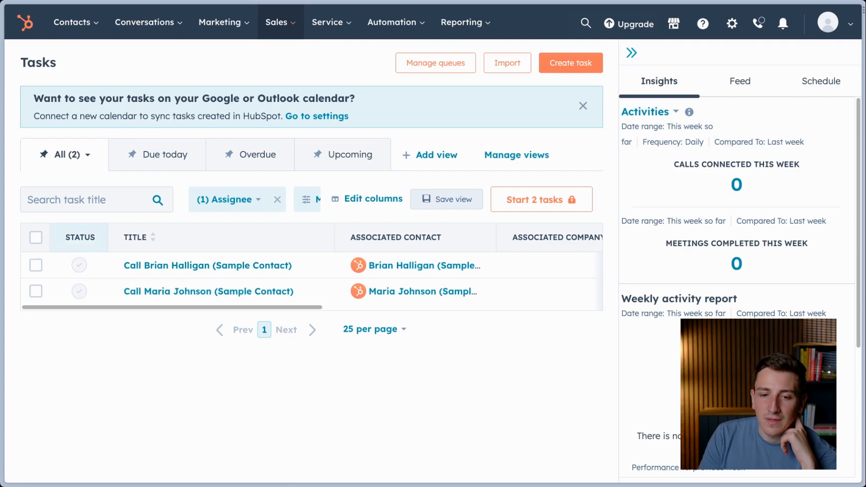
click(36, 238)
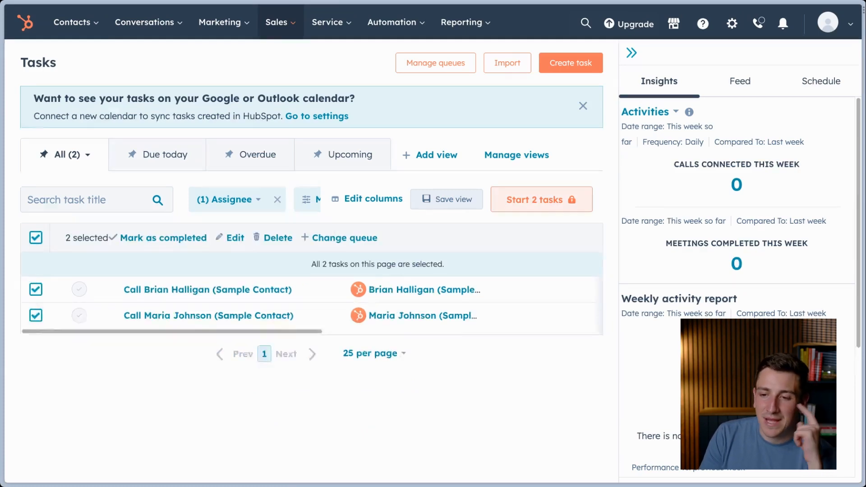
Step: Open the first sample contact's call task, view the calling option on the contact record, and dismiss it
click(541, 200)
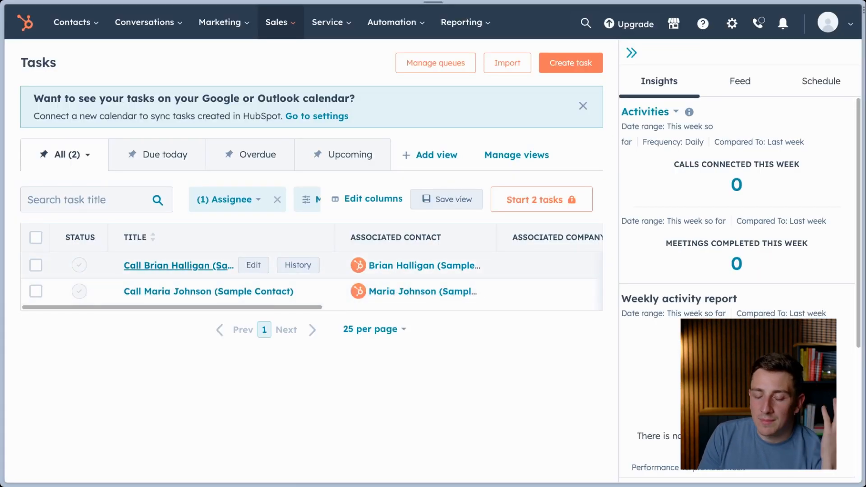
click(178, 265)
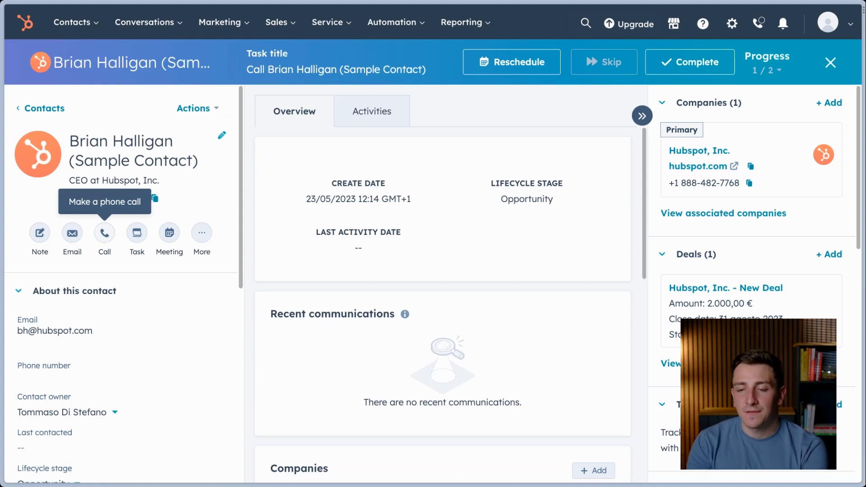
click(104, 232)
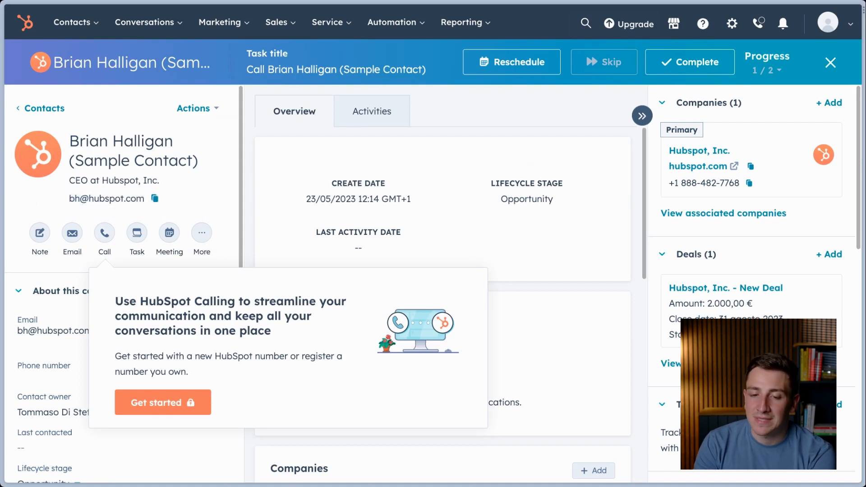
key(Escape)
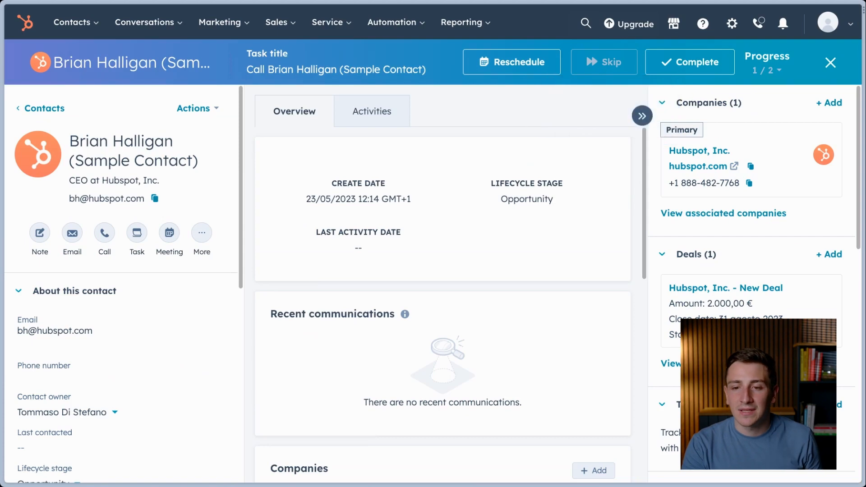
Step: Start a new note on the sample contact's record reading "He is not interested in product X"
click(372, 112)
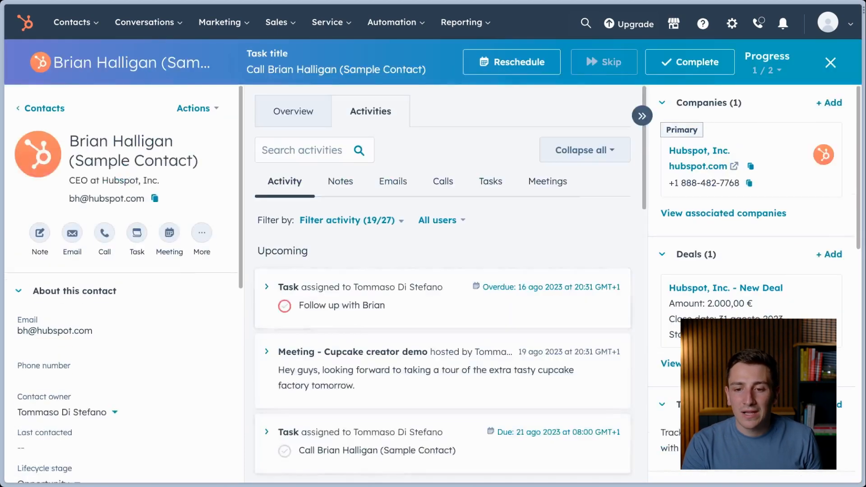
click(338, 181)
click(603, 217)
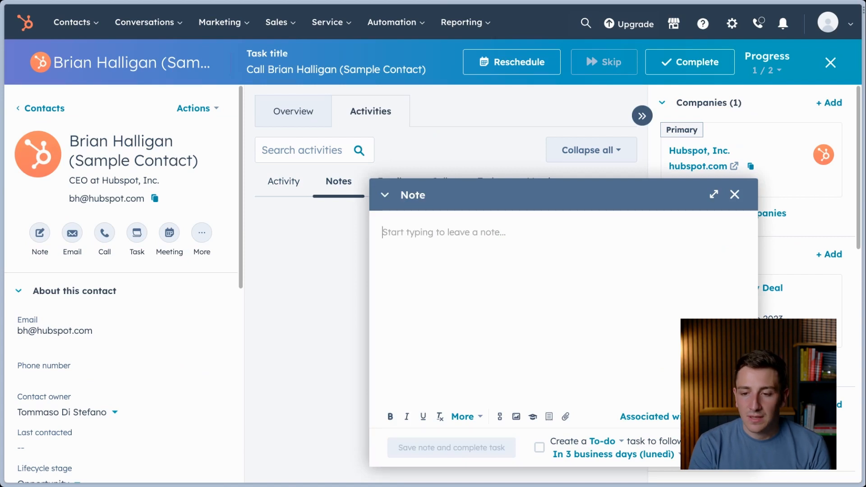
text(He is not in)
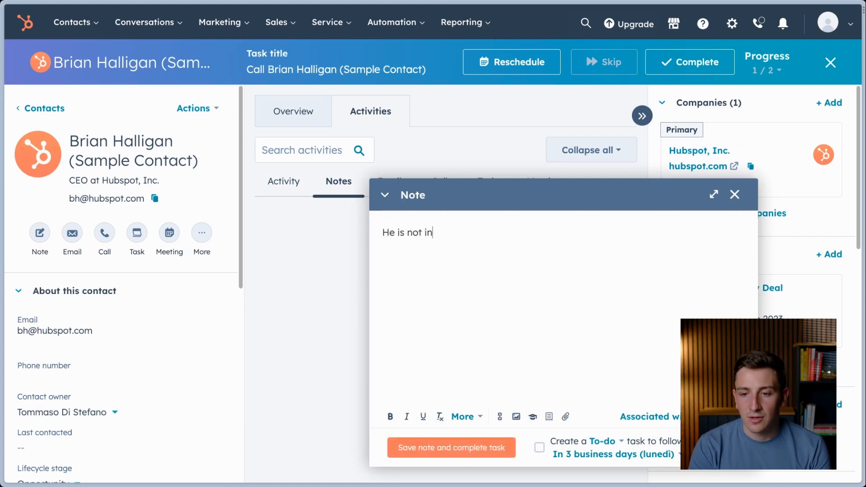
text(terested in pro)
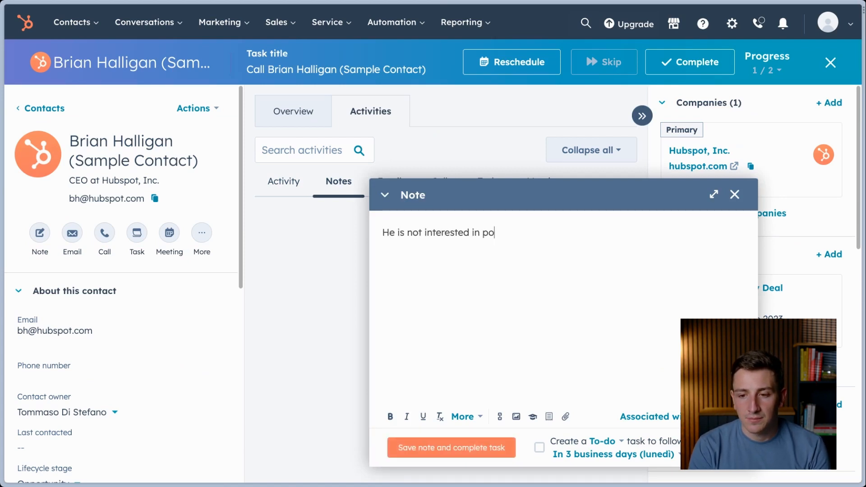
text(duct X)
key(Return)
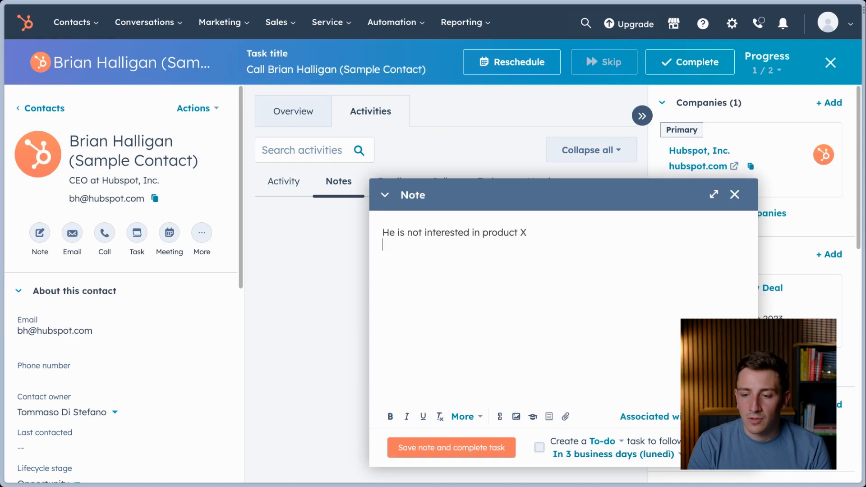
Step: Add a follow-up to-do with a chosen due date to the note, save it while completing the call task, and exit the task view
click(540, 448)
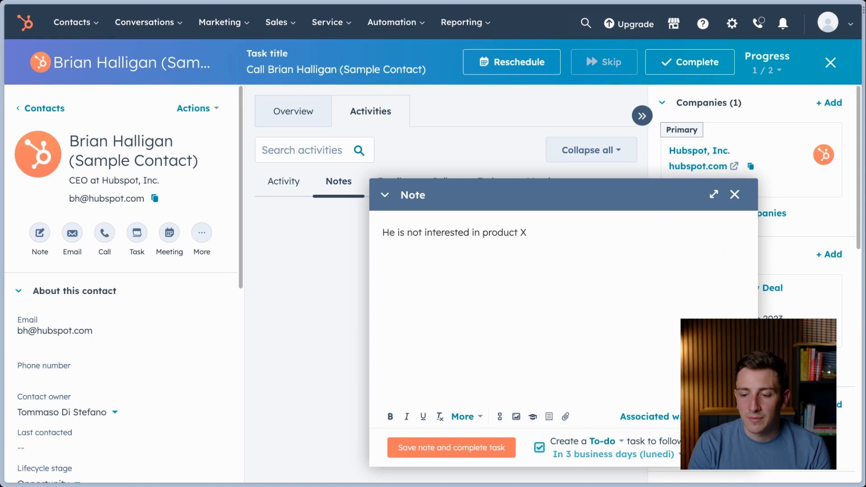
click(613, 455)
click(501, 347)
click(451, 447)
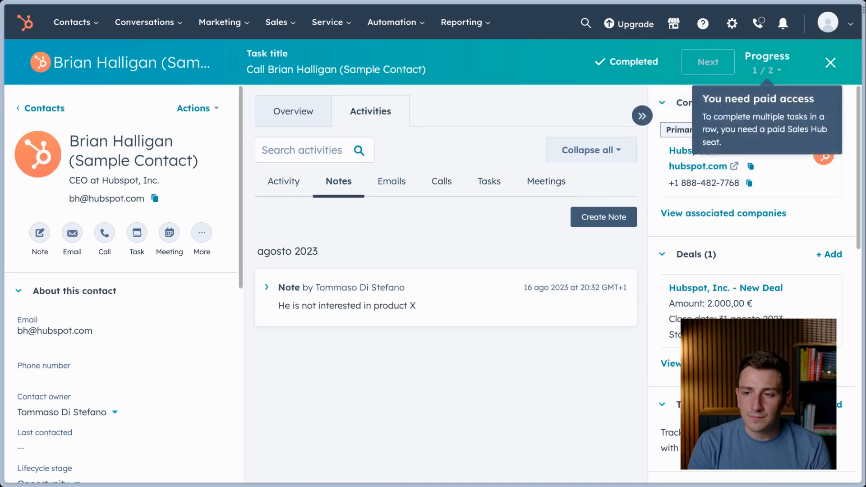
mouse_move(708, 63)
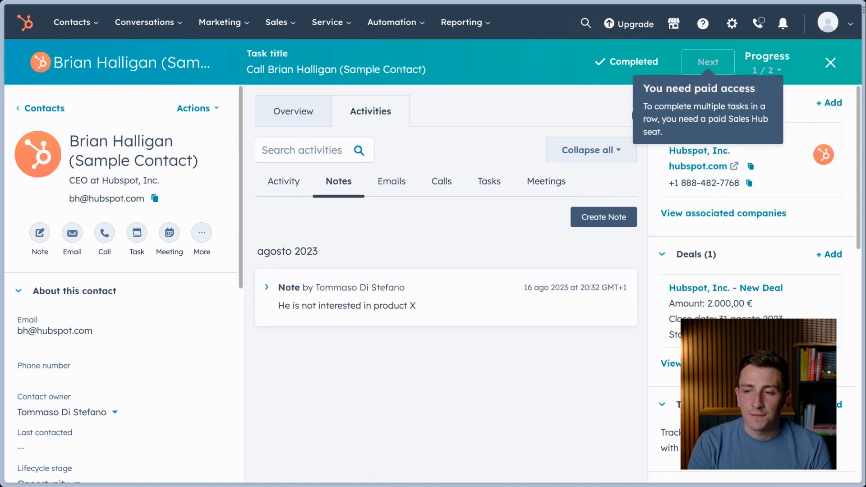
click(830, 62)
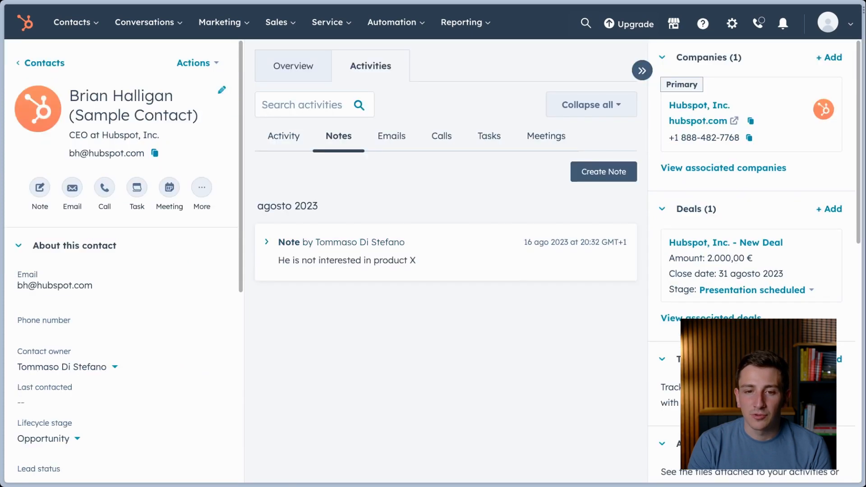
Step: Return to the sales Tasks page to review the remaining task, and open the Documents page
click(280, 22)
click(281, 111)
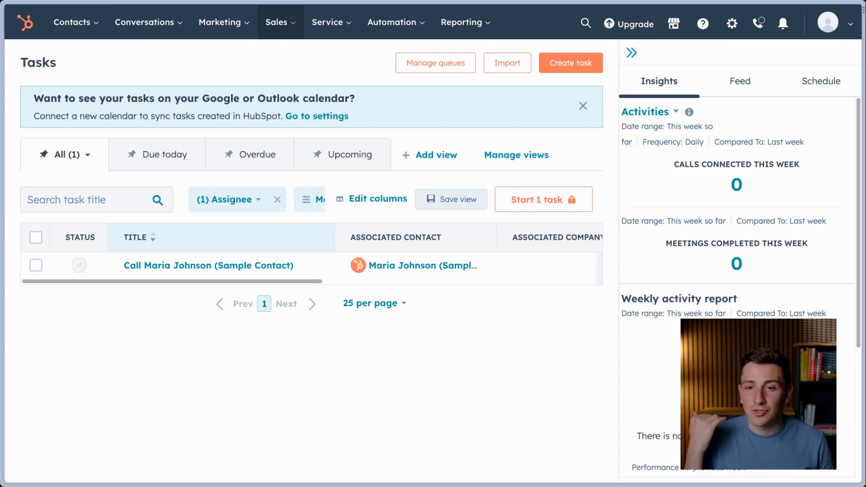
click(280, 23)
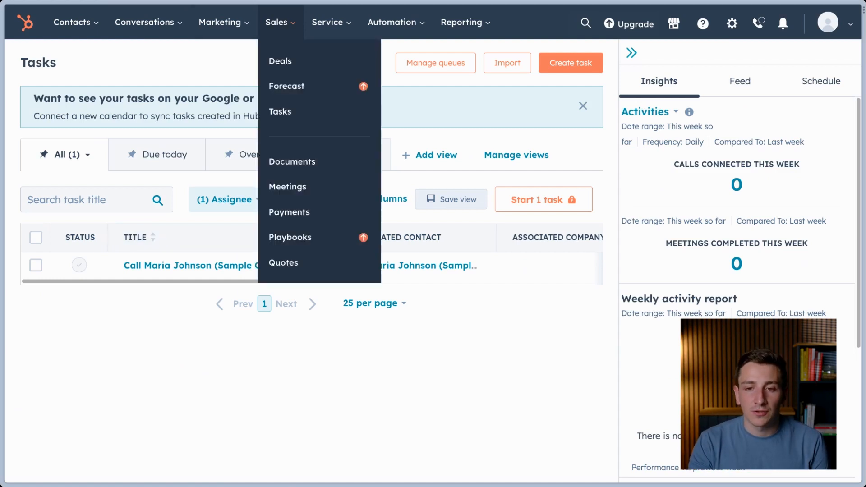
click(292, 161)
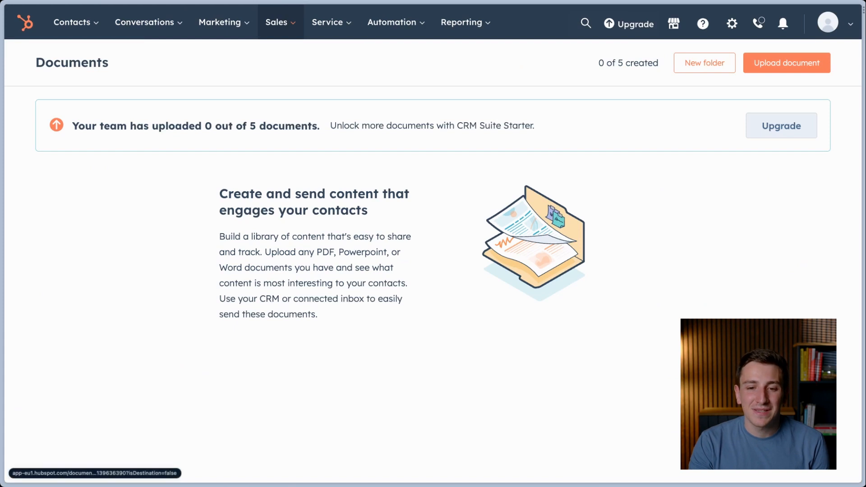
Step: Open the Meetings page, declining guided setup of the personal meeting link, and view the Payments page
click(280, 22)
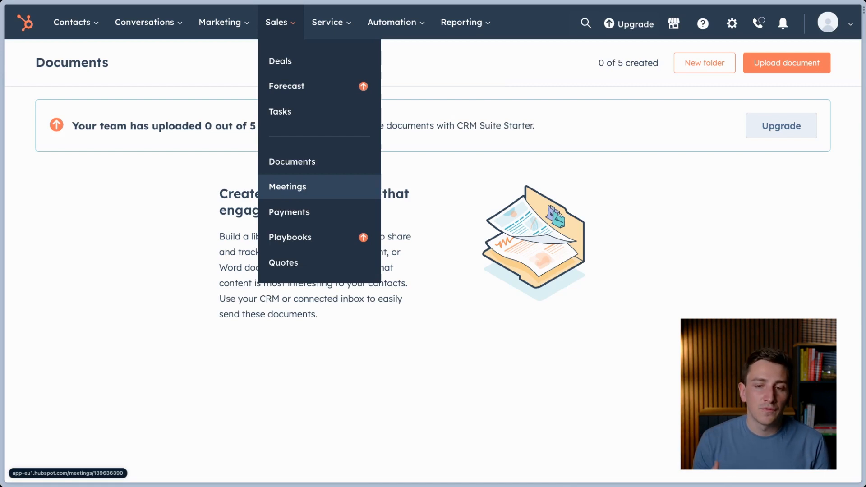
click(288, 186)
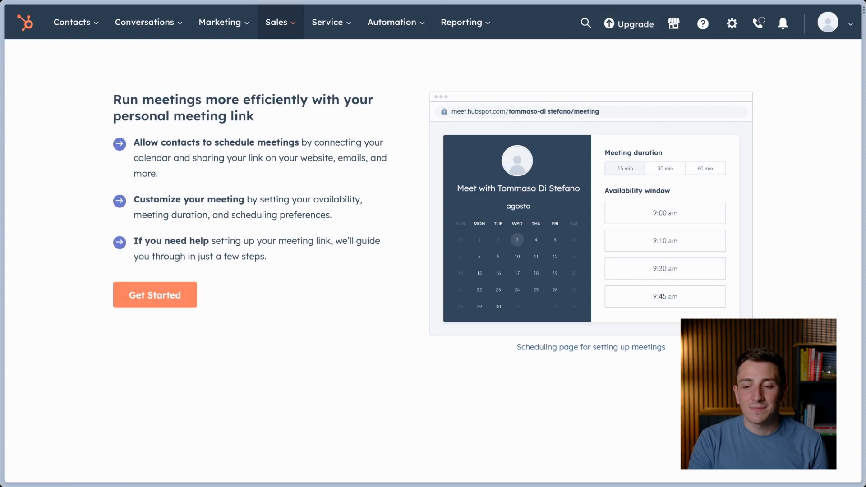
click(155, 295)
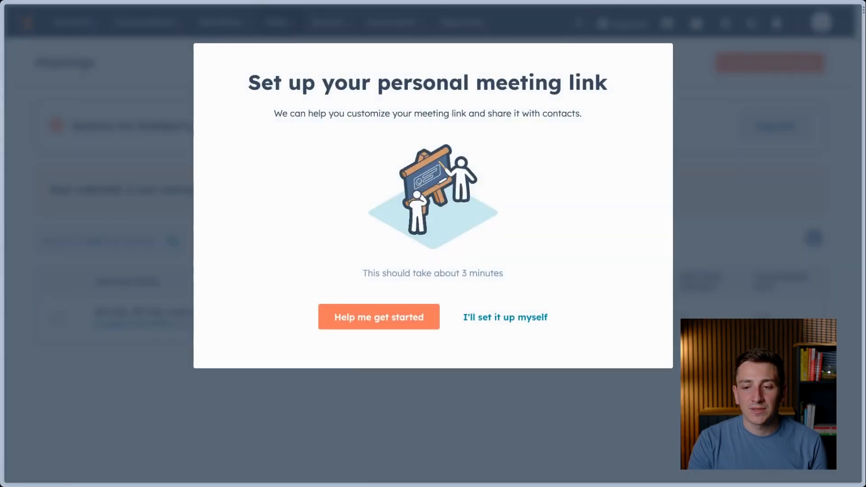
click(505, 317)
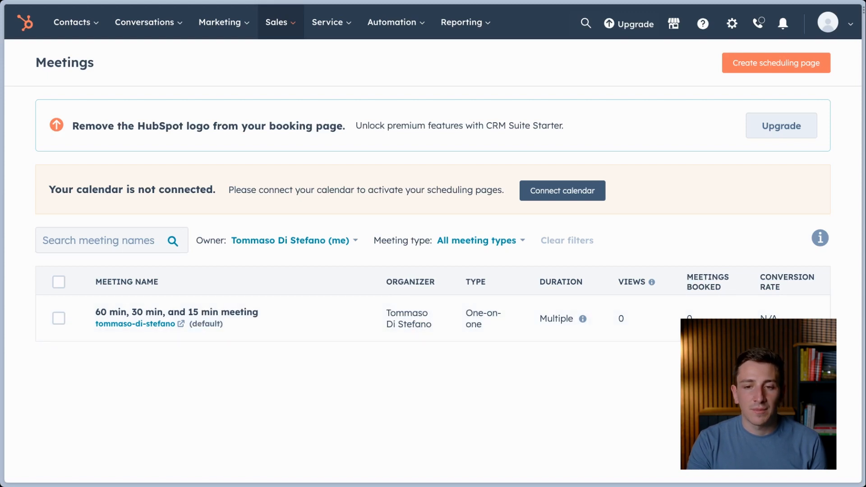
mouse_move(276, 22)
click(290, 208)
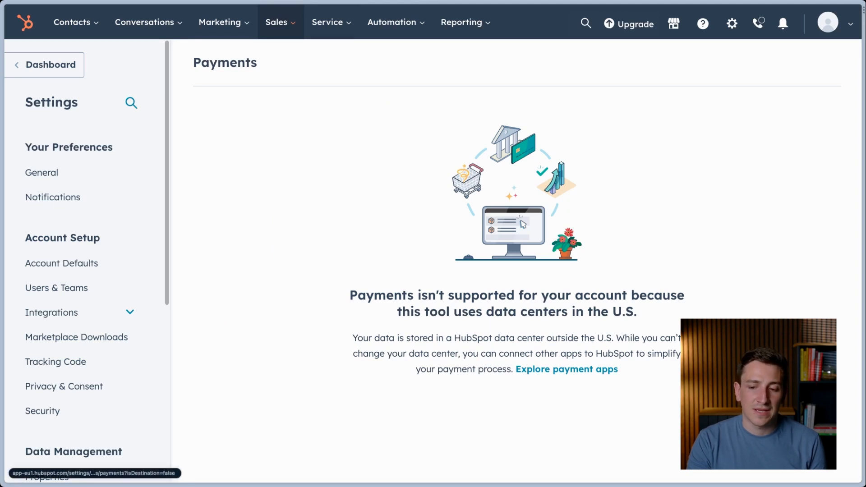
Step: Start a new quote associated with the "Hubspot, Inc. - New Deal" deal, continue to its details, and exit discarding the changes
click(280, 22)
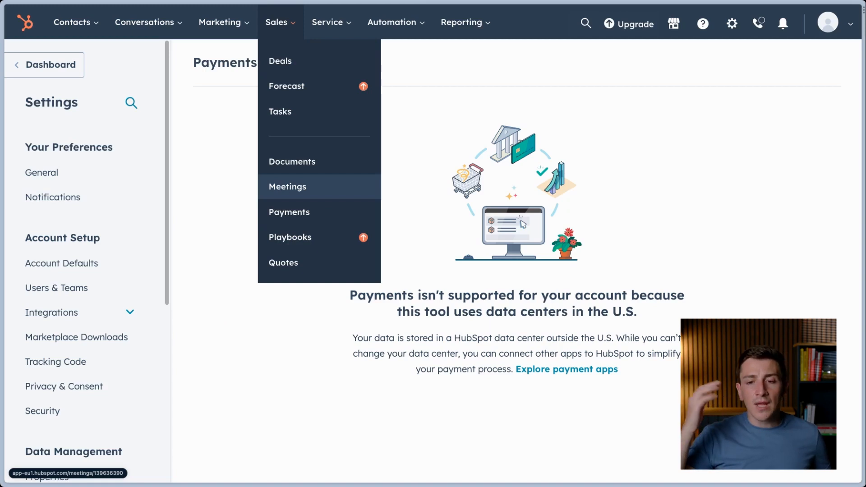
click(283, 262)
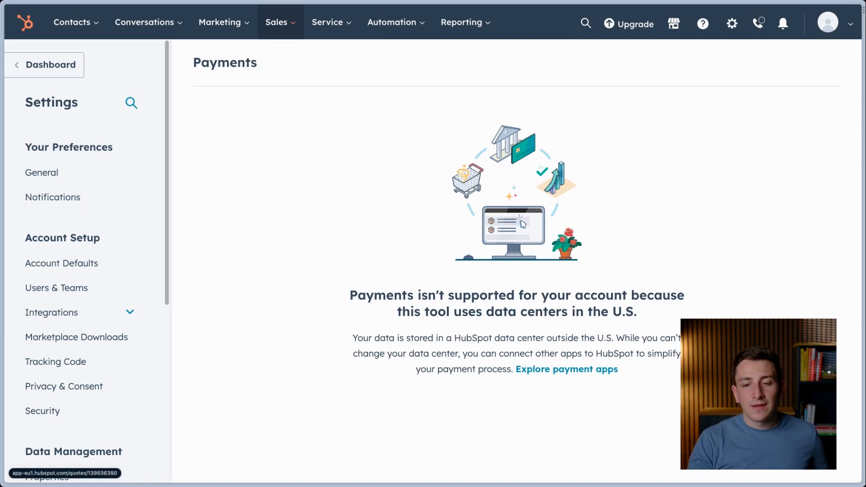
click(283, 262)
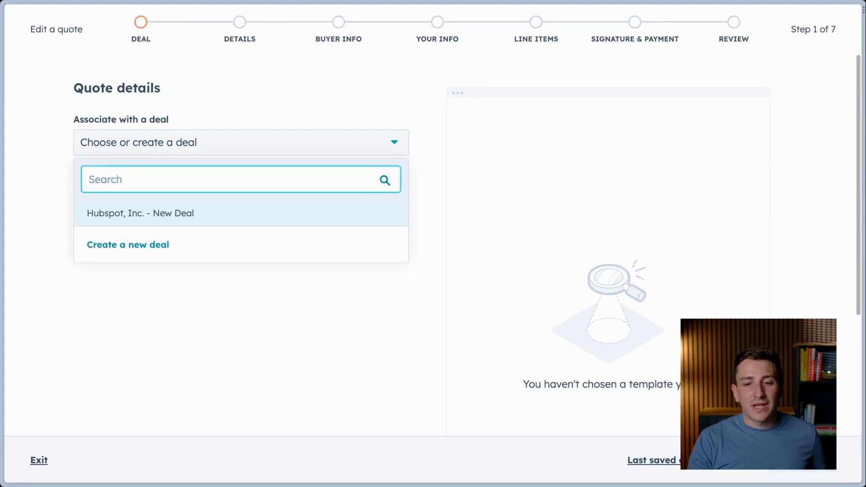
click(180, 213)
click(802, 460)
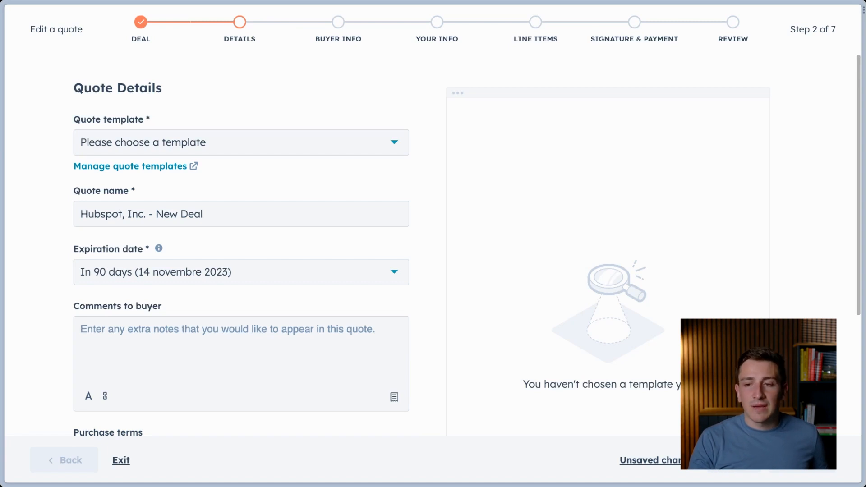
click(121, 460)
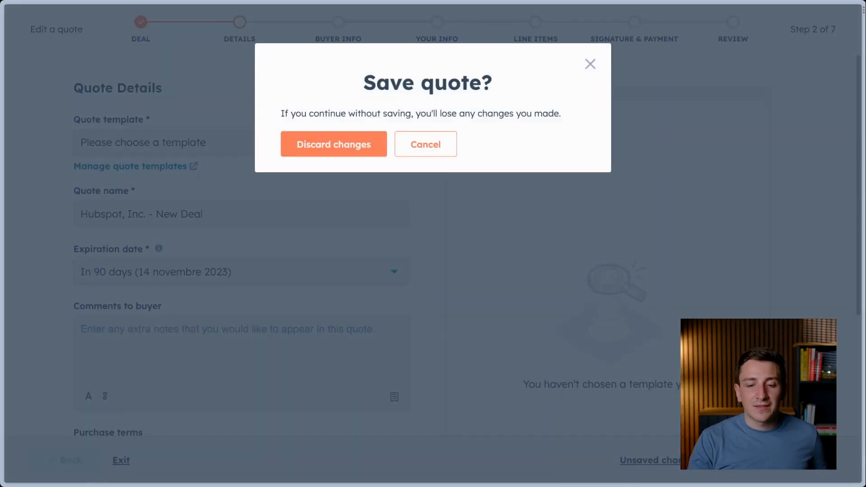
click(333, 143)
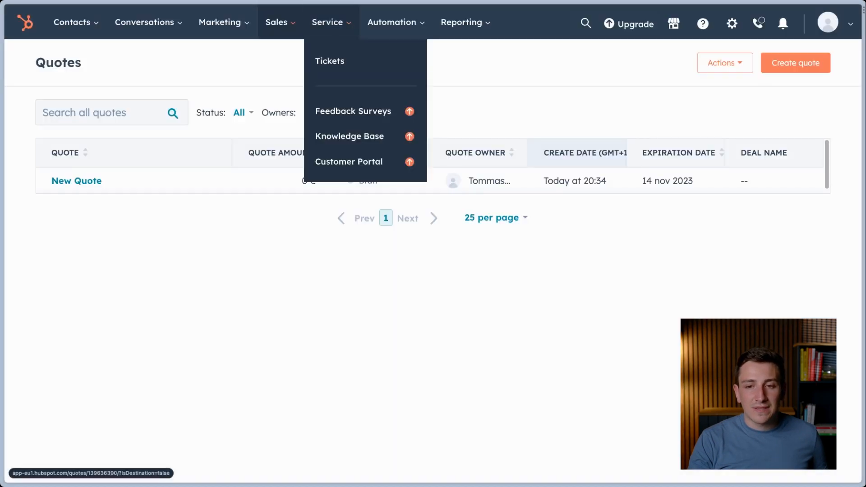
Step: View the Tickets page and the Feedback Surveys page among the service tools
mouse_move(331, 22)
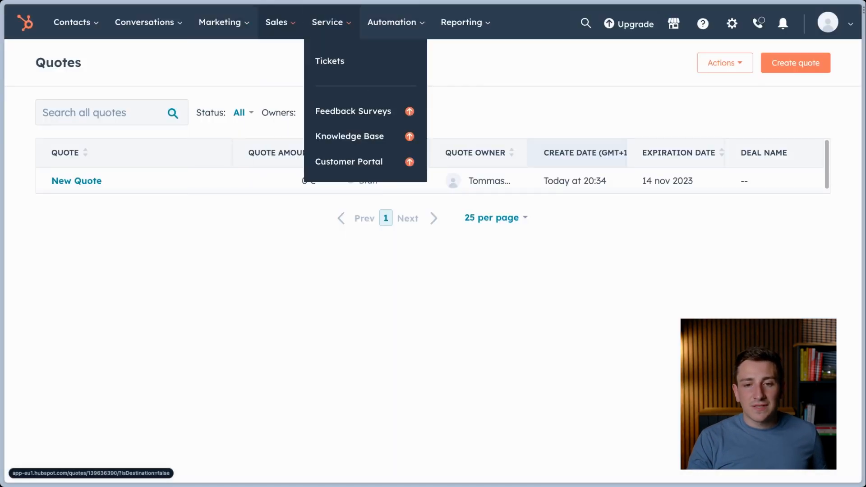
click(330, 61)
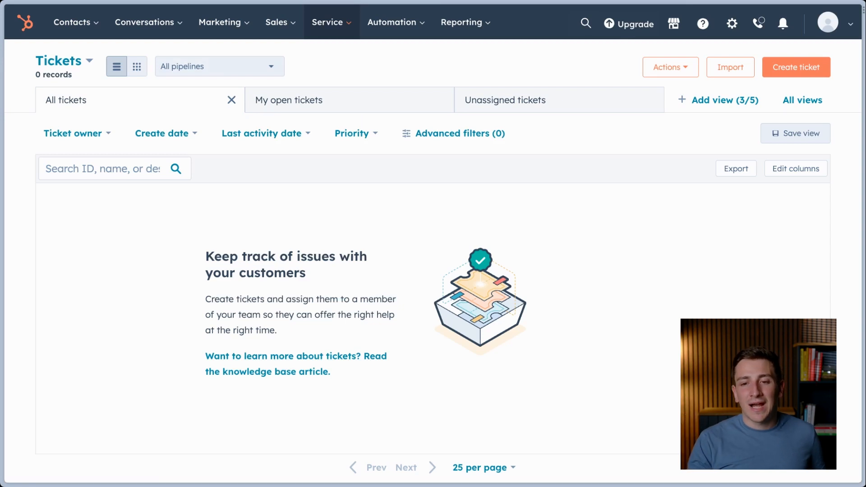
click(332, 22)
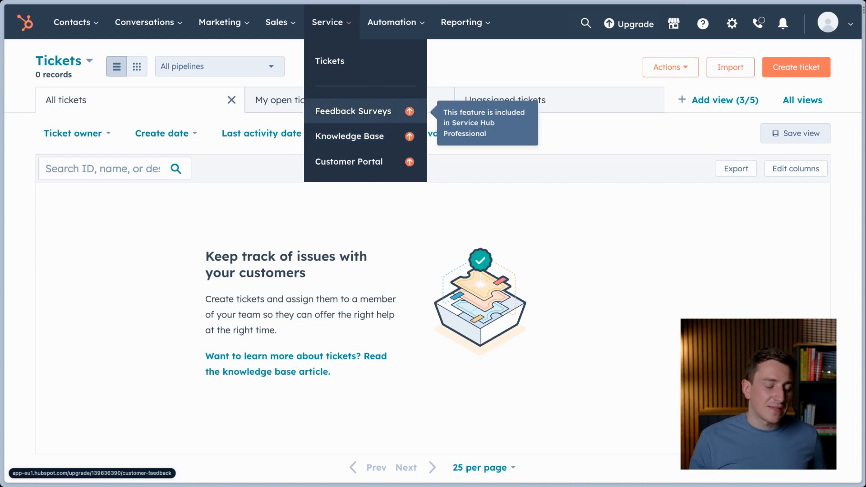
click(353, 111)
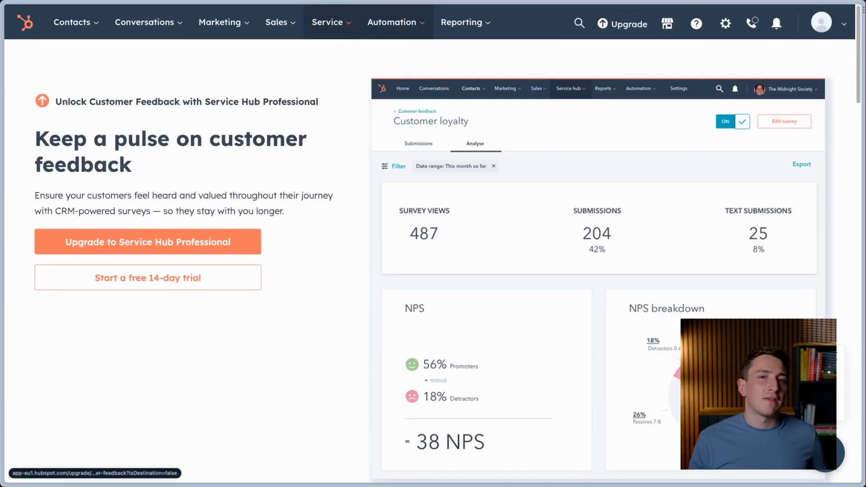
Step: Open the Workflows page among the automation tools and look through the example email campaign workflow
click(396, 23)
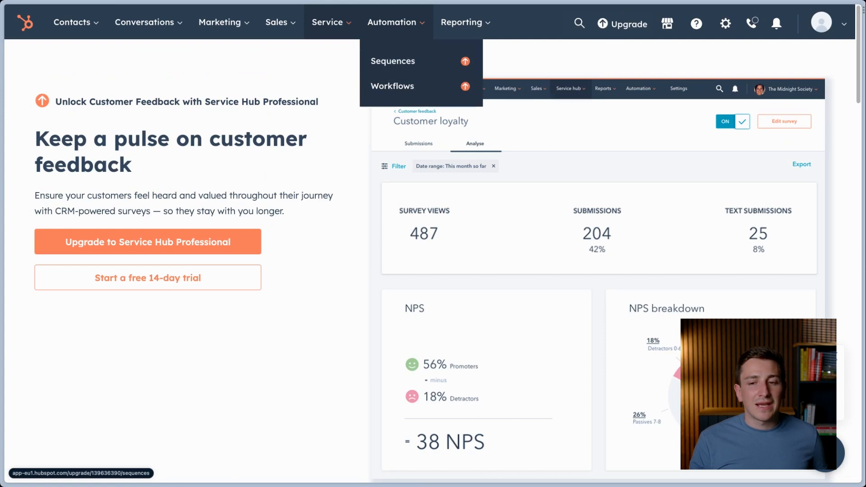
click(396, 22)
click(396, 22)
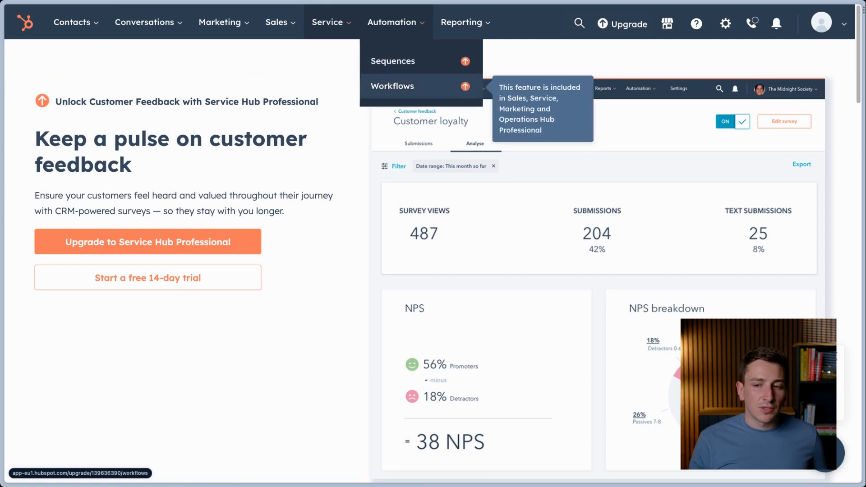
click(392, 85)
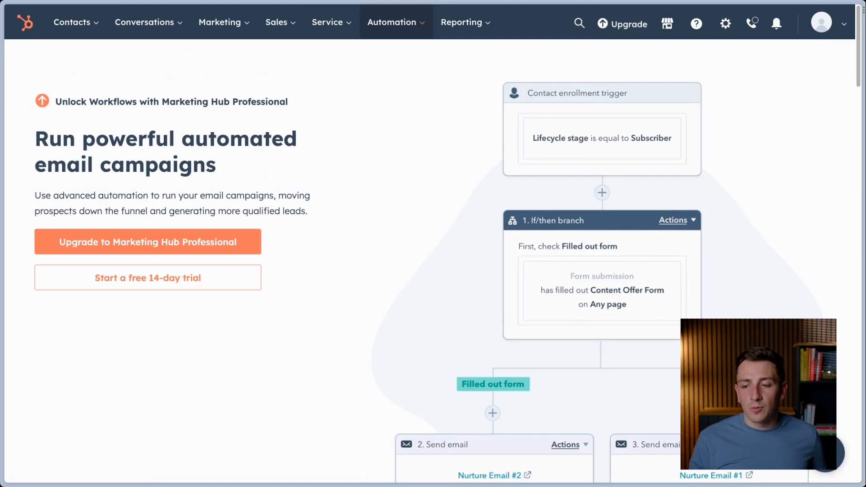
scroll(429, 243, down, 5)
scroll(430, 244, up, 5)
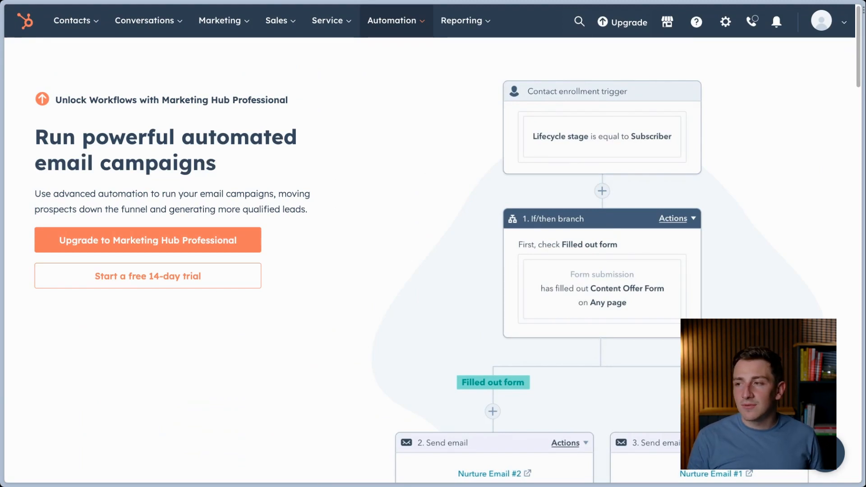
scroll(429, 243, down, 3)
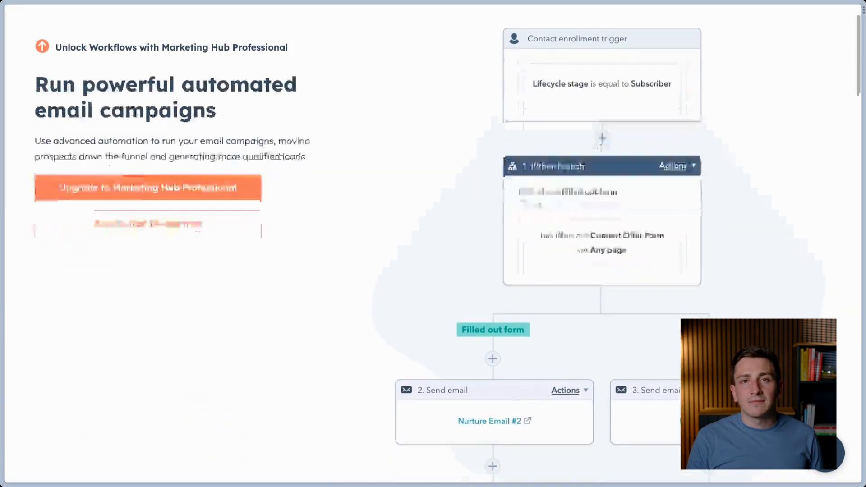
scroll(429, 243, up, 3)
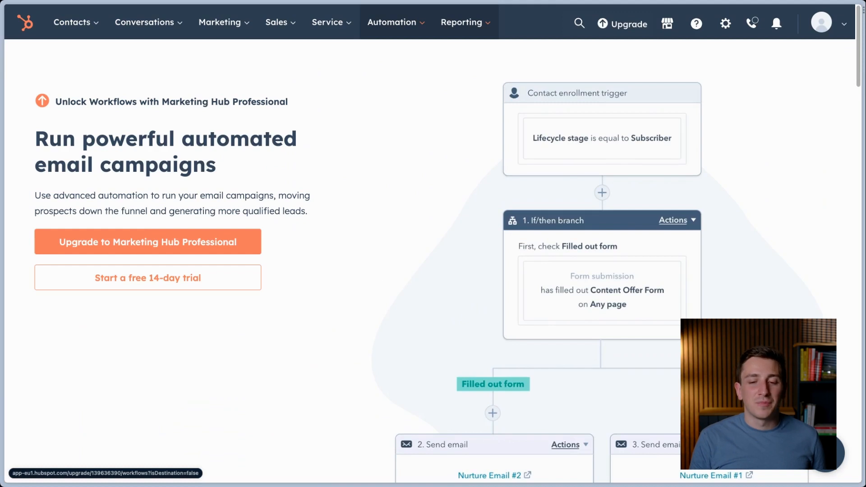
Step: View the Analytics Tools page among the reporting tools and open the dashboard template gallery
mouse_move(461, 22)
click(468, 60)
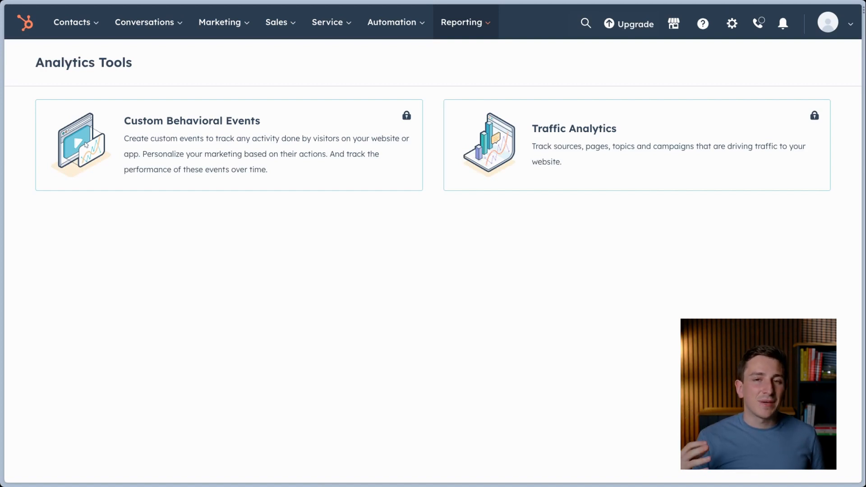
click(461, 23)
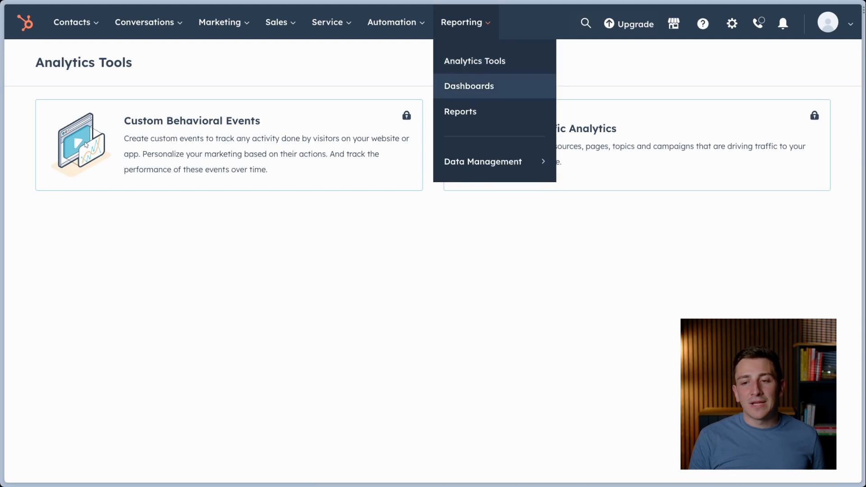
click(468, 85)
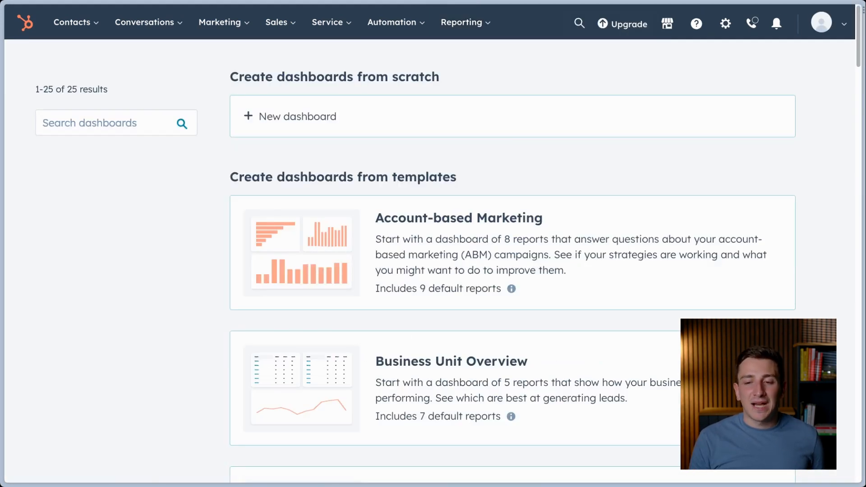
Step: Look through the available dashboard templates, such as Ecommerce, Email Overview, Lead Generation and Marketing Channel Performance
scroll(512, 243, down, 8)
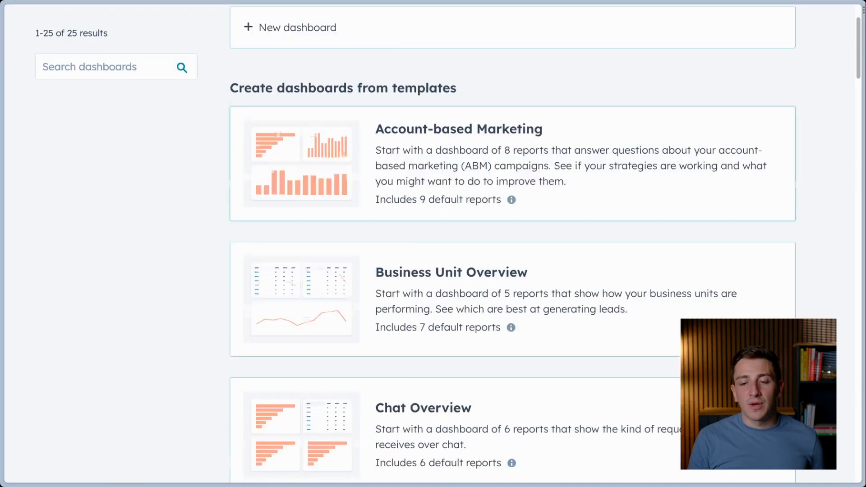
scroll(513, 244, down, 5)
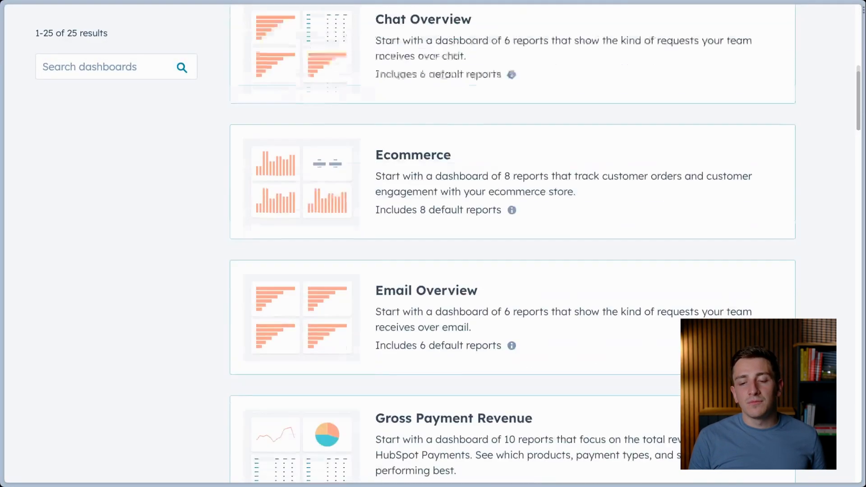
scroll(513, 243, down, 1)
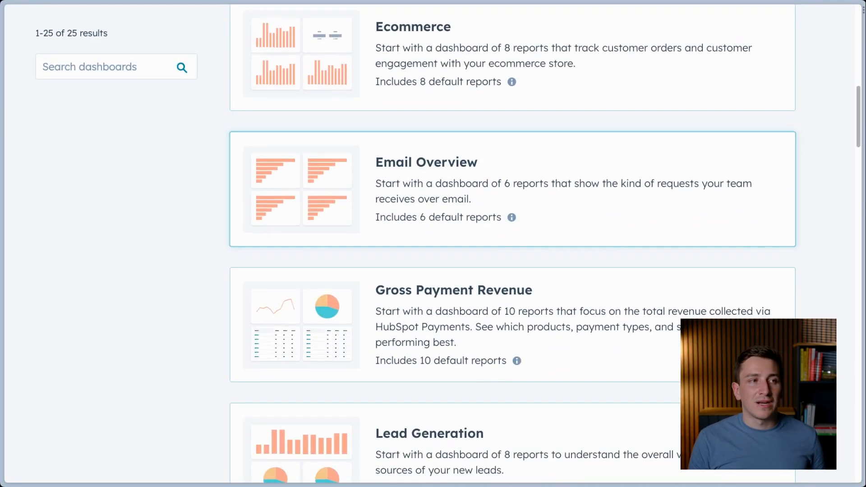
scroll(512, 243, down, 2)
scroll(512, 244, down, 1)
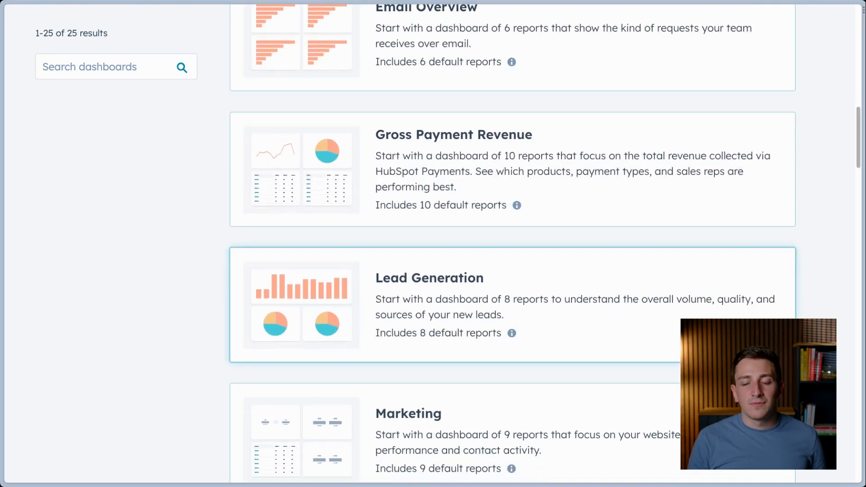
scroll(512, 243, down, 1)
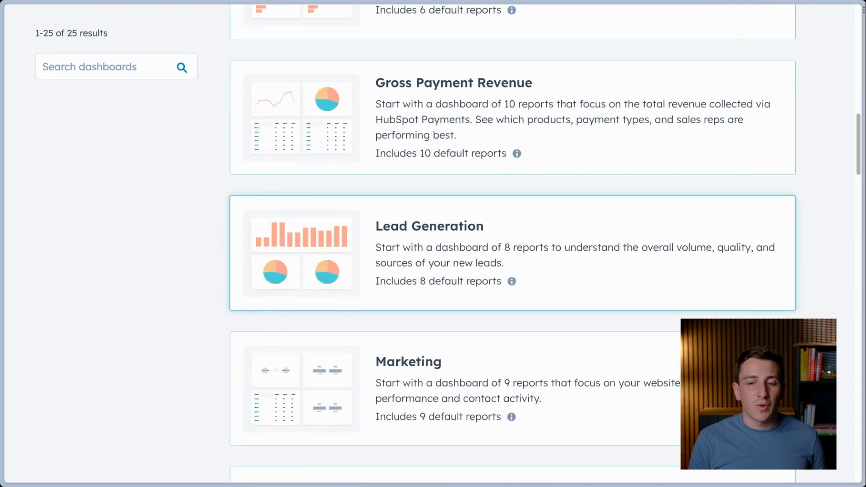
scroll(512, 244, down, 8)
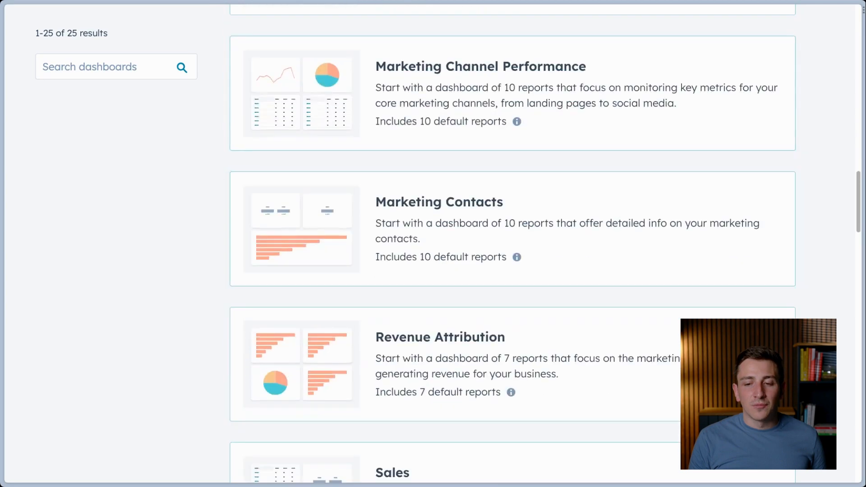
scroll(512, 244, up, 7)
scroll(512, 243, up, 5)
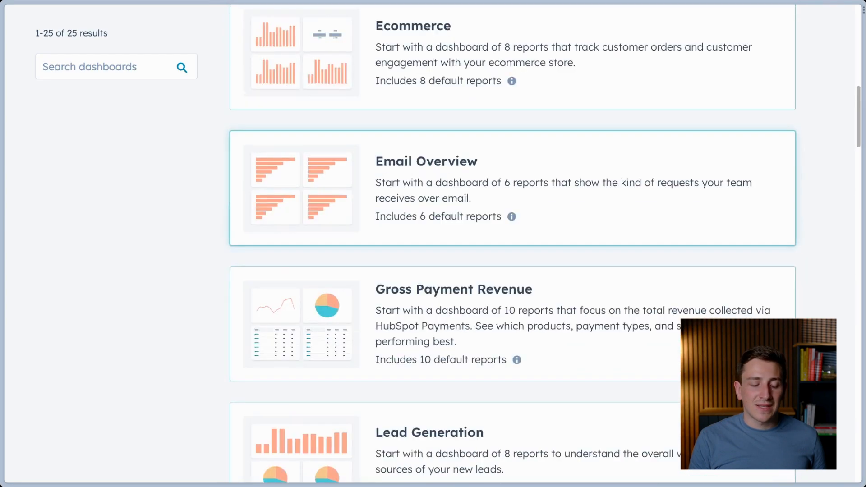
scroll(512, 203, up, 4)
scroll(512, 203, down, 1)
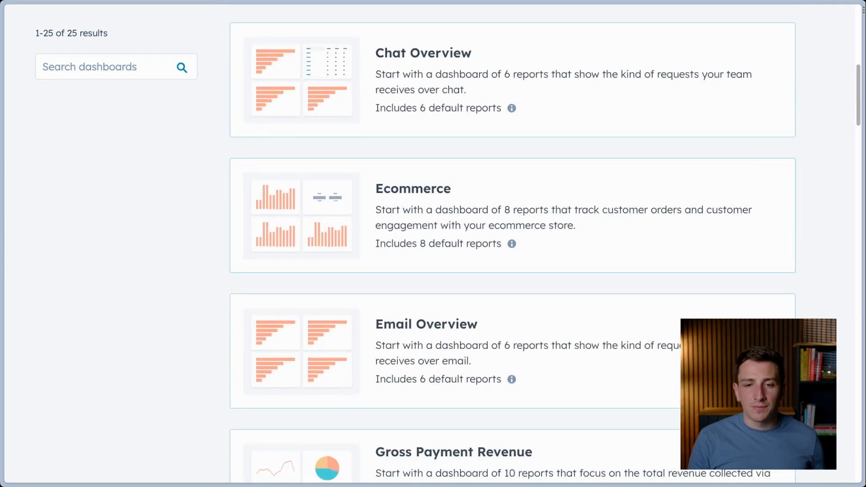
Step: Search the dashboard templates for "calls" and replace the query with "sales"
click(105, 66)
text(calls)
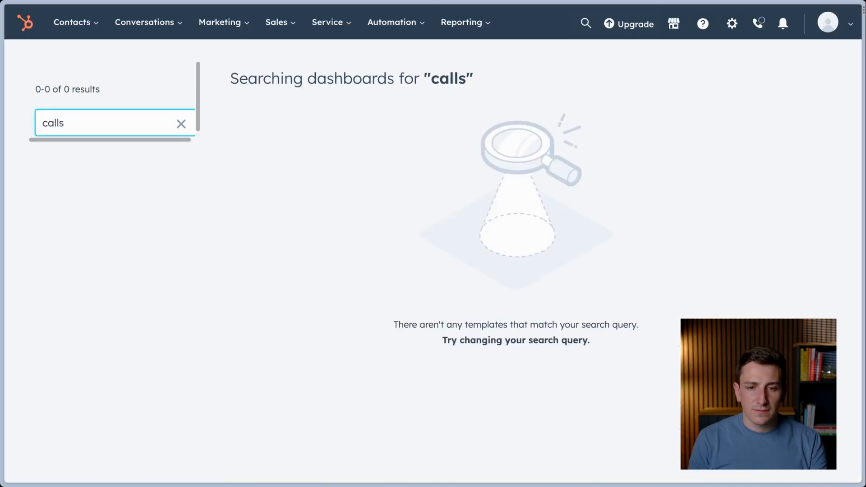
key(ctrl+a)
key(BackSpace)
text(sales)
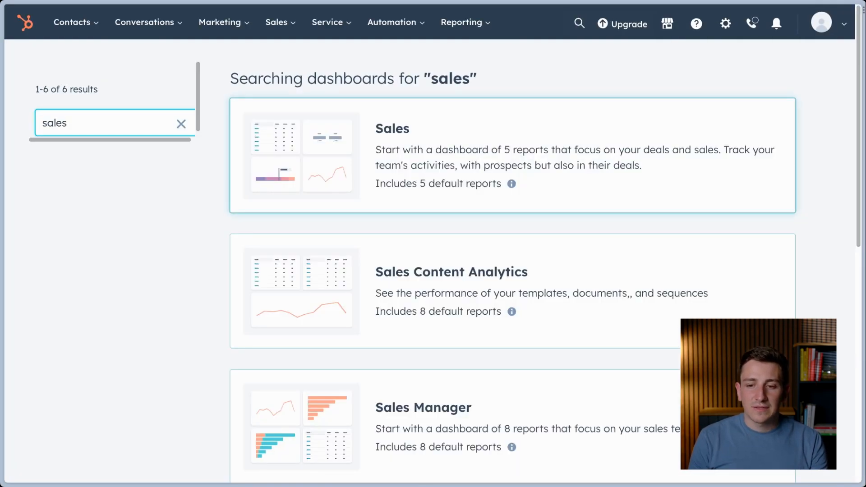
Step: Create a dashboard from the Sales Manager template with all its reports, viewable and editable by everyone, and open it
scroll(512, 171, down, 1)
click(487, 368)
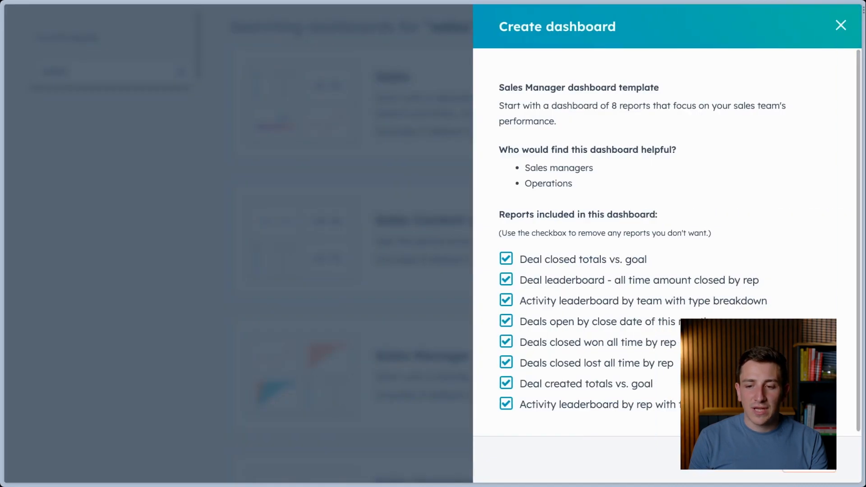
click(809, 460)
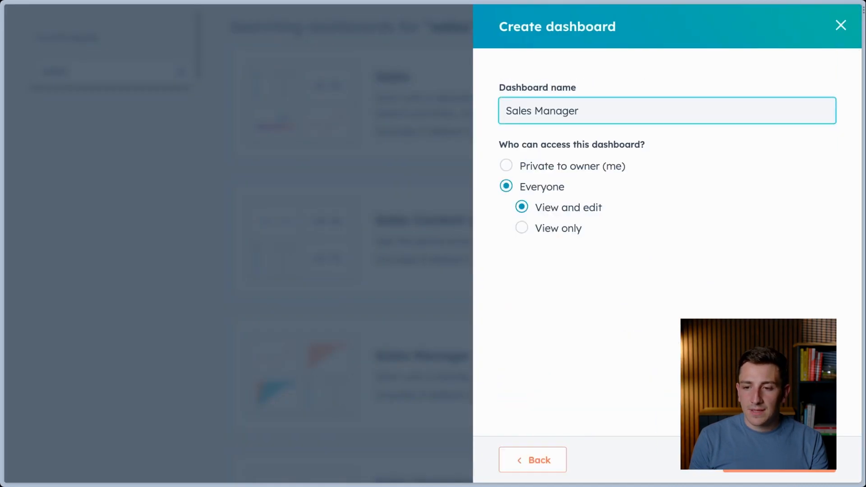
click(779, 460)
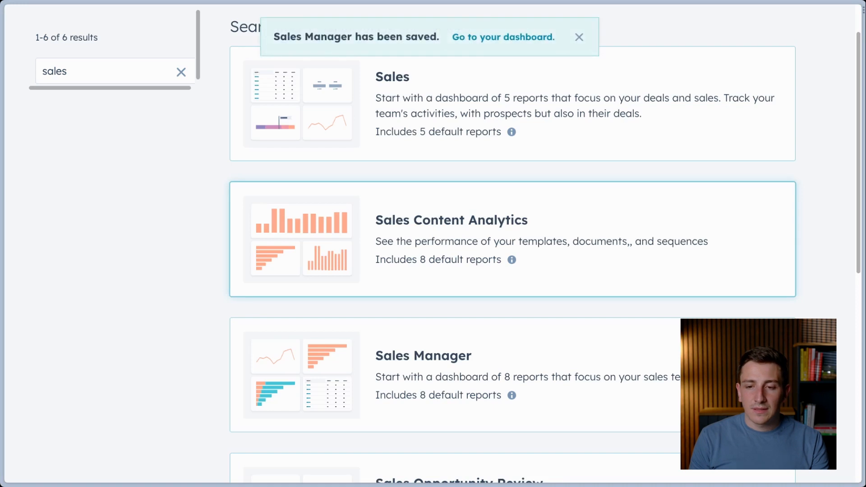
scroll(504, 95, down, 3)
click(503, 37)
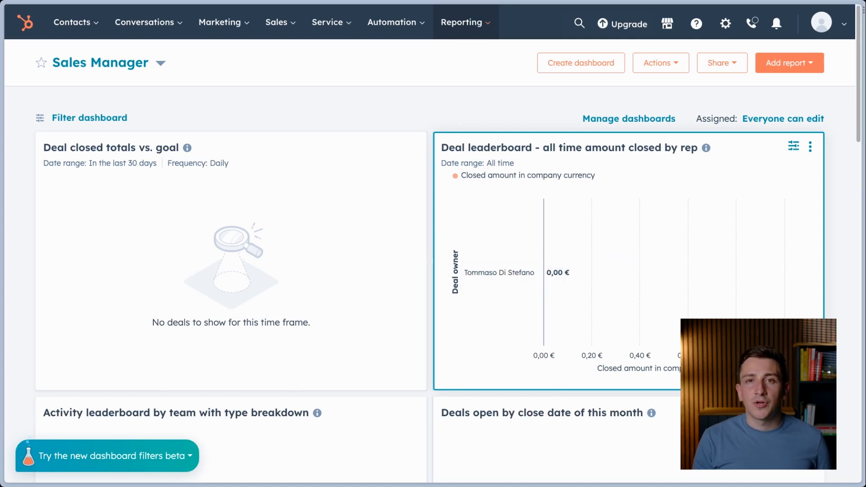
Step: Look through the reports on the Sales Manager dashboard, including the Deal created totals vs. goal chart
scroll(564, 153, down, 1)
scroll(564, 153, up, 1)
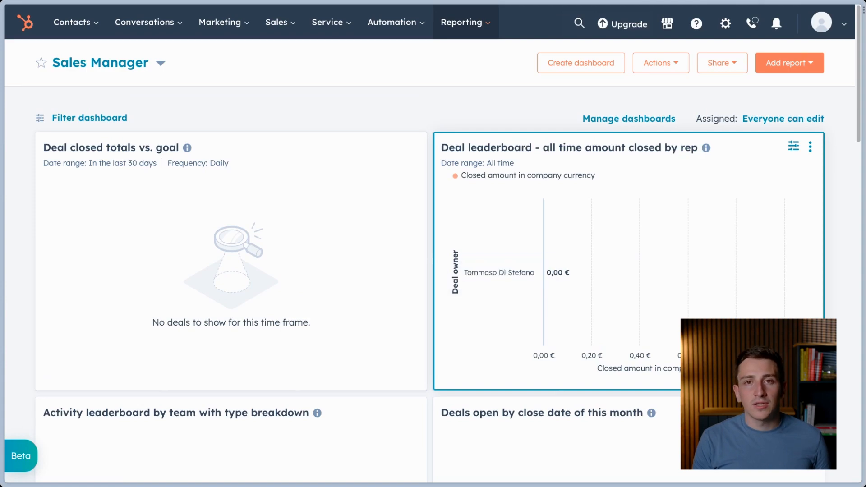
scroll(433, 244, down, 9)
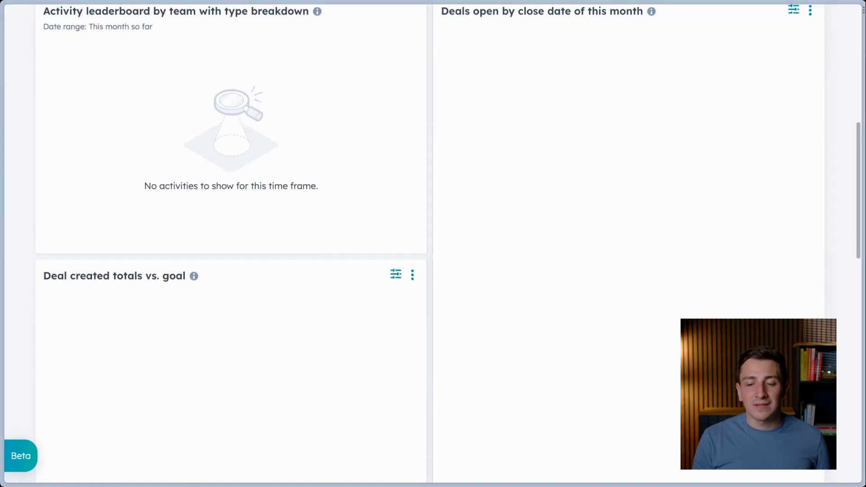
scroll(145, 316, down, 3)
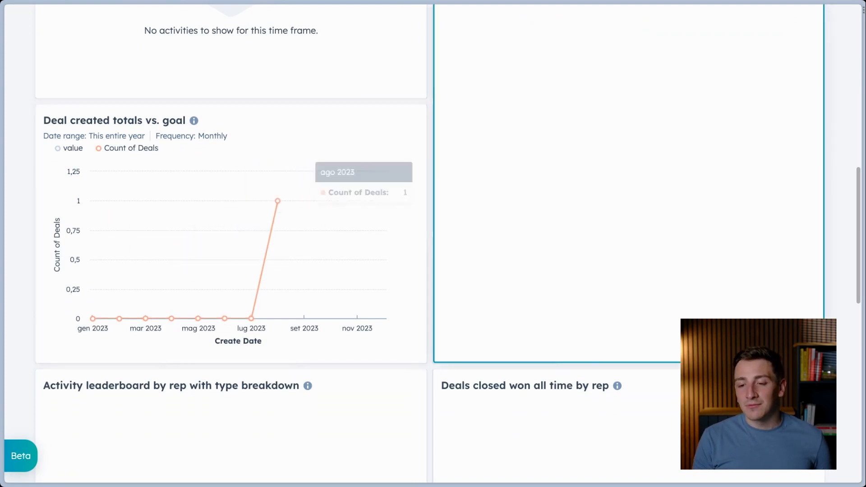
scroll(627, 180, down, 1)
scroll(433, 244, up, 10)
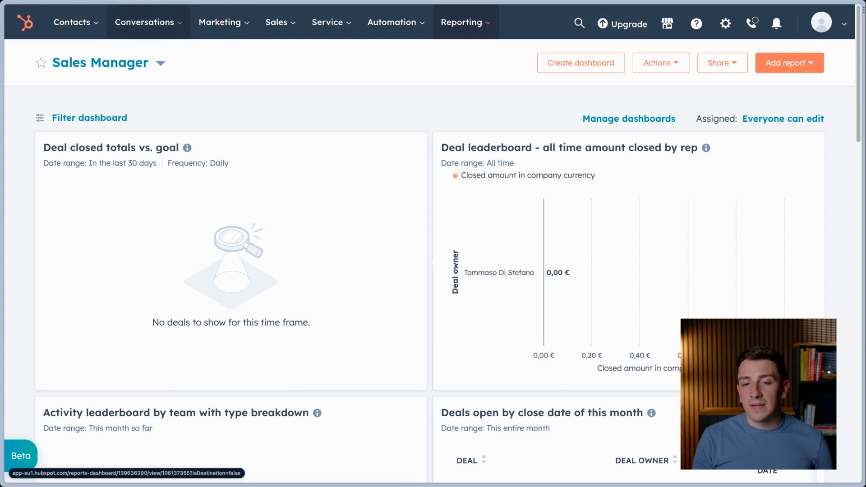
Step: Open the Chatflows page among the conversation tools
click(148, 22)
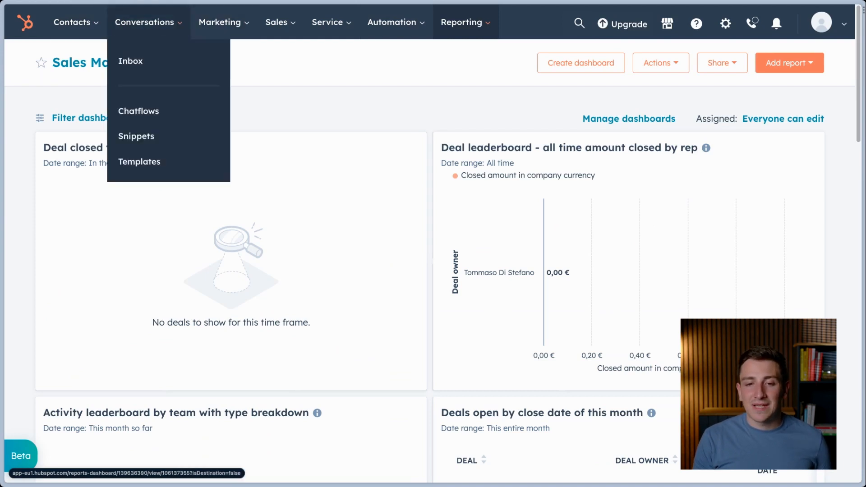
click(148, 22)
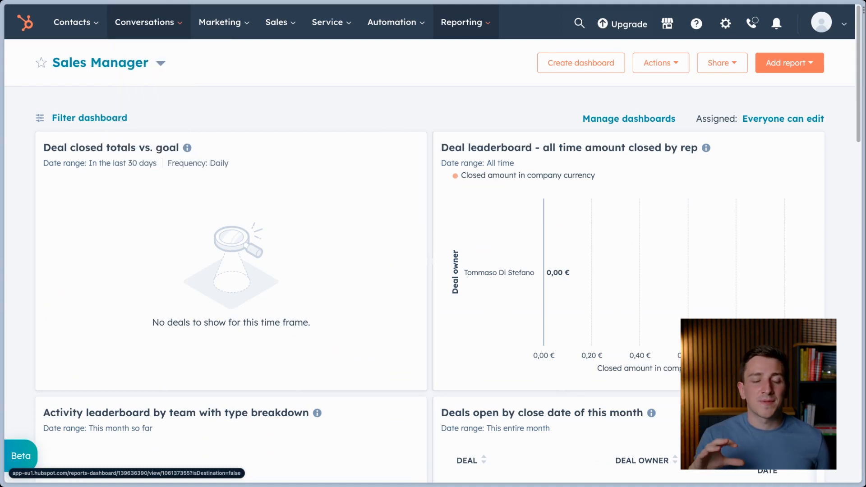
click(149, 22)
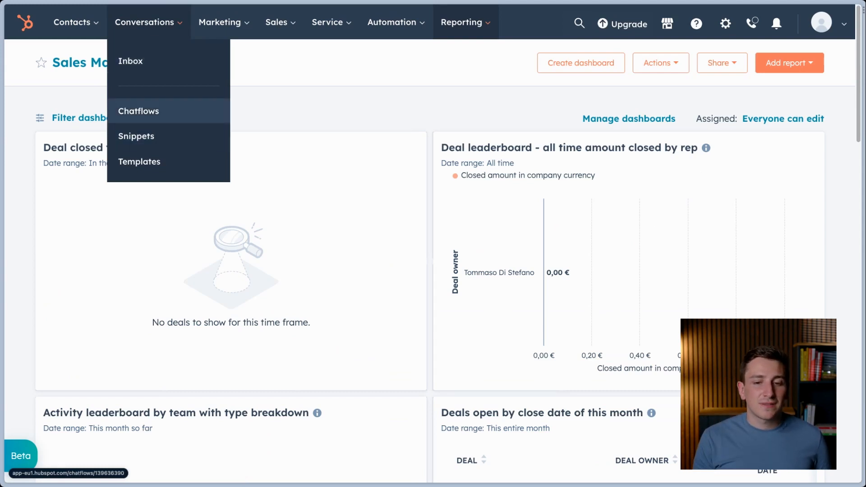
click(139, 111)
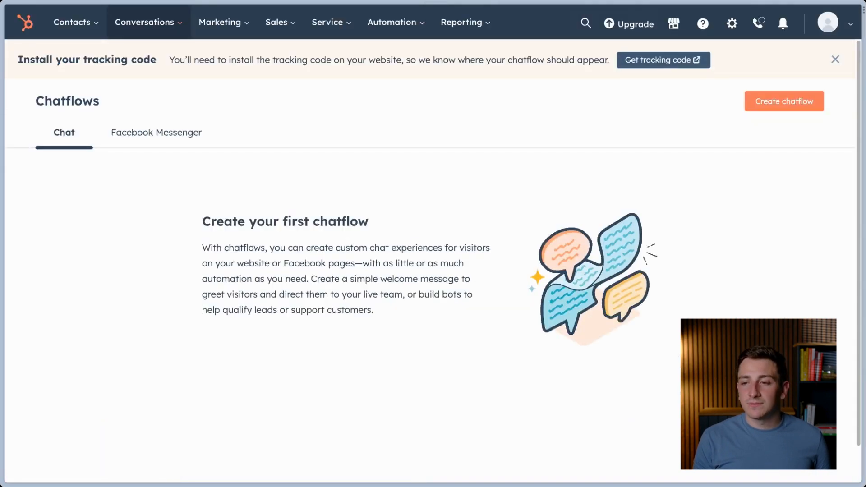
Step: Start a new Website chatflow, begin the chat widget setup to view its styling options, and leave the setup
click(784, 101)
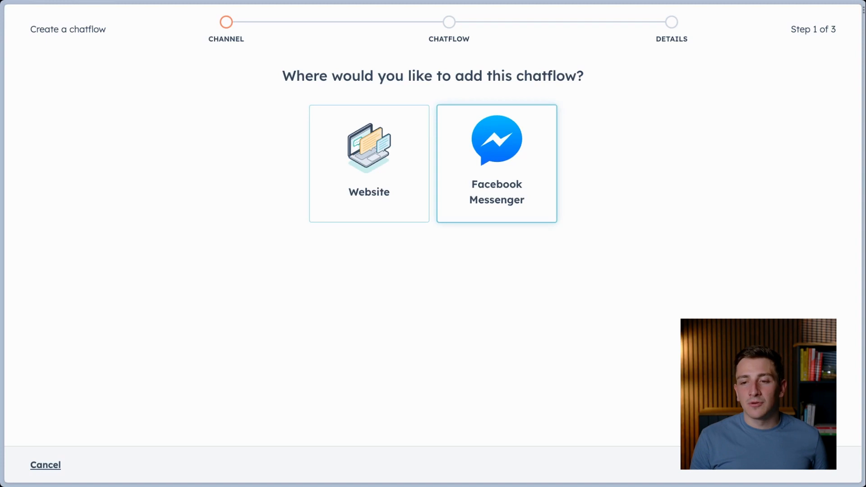
click(369, 163)
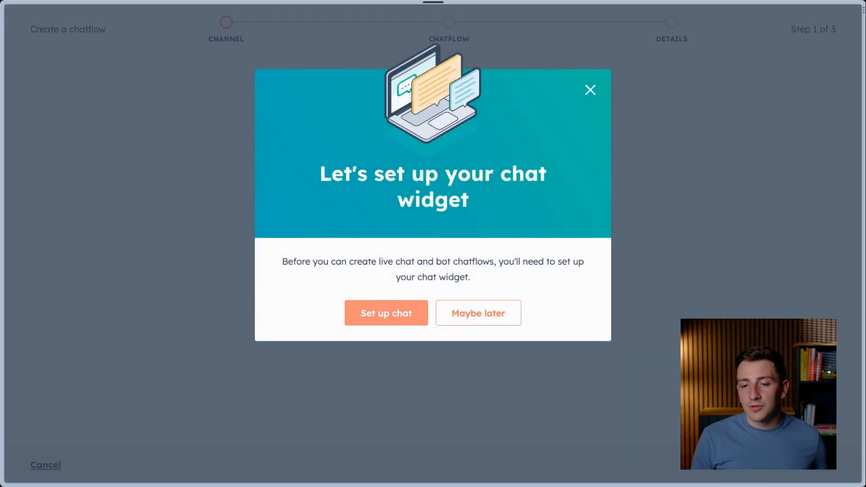
click(386, 313)
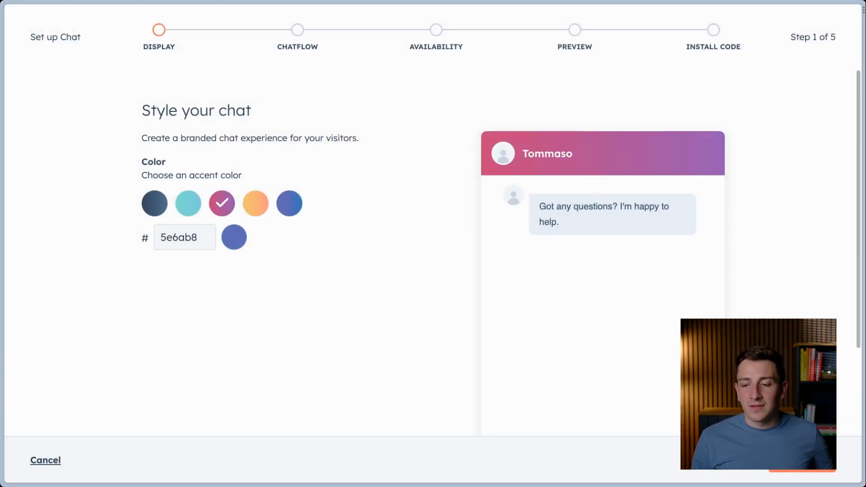
click(802, 460)
scroll(433, 270, down, 3)
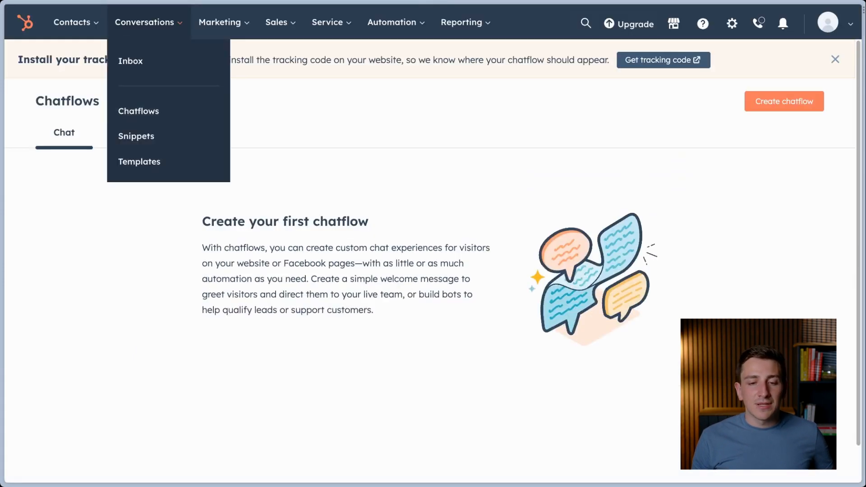
Step: View the conversations Inbox with its connectable channels and open the email Templates page
click(131, 61)
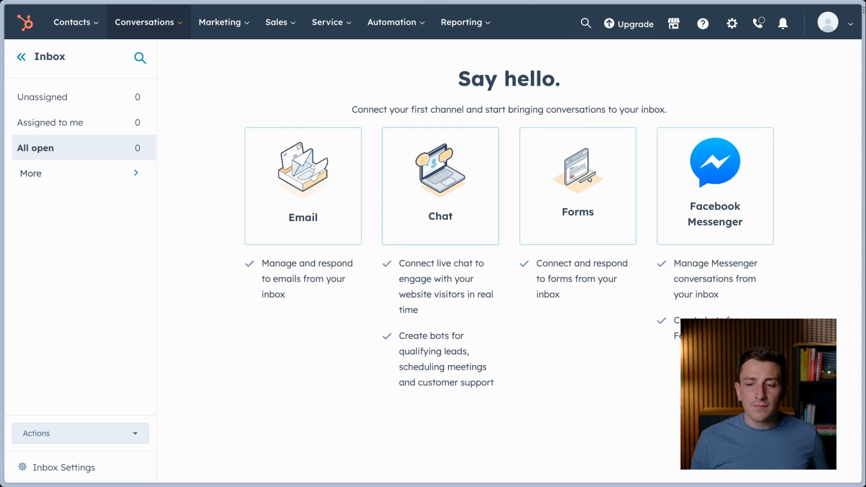
mouse_move(144, 22)
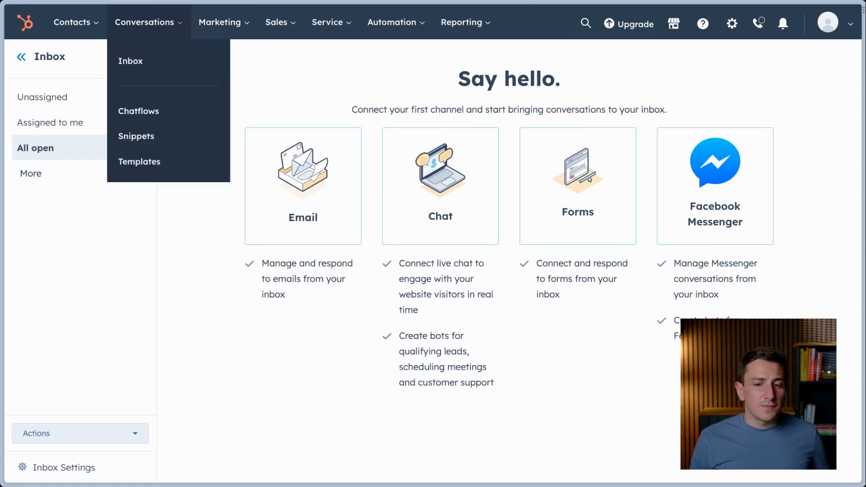
click(135, 163)
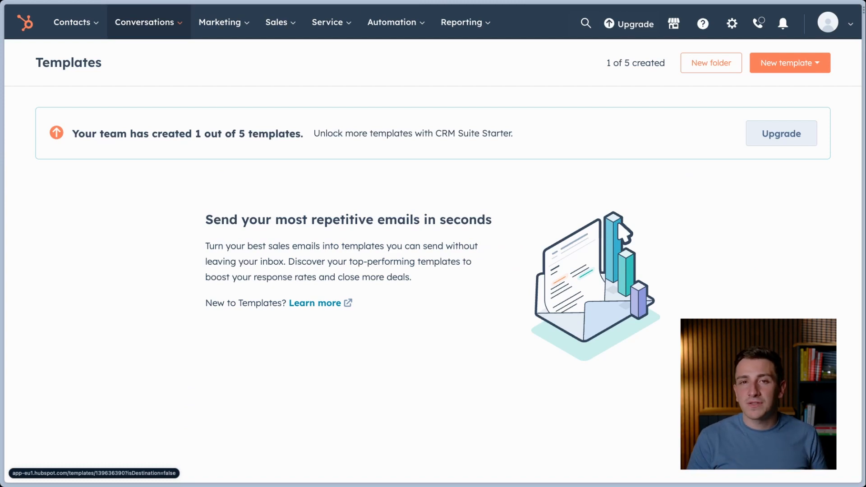
Step: Open the choices for creating a new email template
click(789, 63)
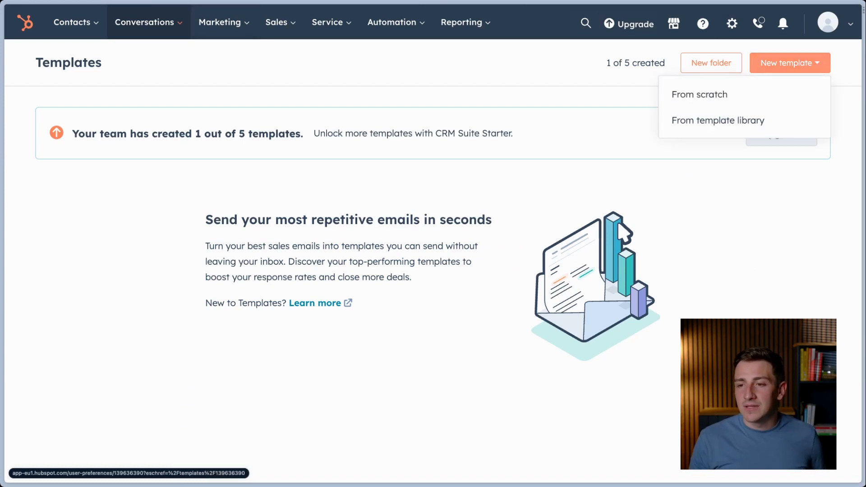